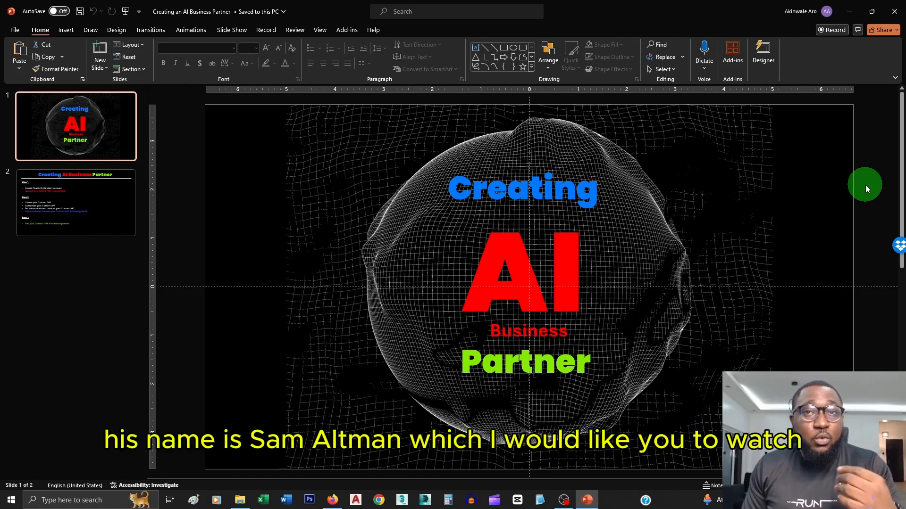
Step: Switch to Firefox to watch the Sam Altman YouTube video full screen, and show the second slide of the PowerPoint presentation
key("alt+Tab")
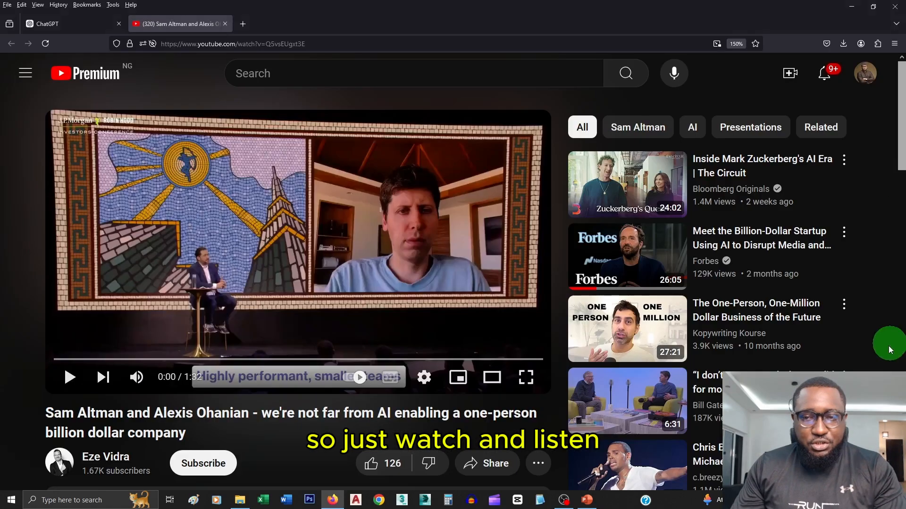
left_click(525, 377)
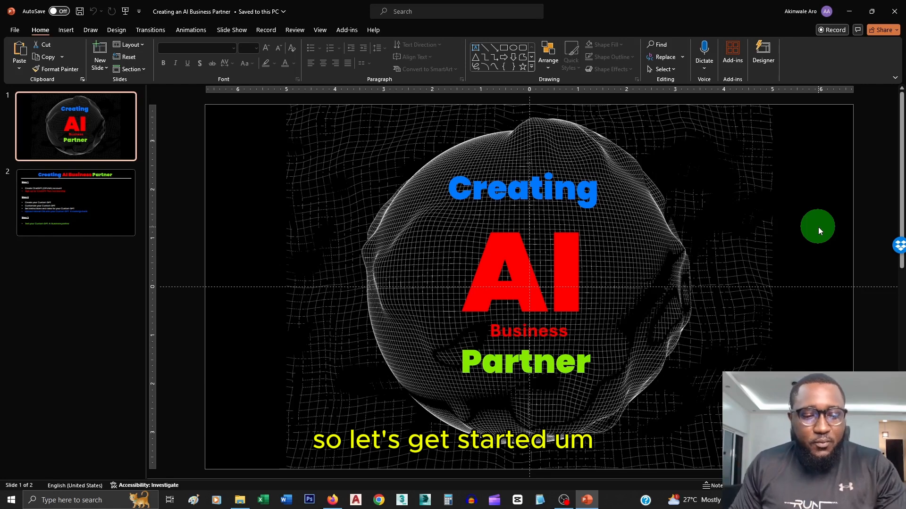
left_click(89, 202)
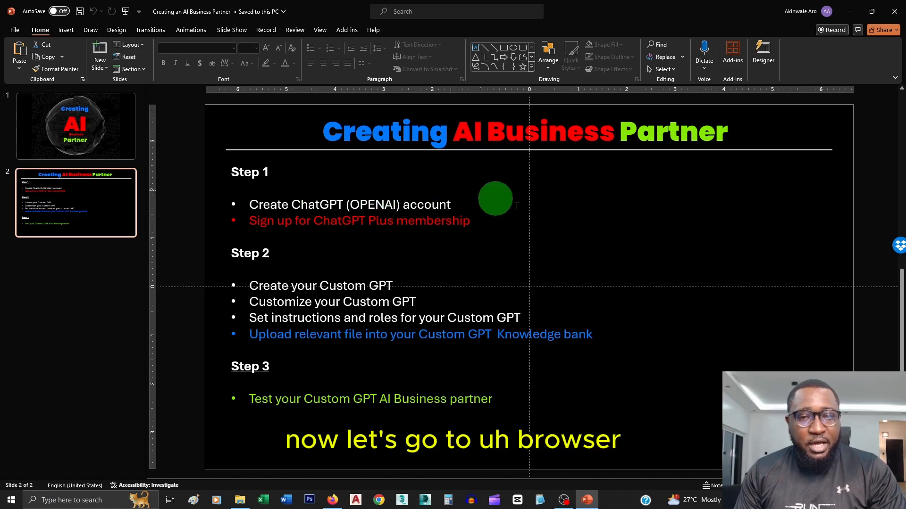
Step: Switch to Firefox and bring up the chatgpt.com page
key("alt+Tab")
key("alt+Tab")
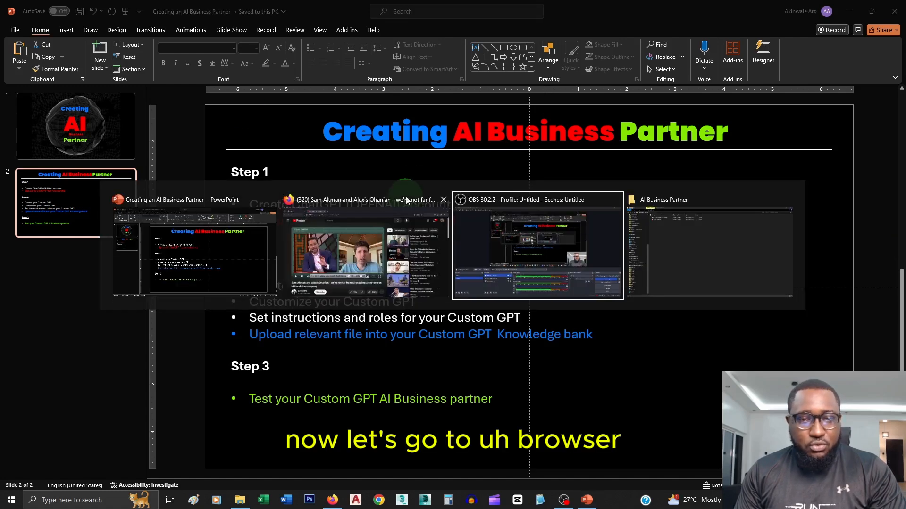
left_click(400, 217)
left_click(84, 29)
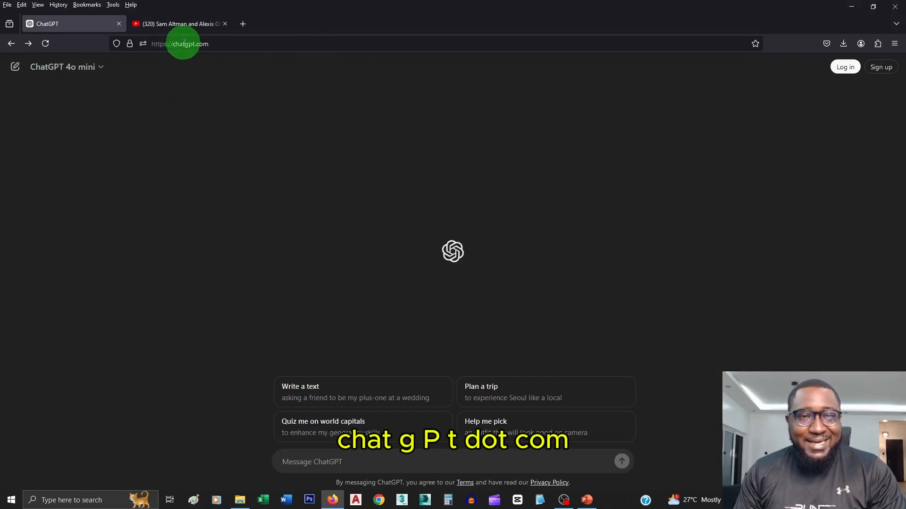
left_click(213, 44)
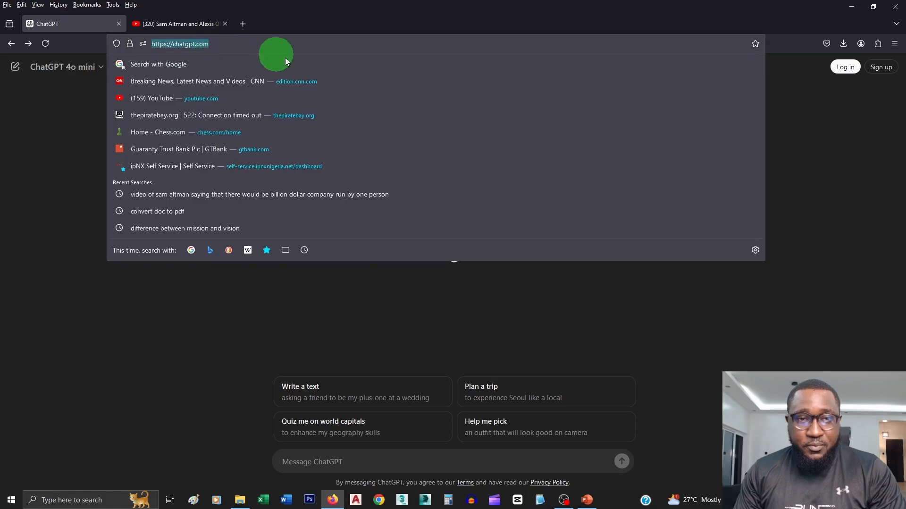
left_click(225, 45)
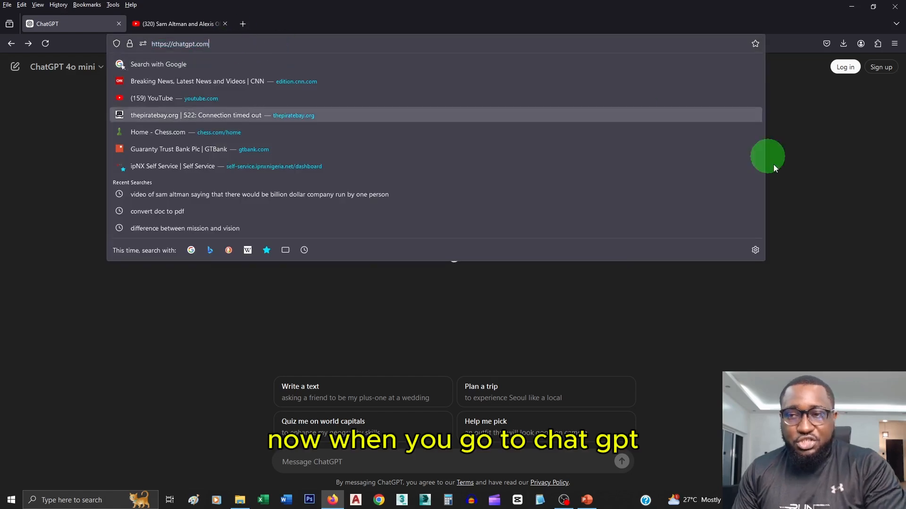
left_click(898, 187)
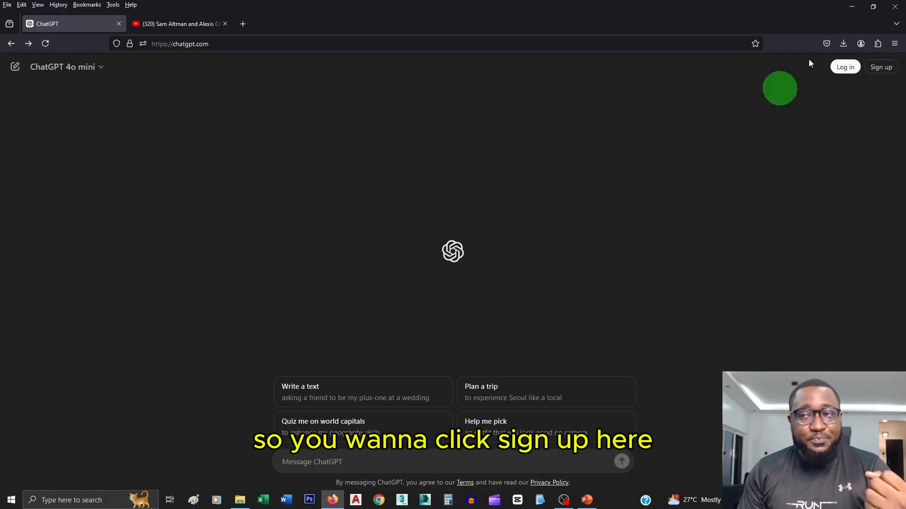
Step: Sign up for a ChatGPT account with Google, and check the Step 1 tasks on the PowerPoint slide
left_click(880, 69)
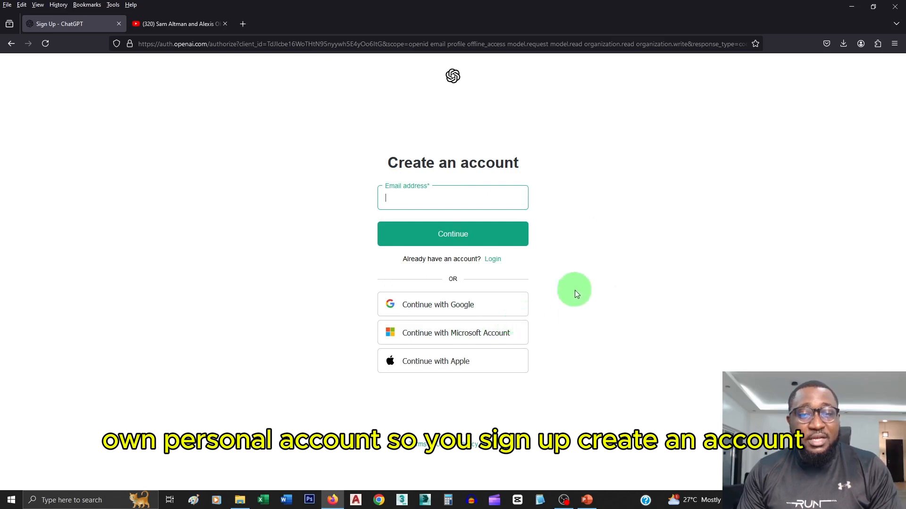
left_click(481, 307)
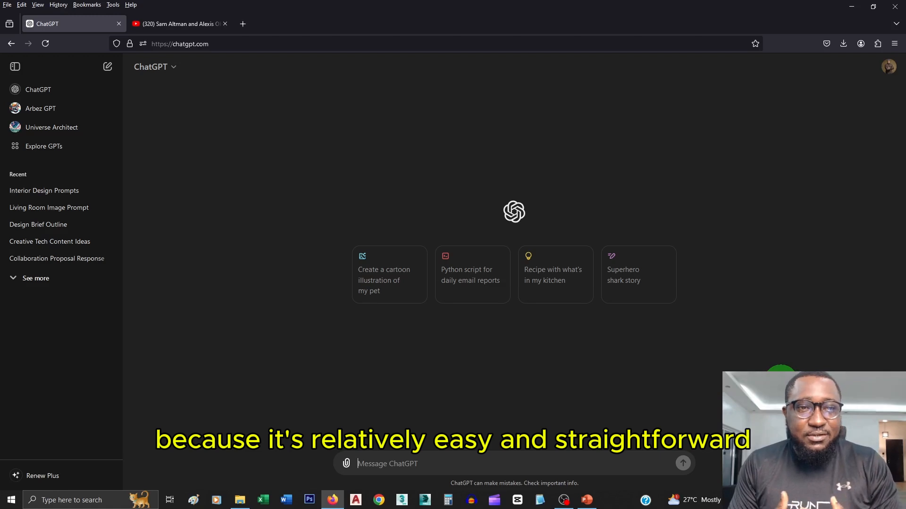
key("alt+Tab")
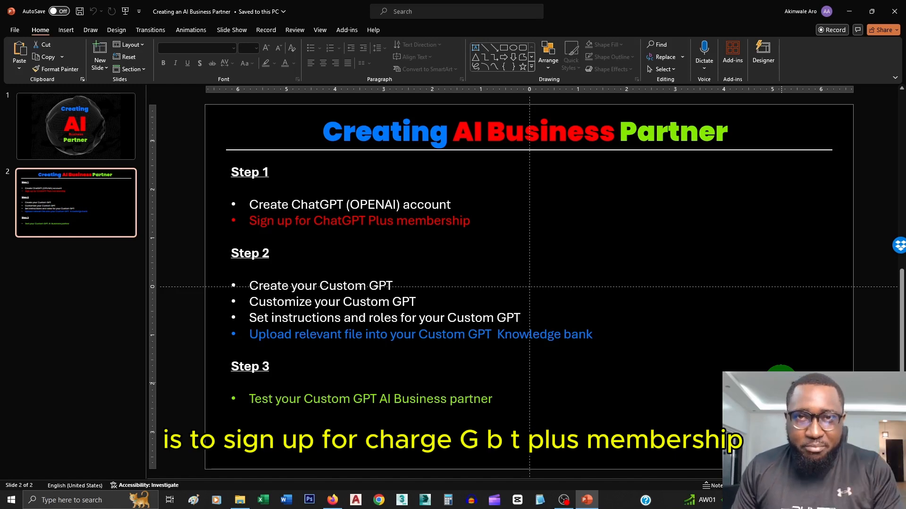
key("alt+Tab")
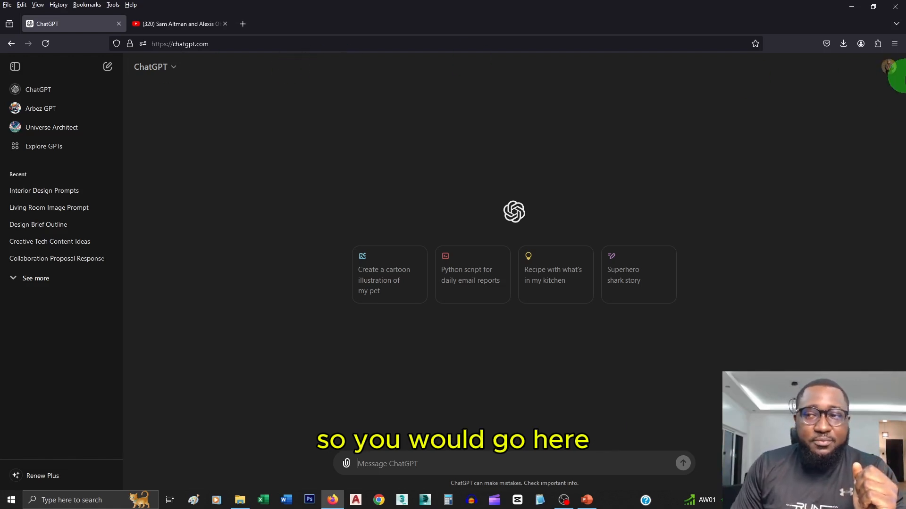
Step: Upgrade the account to ChatGPT Plus from the Explore GPTs page and continue past the payment confirmation
left_click(890, 68)
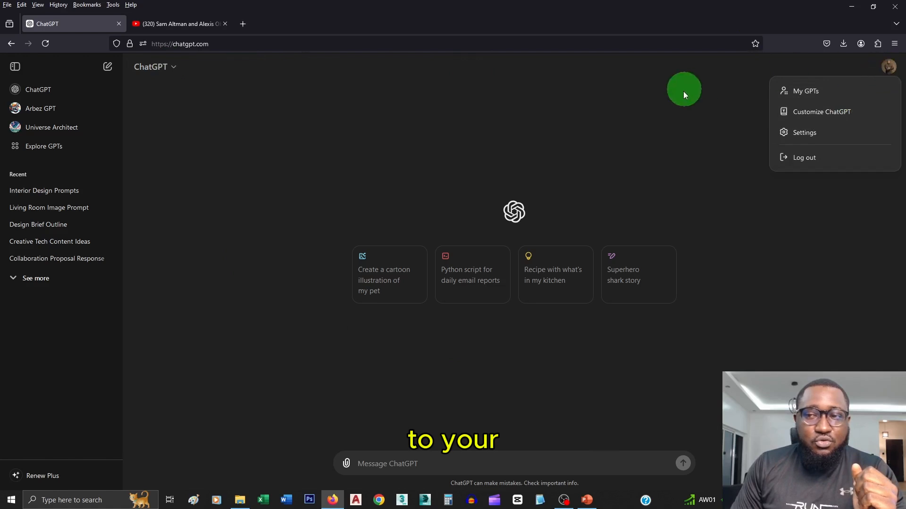
left_click(175, 67)
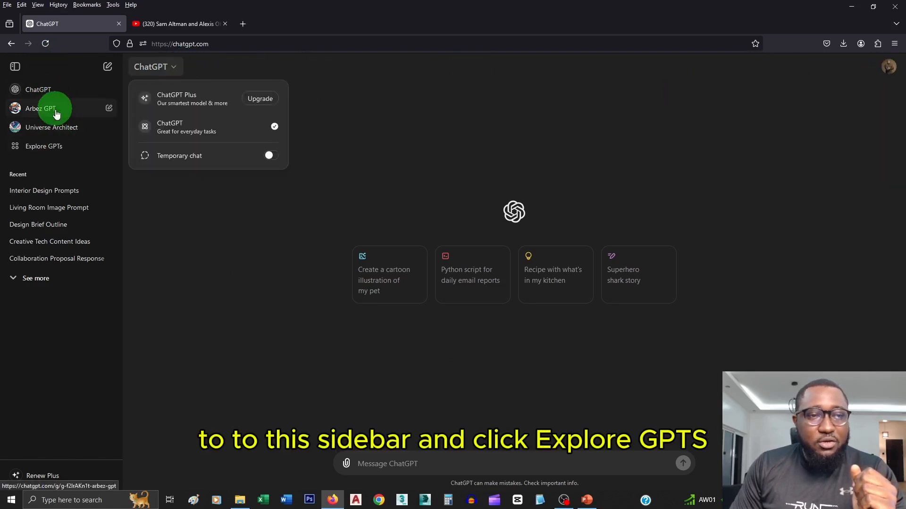
left_click(58, 149)
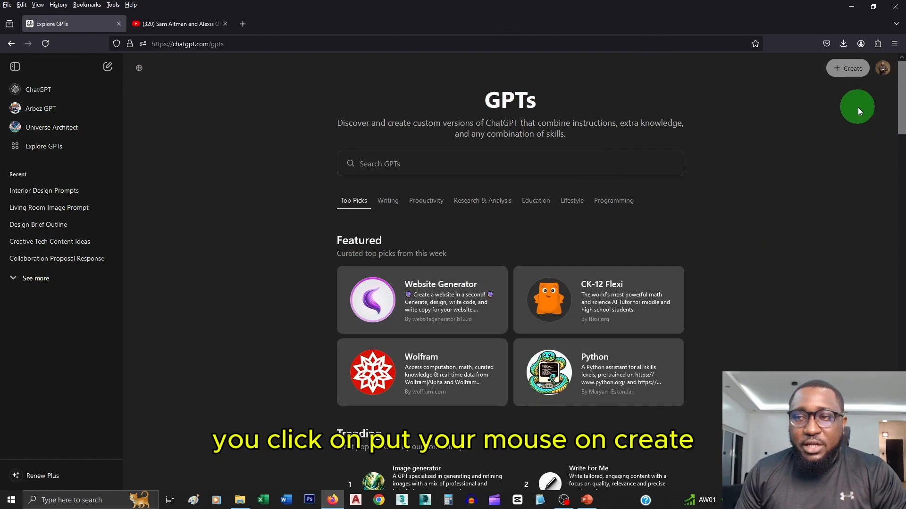
mouse_move(848, 71)
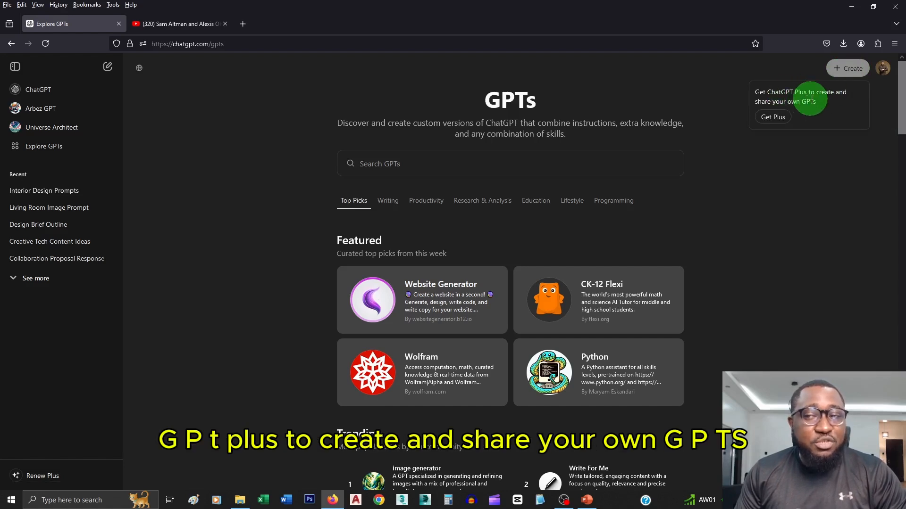
left_click(778, 119)
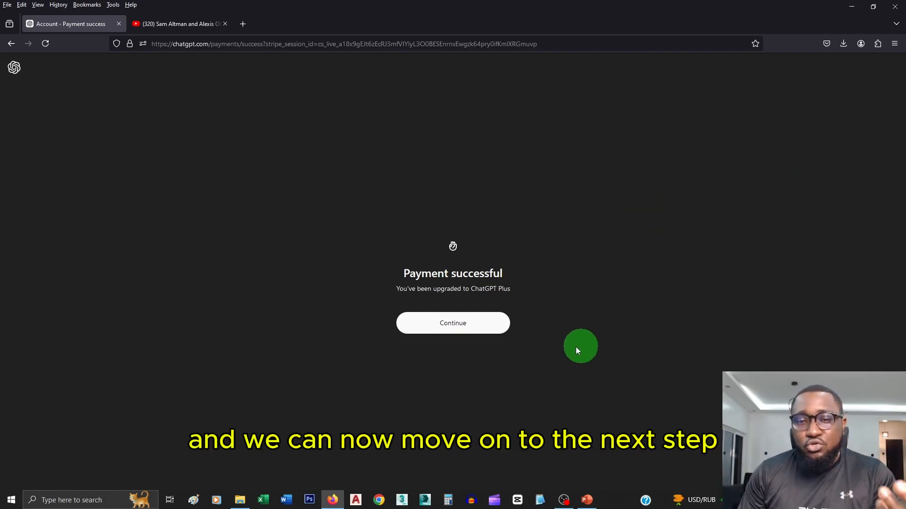
left_click(453, 323)
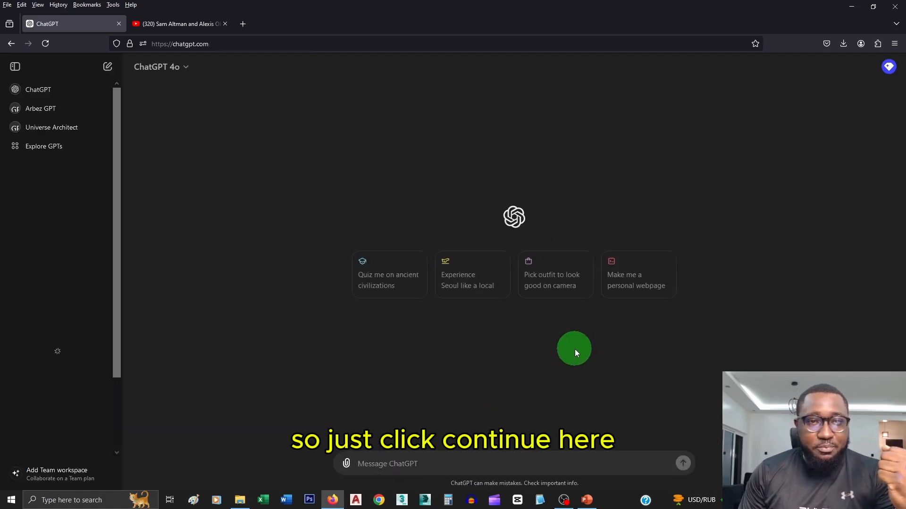
Step: Close the YouTube page and go to the Explore GPTs page
left_click(225, 25)
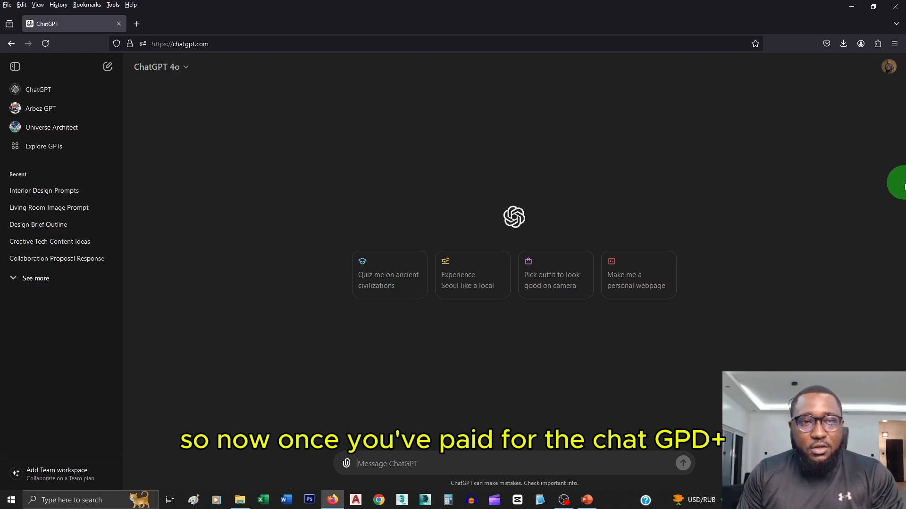
left_click(51, 149)
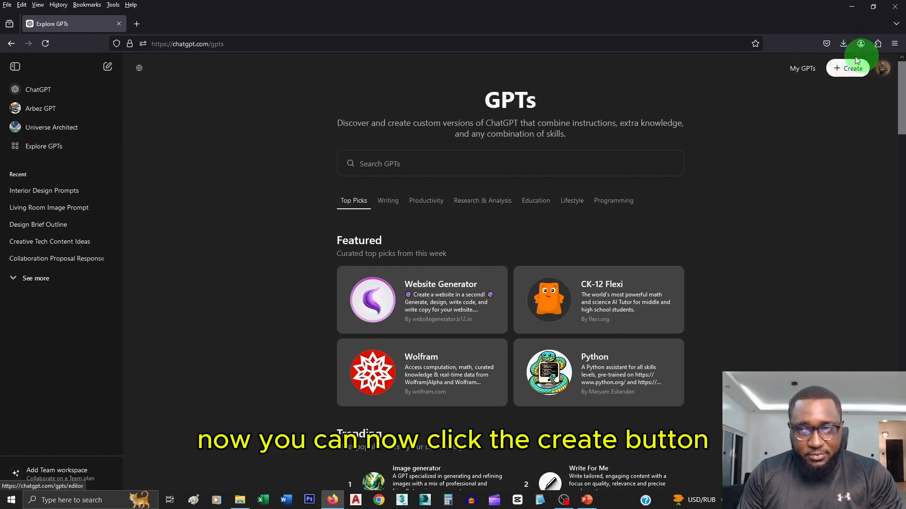
Step: Review the "Create your Custom GPT" task under Step 2 on the PowerPoint slide and return to ChatGPT in Firefox
key("alt+Tab")
key("alt+Tab")
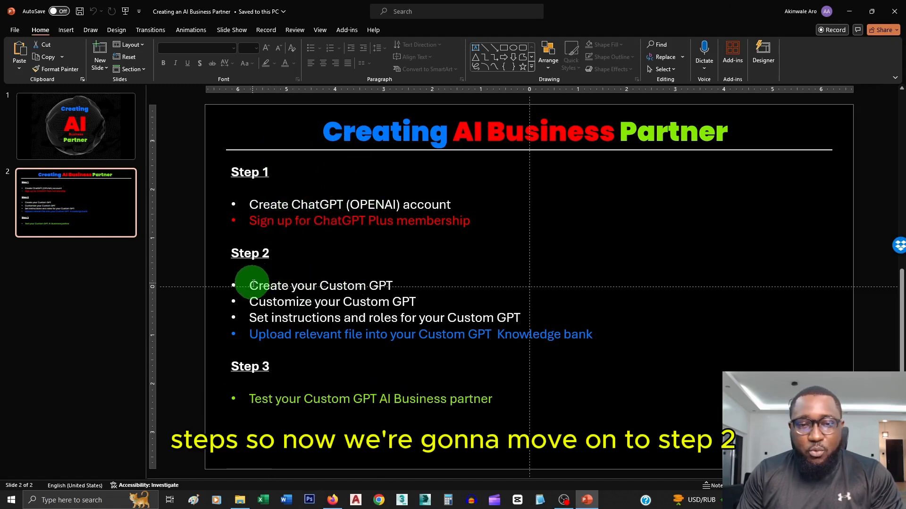
left_click_drag(249, 285, 380, 286)
left_click(335, 286)
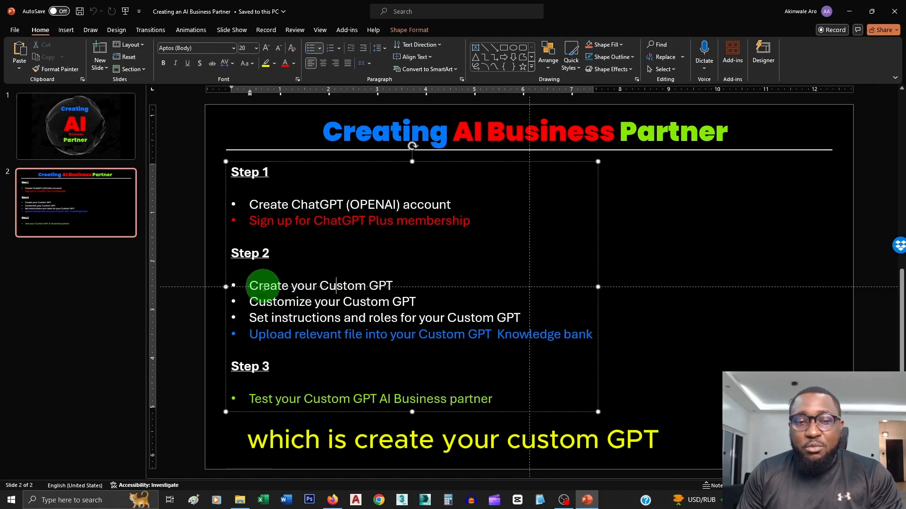
key("alt+Tab")
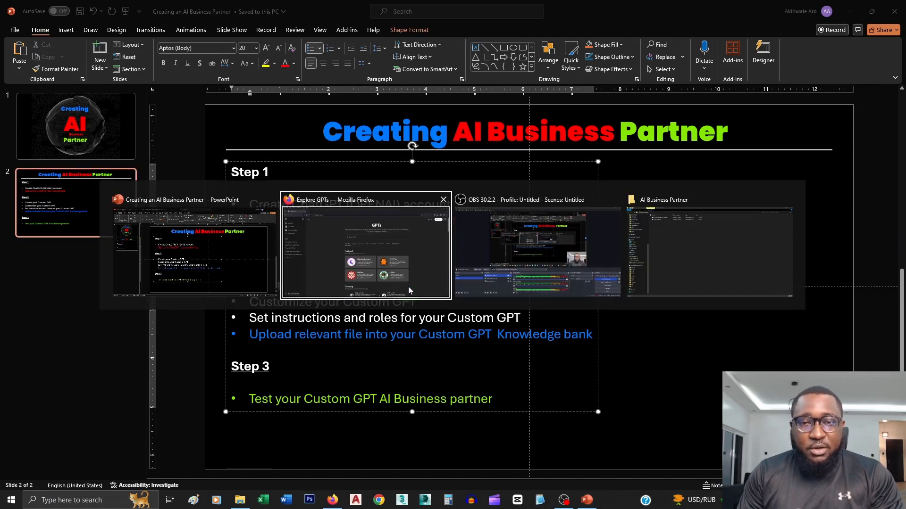
left_click(409, 289)
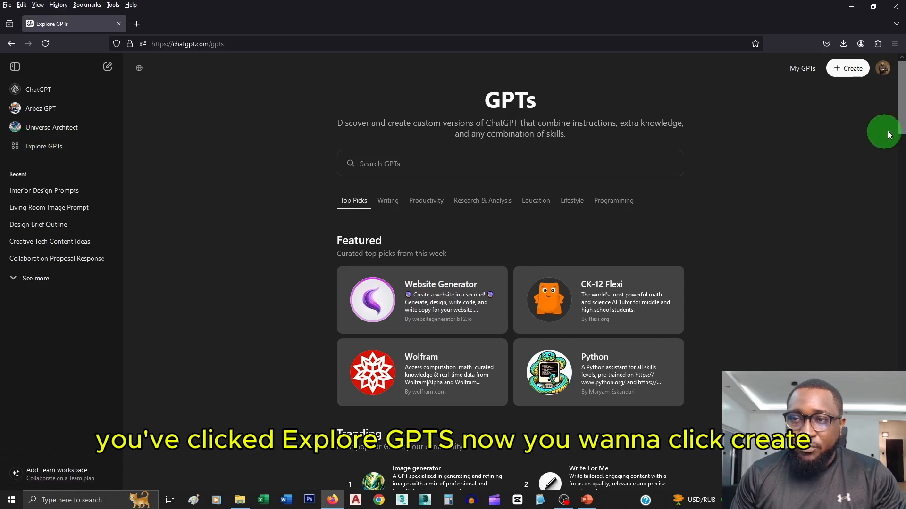
Step: Start a new custom GPT and look through its configuration options before returning to the GPT Builder chat
left_click(847, 70)
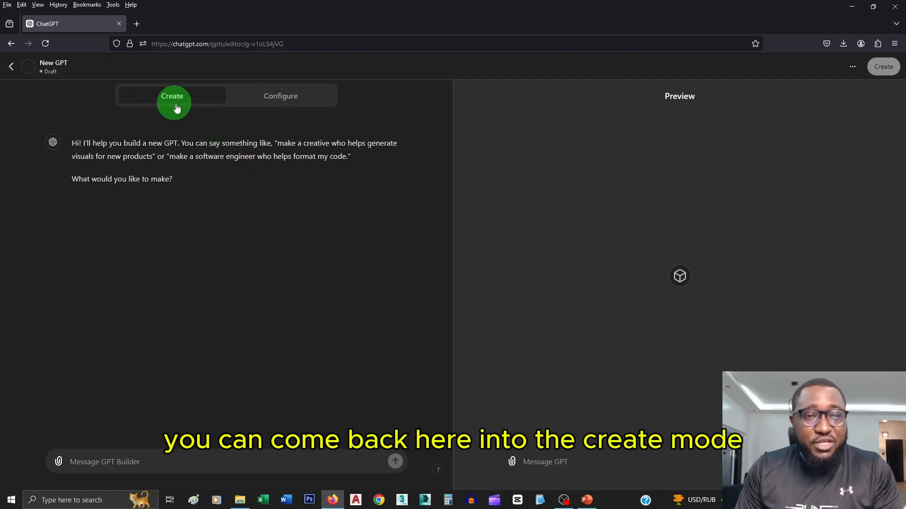
left_click(300, 96)
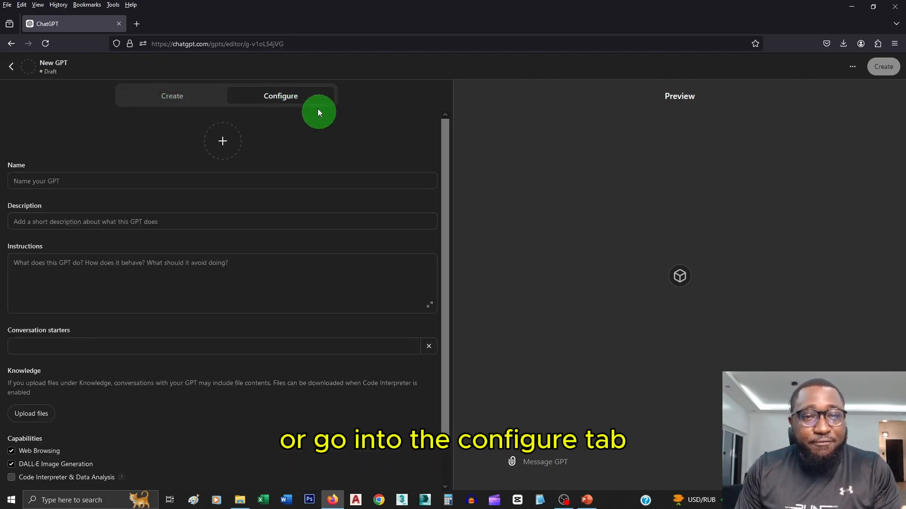
scroll(156, 221, "down", 2)
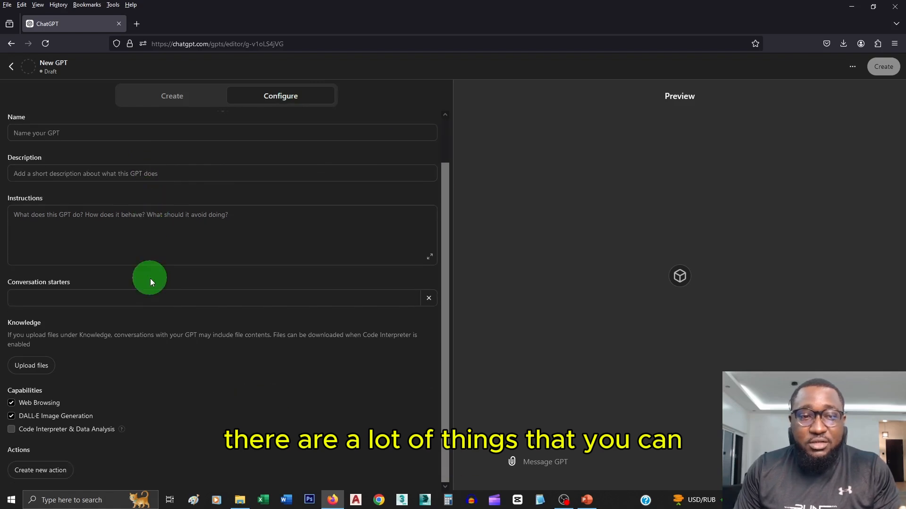
scroll(160, 212, "up", 3)
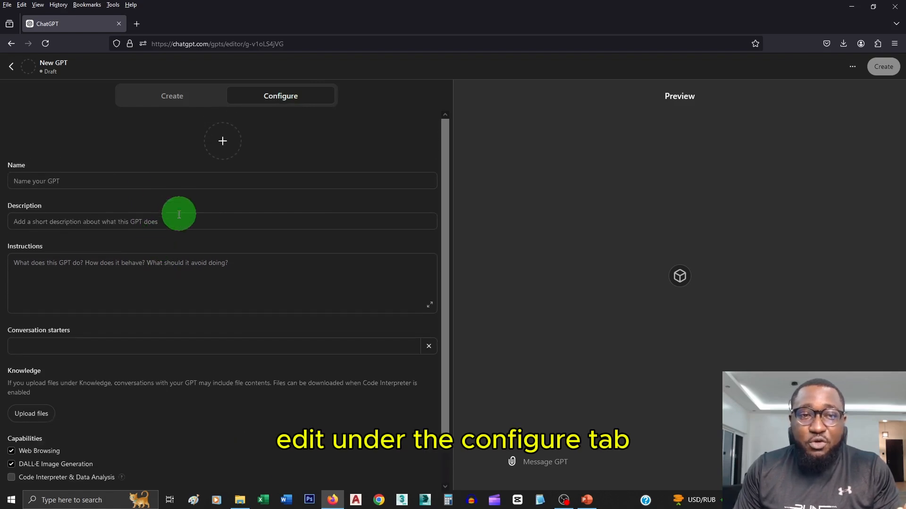
left_click(176, 95)
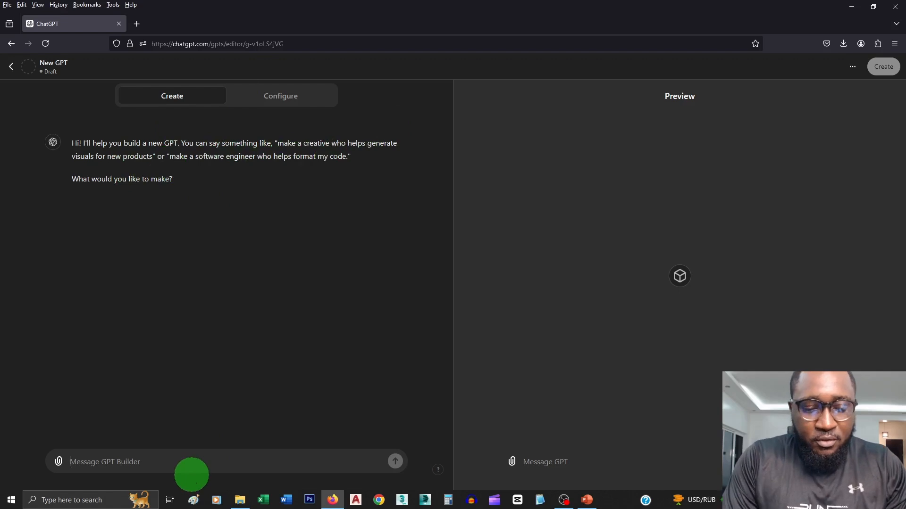
Step: Begin the GPT Builder message with "I want to make a custom AI GPT that would be me personal business partner."
type("I want to ")
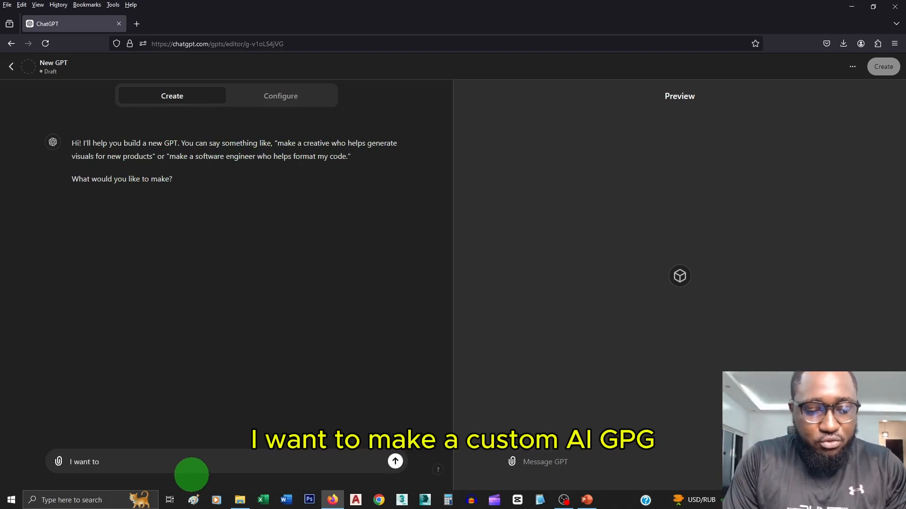
type("make a ")
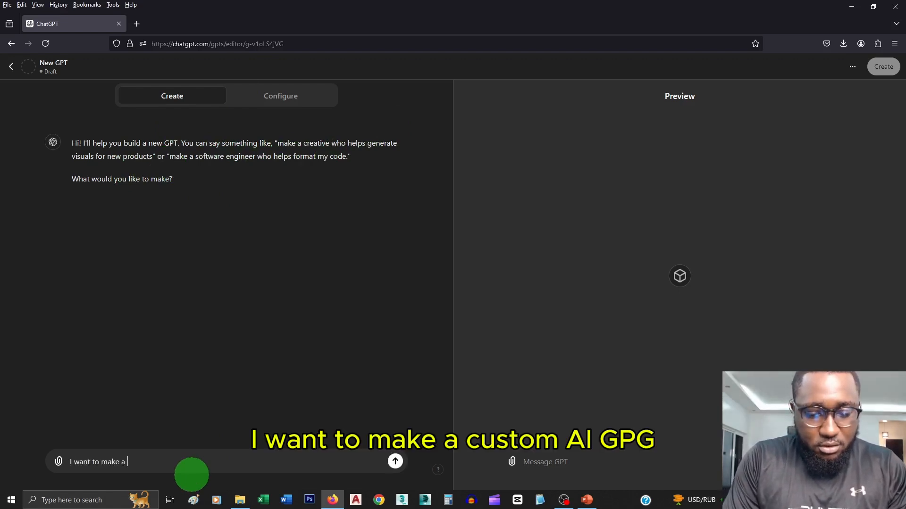
type("custom AI")
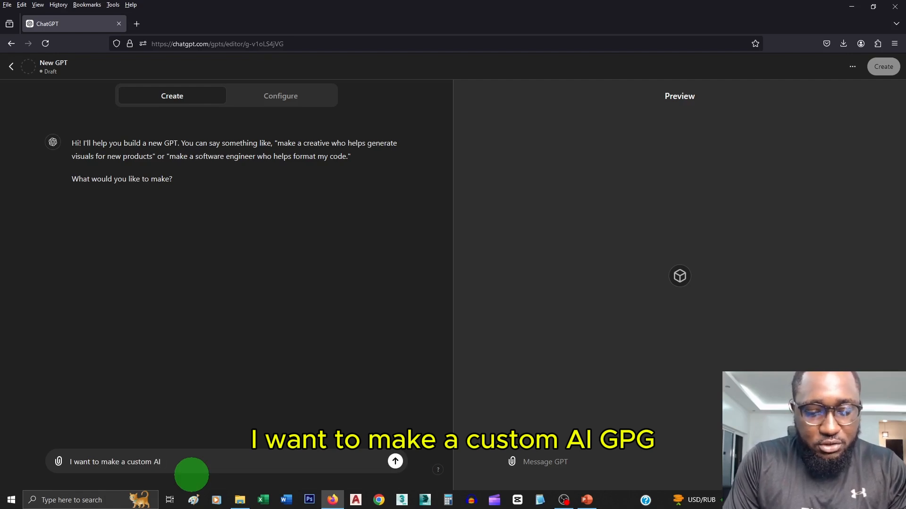
type(" GPT ")
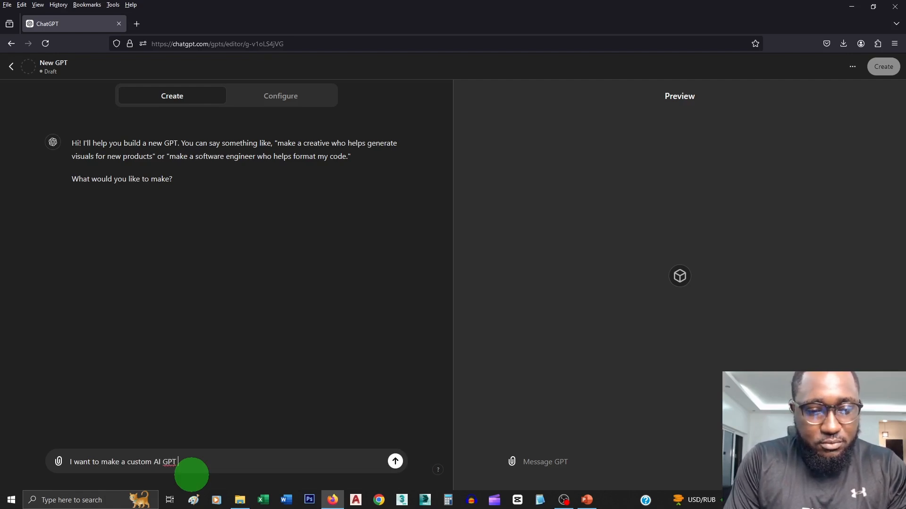
type("that would b")
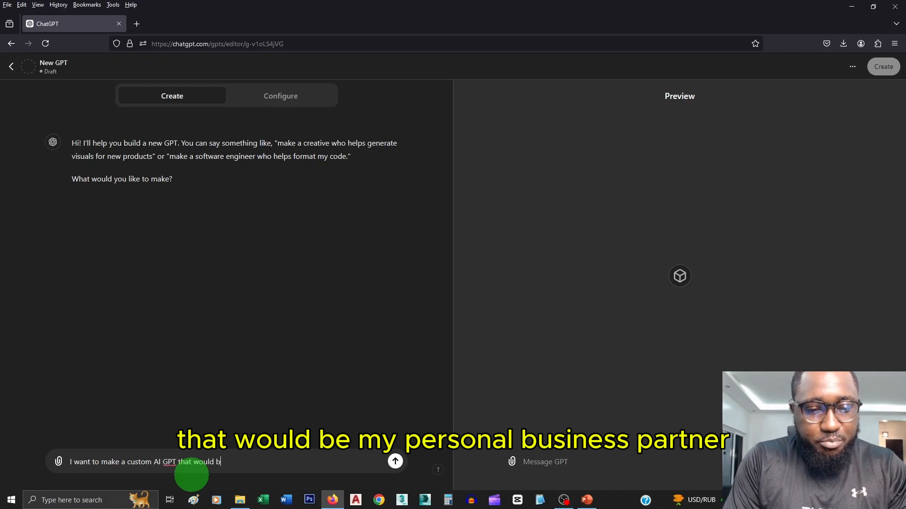
type("e me personal")
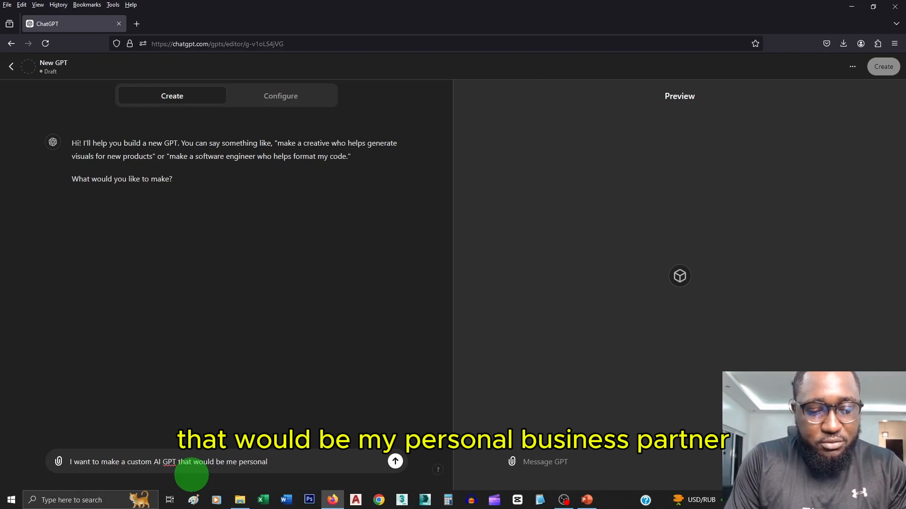
type(" business pa")
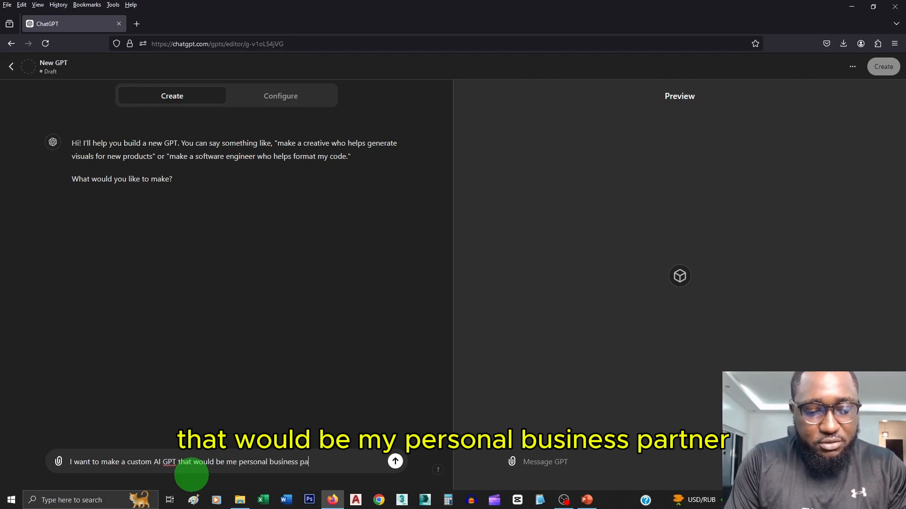
type("rtner")
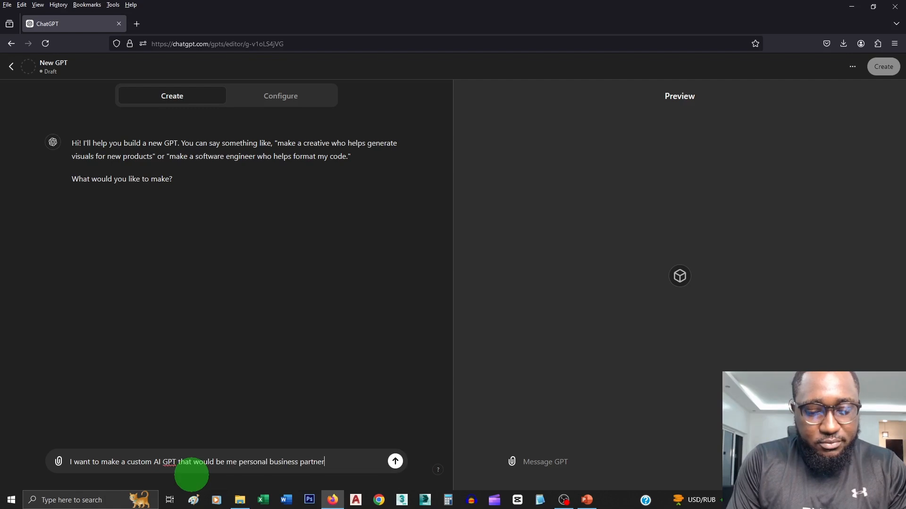
type(".")
Step: Add "The name of my personal business is called Wireframe" as a separate paragraph below the first sentence and send the message
key("shift+Return")
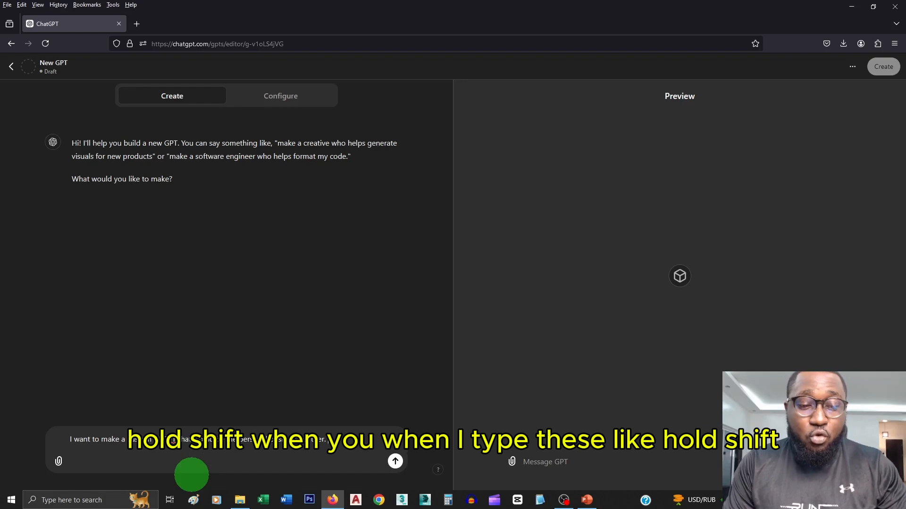
key("shift+Return")
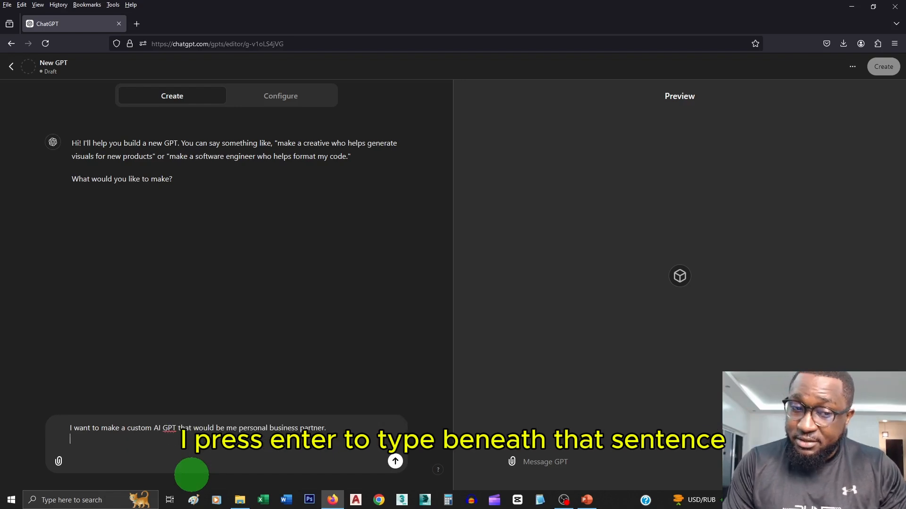
key("shift+Return")
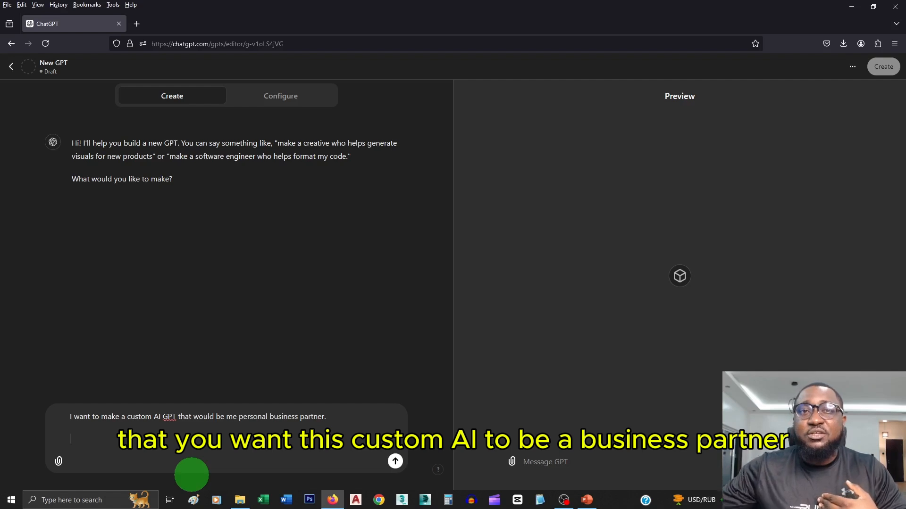
type("The ")
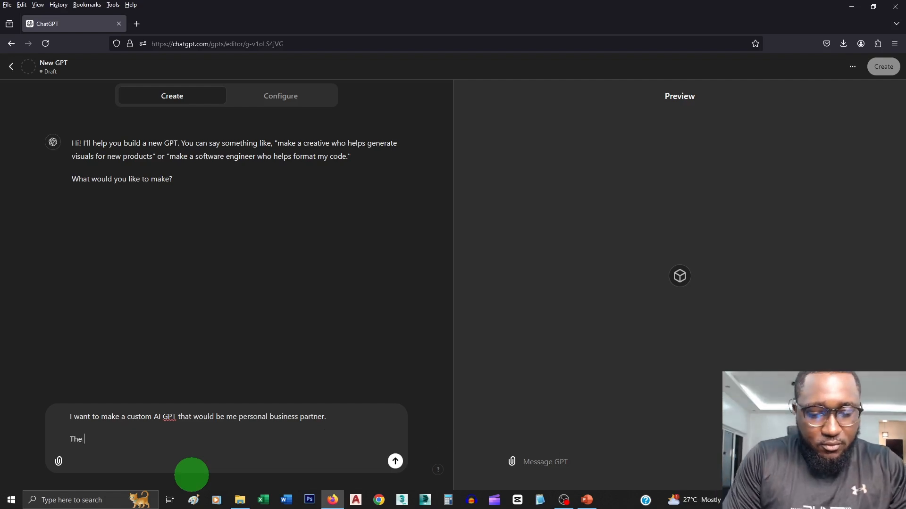
type("name of my pe")
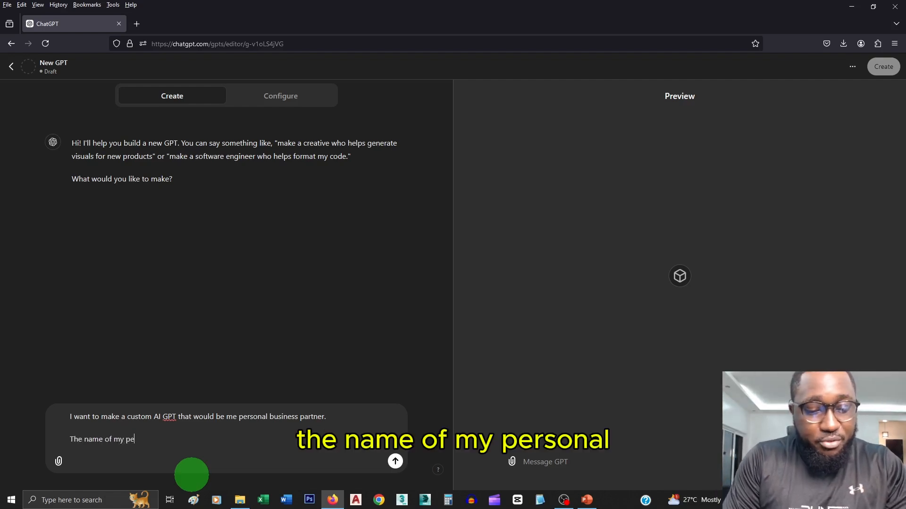
type("rson")
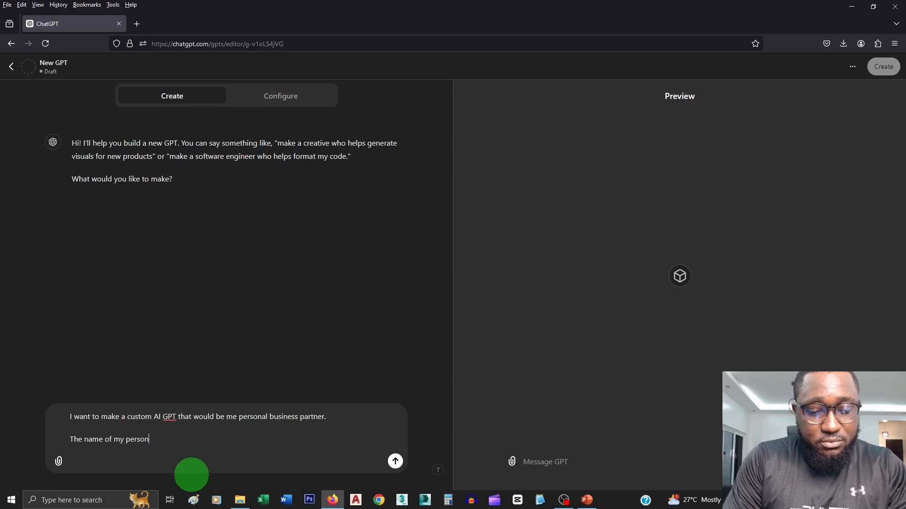
type("al busine")
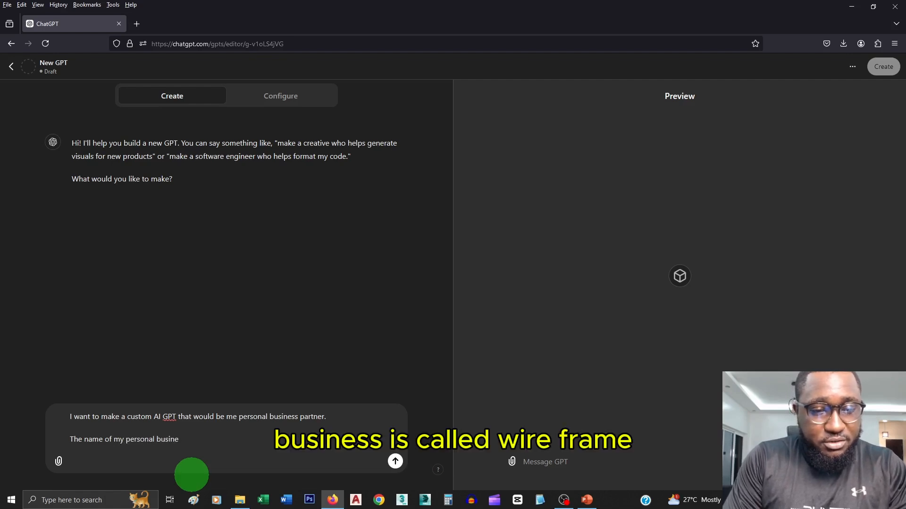
type("ss is called")
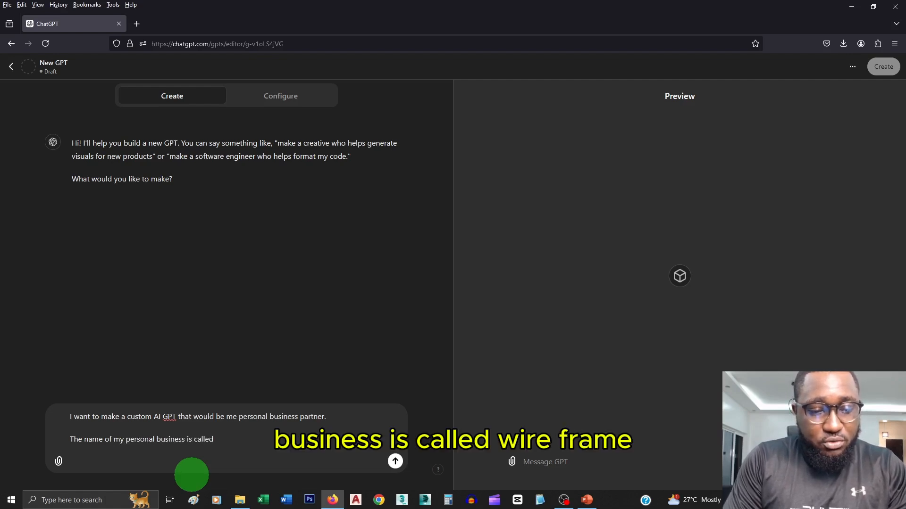
type(" Wireframe")
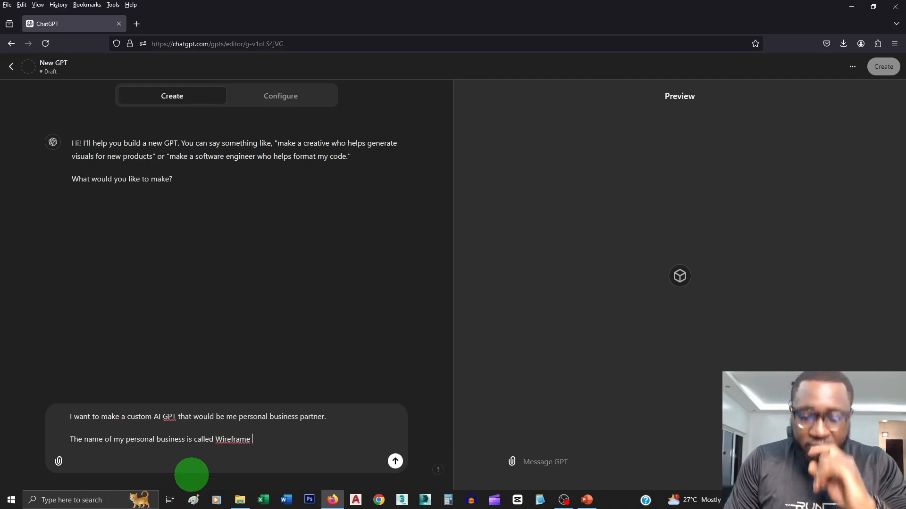
key("Return")
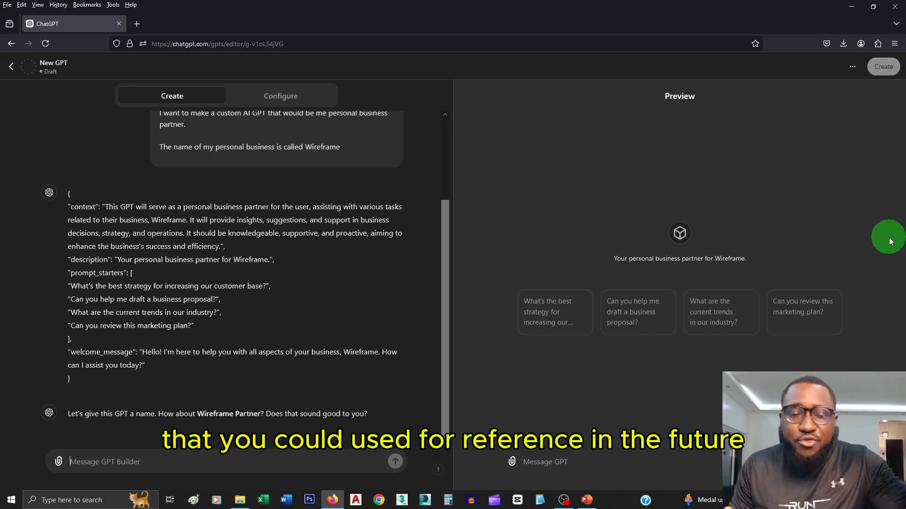
Step: Reply to the GPT Builder's naming suggestion with "i want the name to be Arbez"
type("i want")
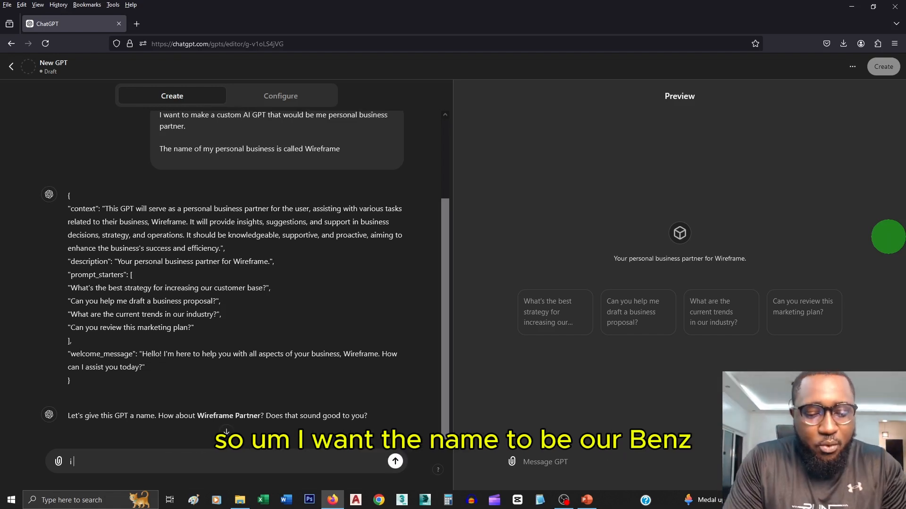
type("name to be ")
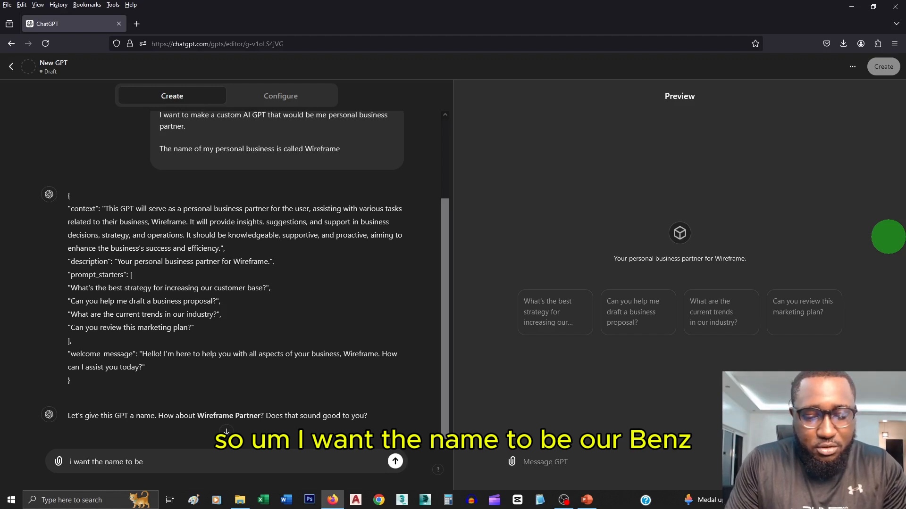
type("Arbez")
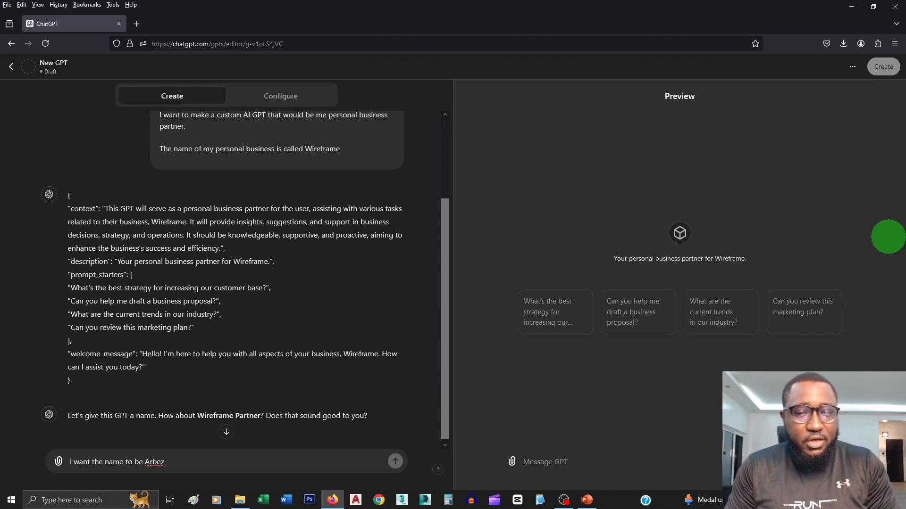
key("Return")
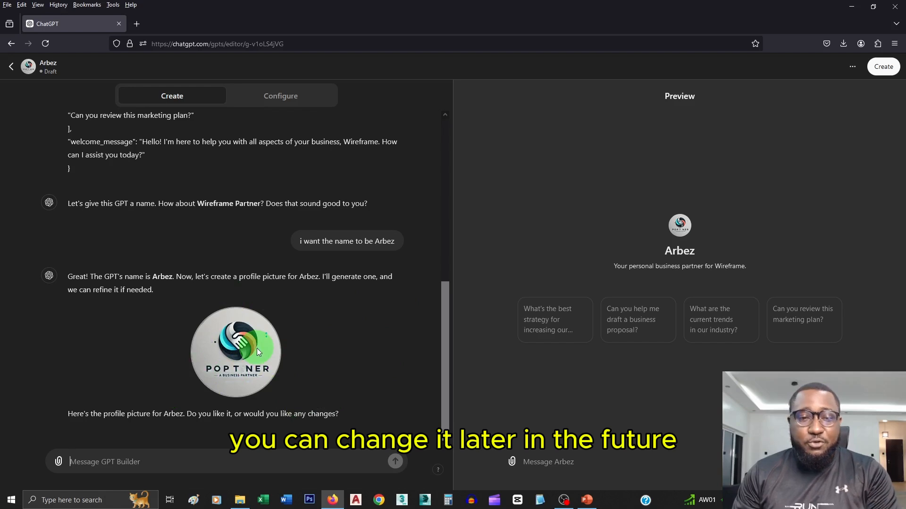
Step: Accept the generated profile picture by replying "this image is fine" to the GPT Builder
type("th")
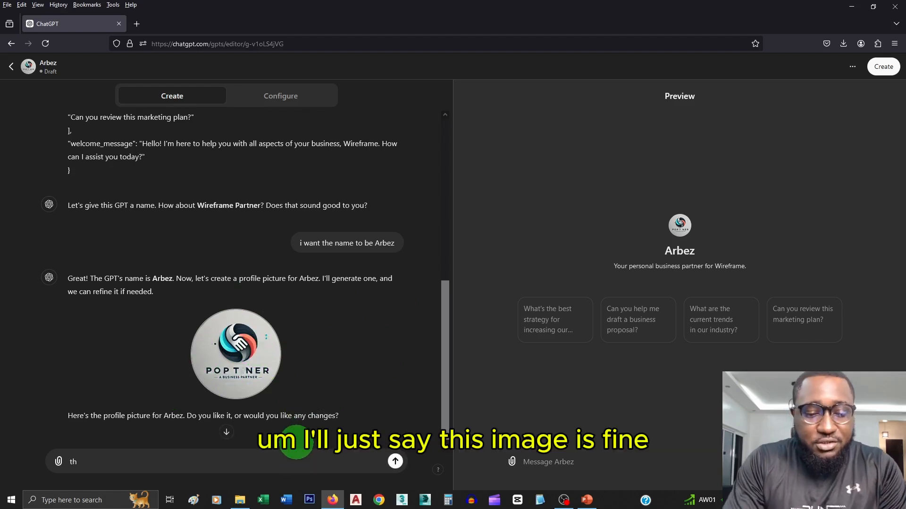
type("is image is fine")
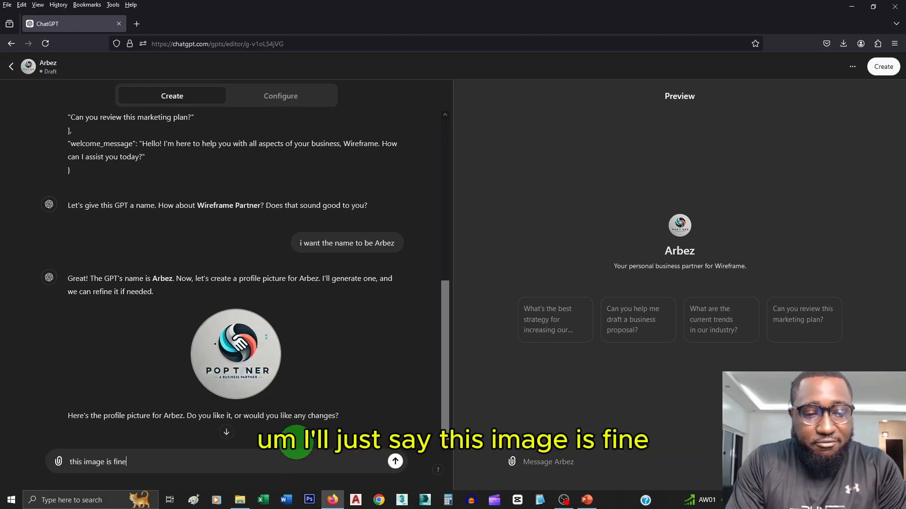
key("Return")
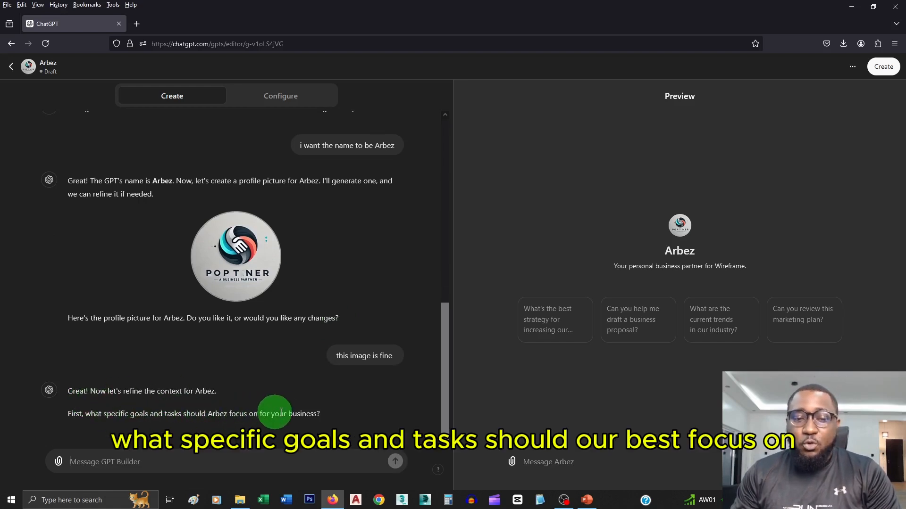
Step: Answer the question about Arbez's specific goals and tasks with "enerate online content" and send it
left_click(229, 462)
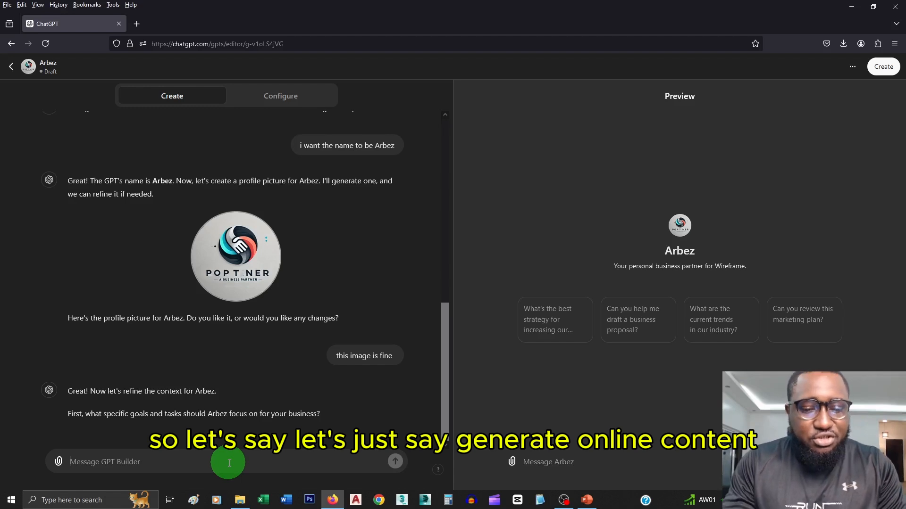
type("enerat")
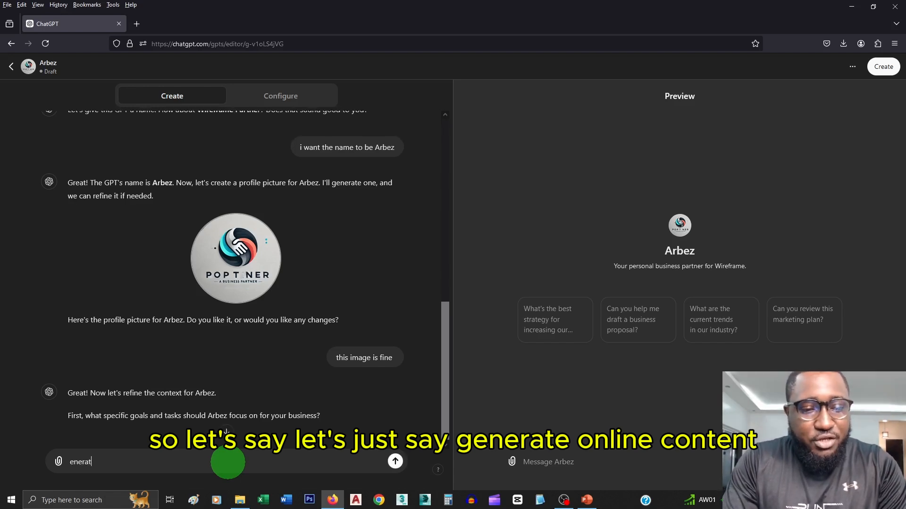
type("e onl")
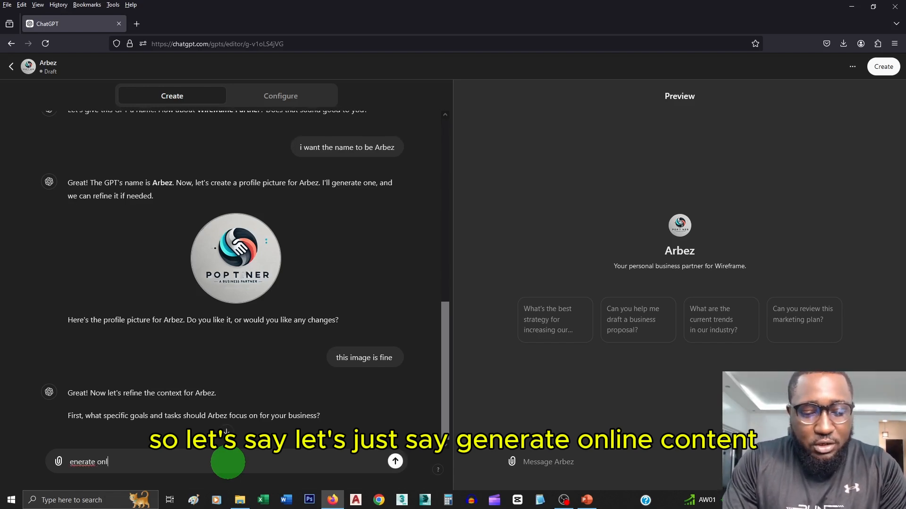
type("ine content ")
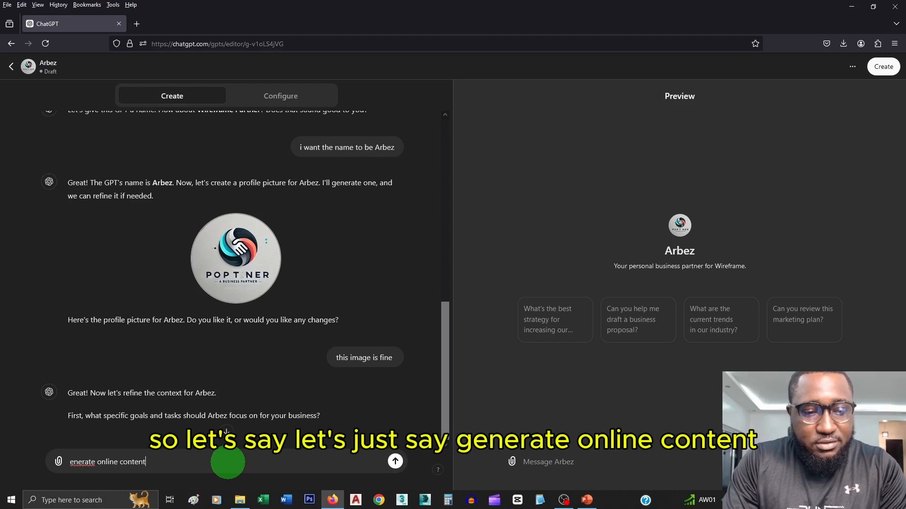
type("for")
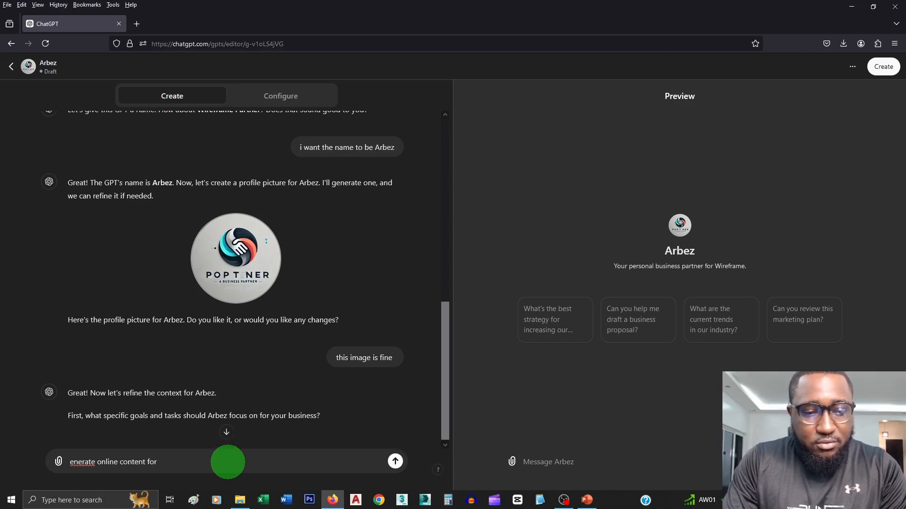
key("BackSpace")
key("BackSpace")
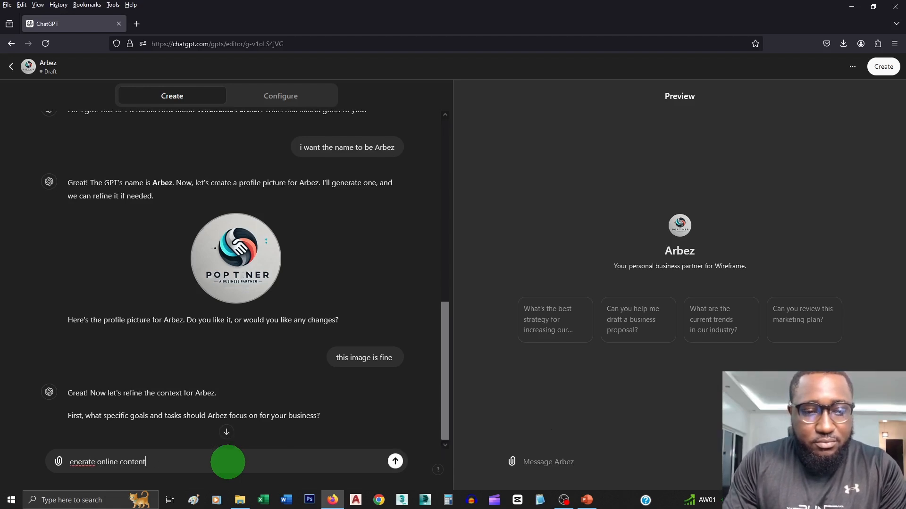
key("Return")
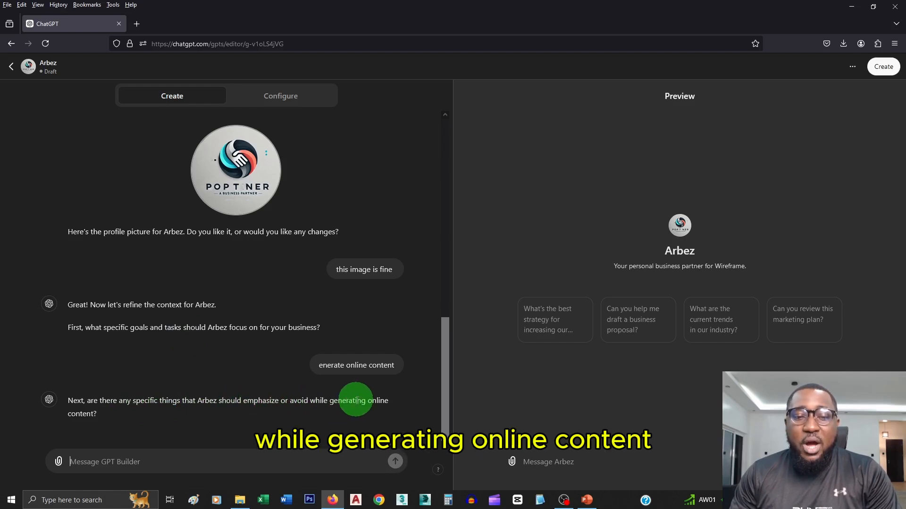
Step: Begin the reply about what Arbez should emphasize or avoid with the line "be as creative as possible,"
left_click(198, 461)
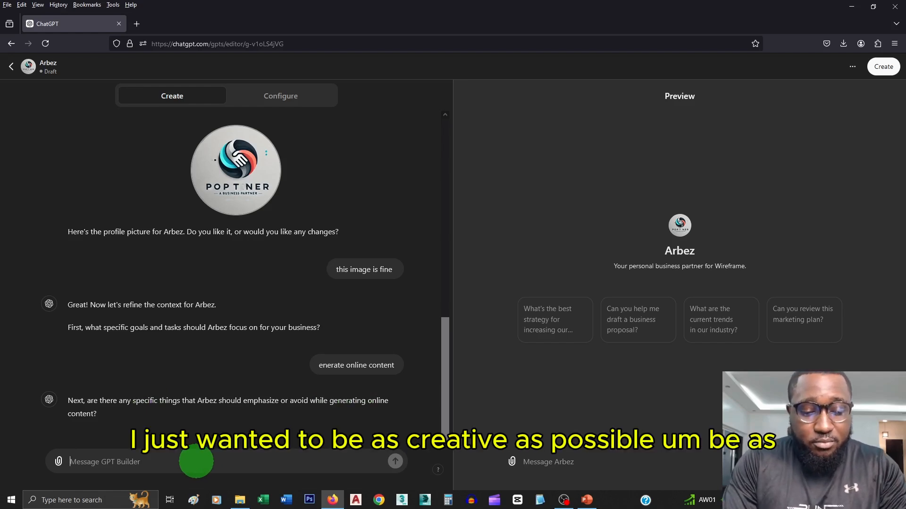
type("be as cr")
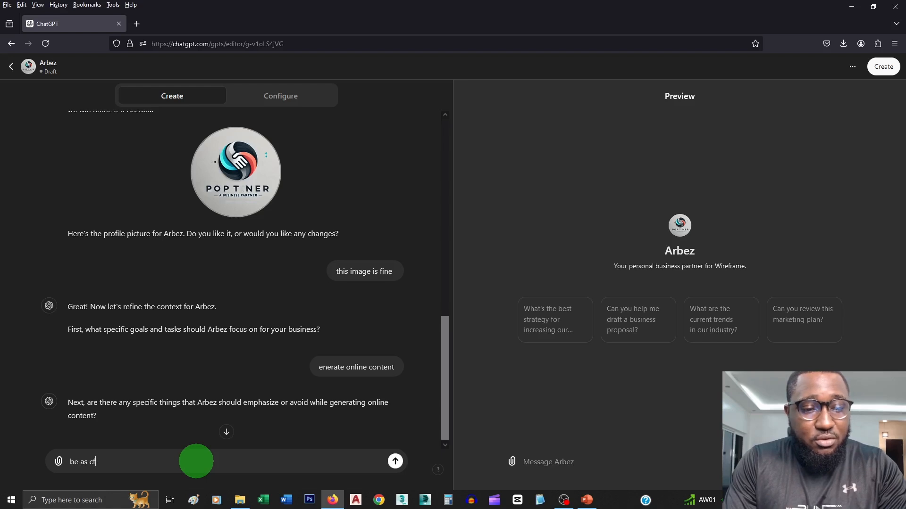
type("eative as")
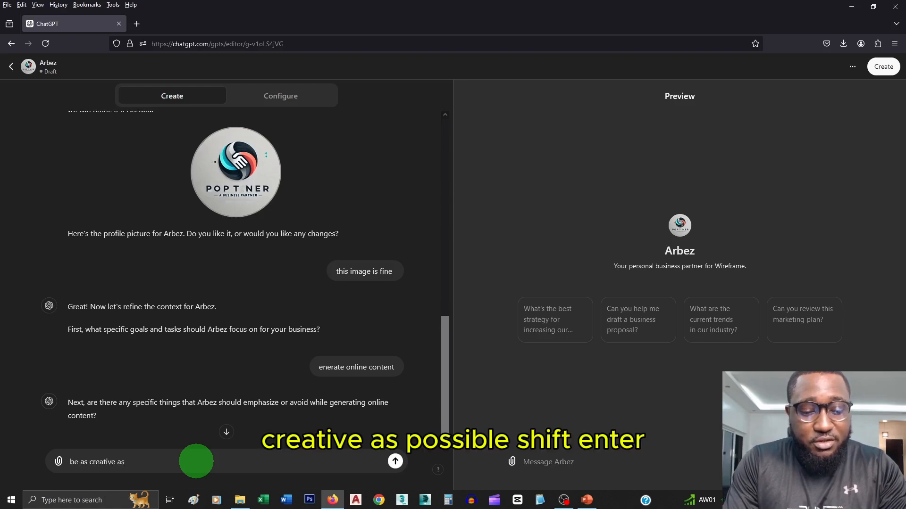
type(" possible")
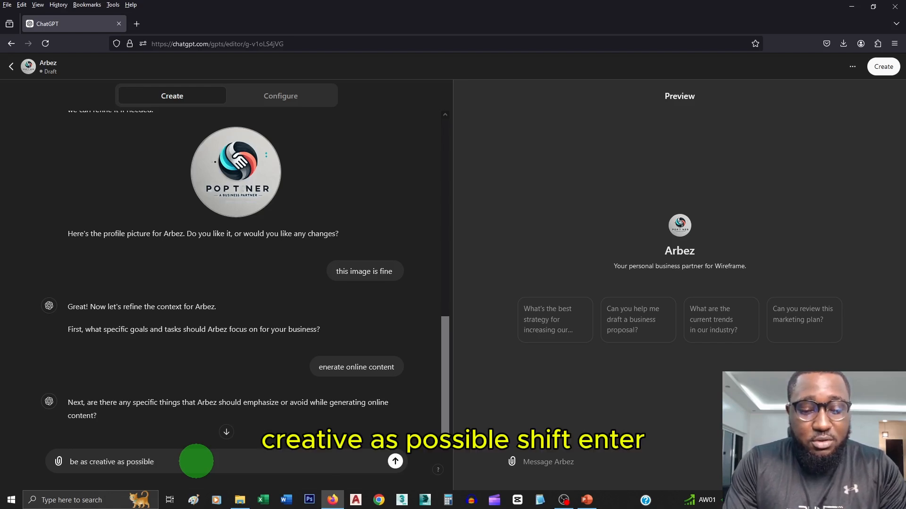
type(",")
key("shift+Return")
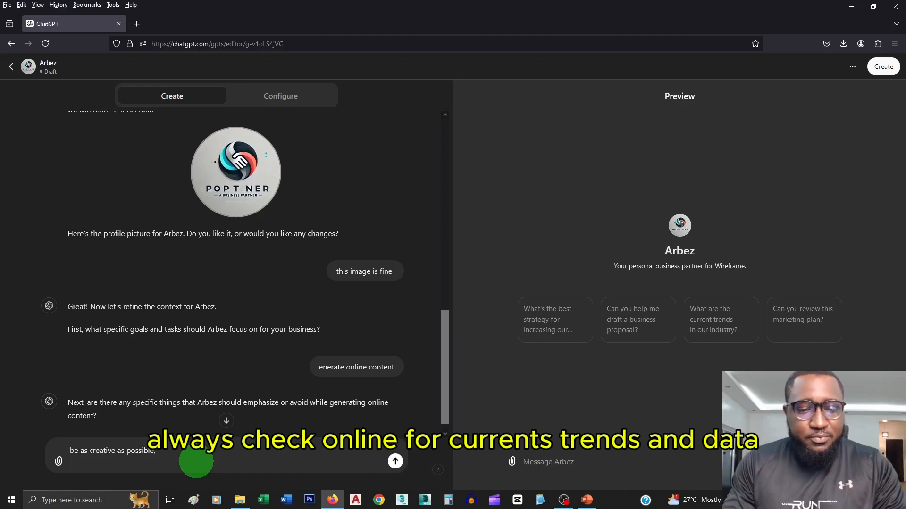
Step: Add a second line to the reply reading "i want arbez to always check online for current trends and data"
type("wan")
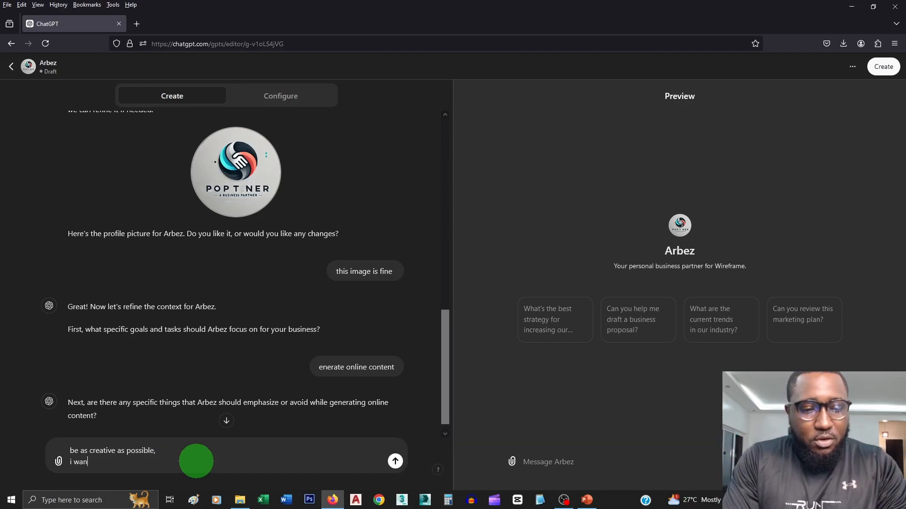
type("t ar")
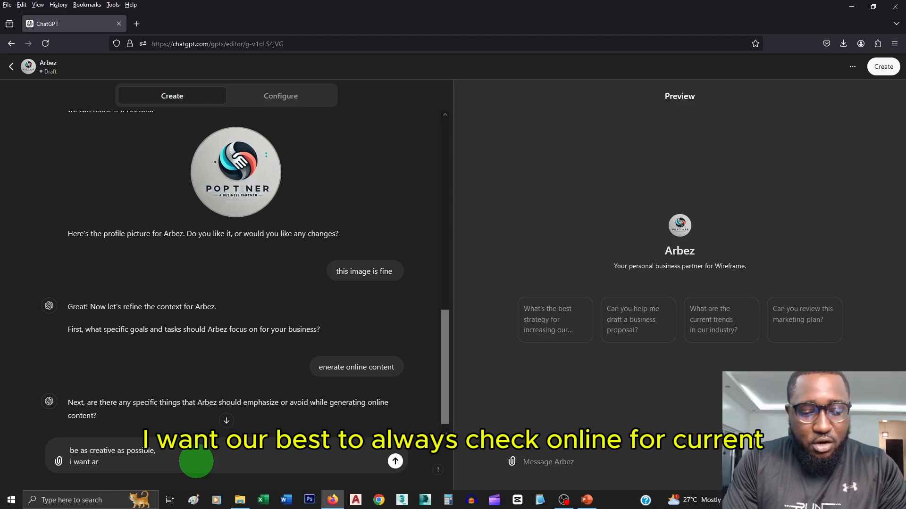
type("bez to a")
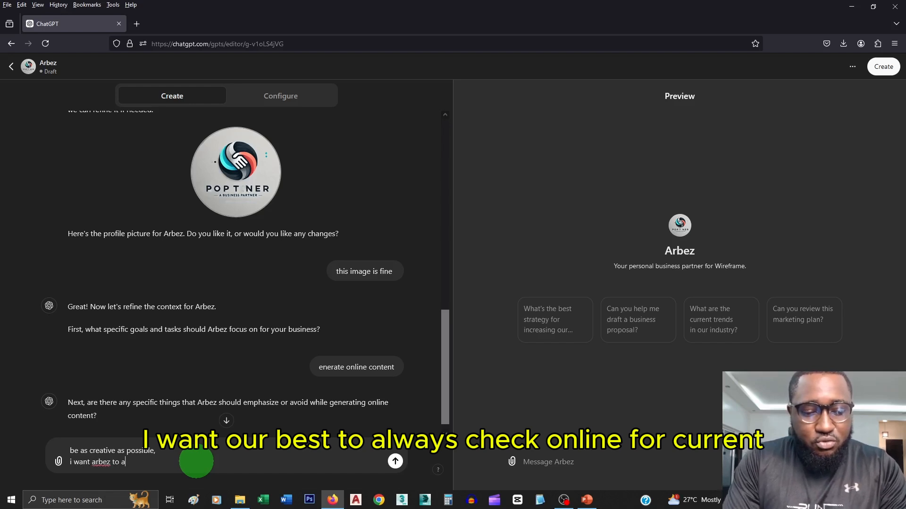
type("lways check")
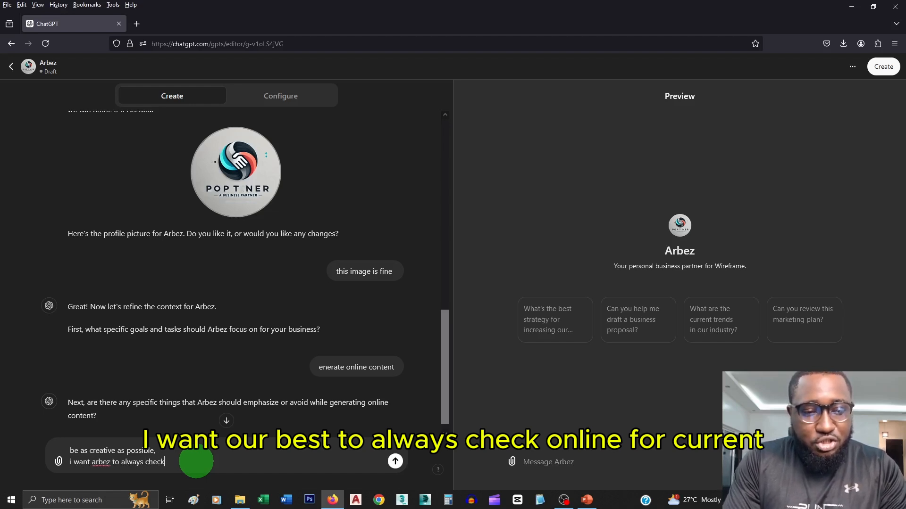
type(" online")
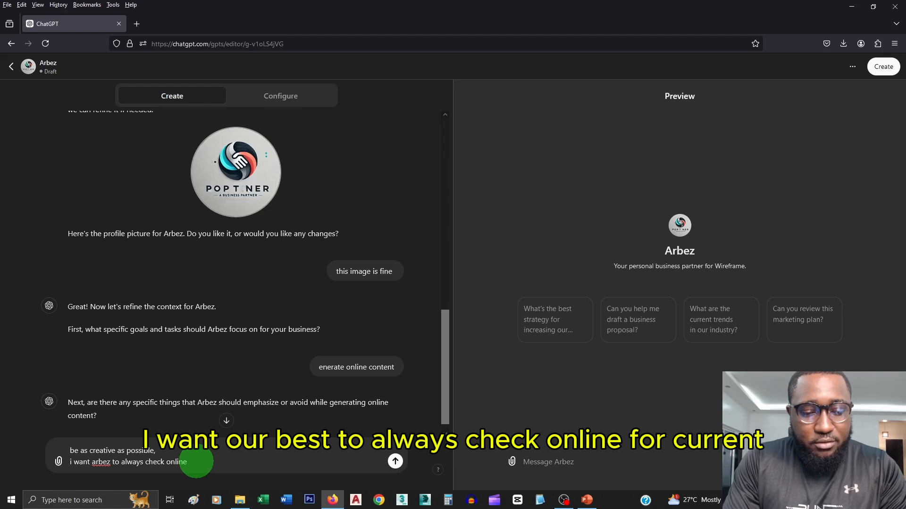
type(" for current ")
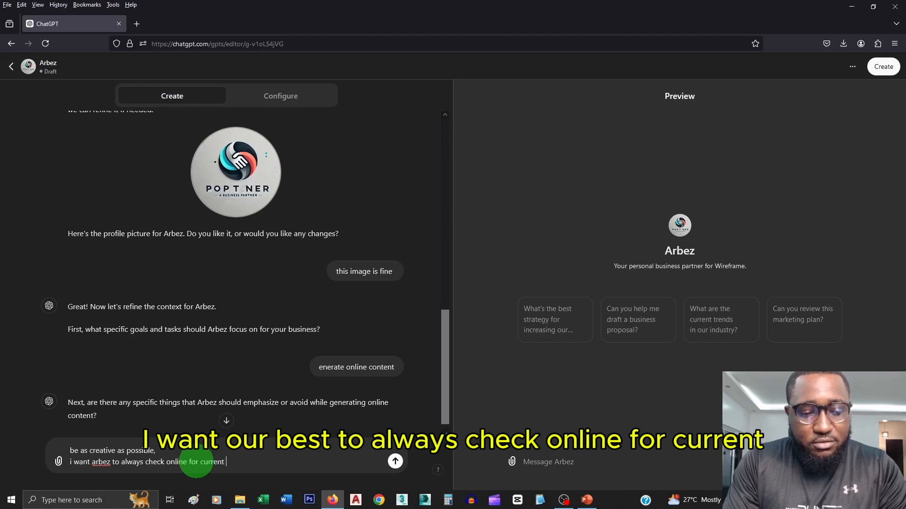
type("trends")
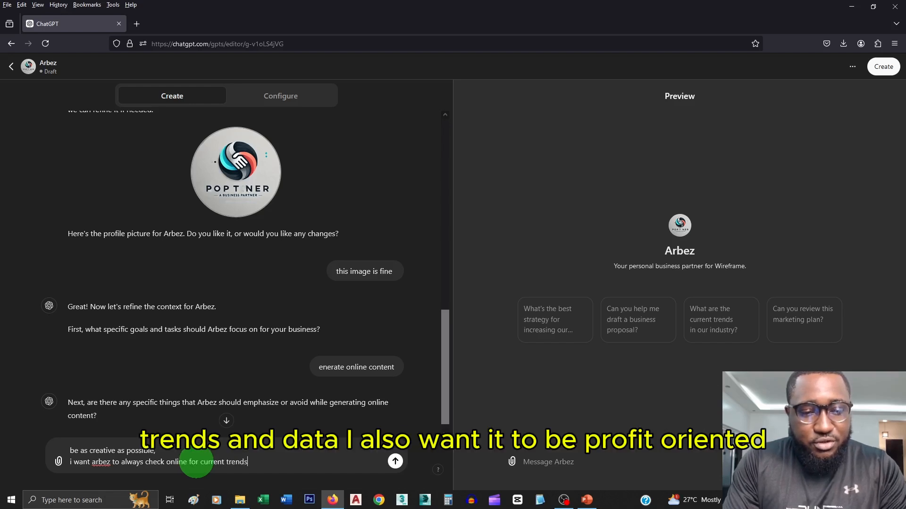
type(" and data")
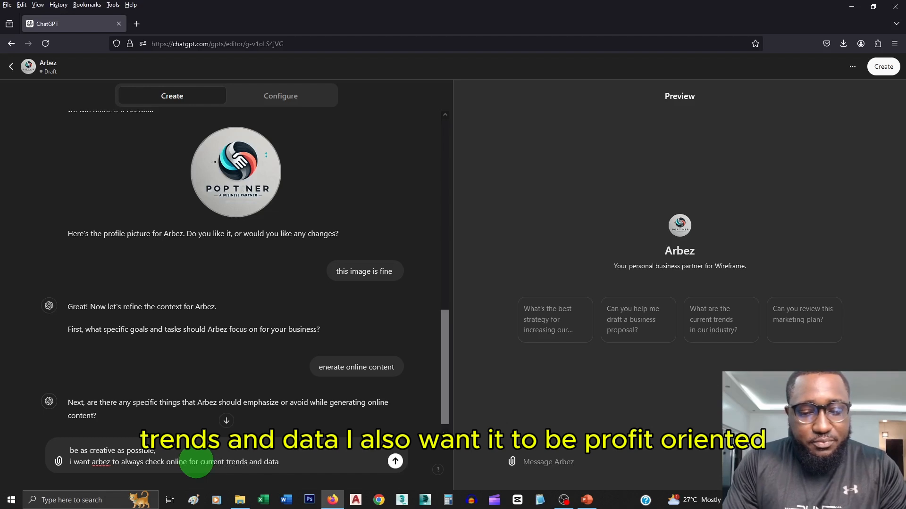
key("shift+Return")
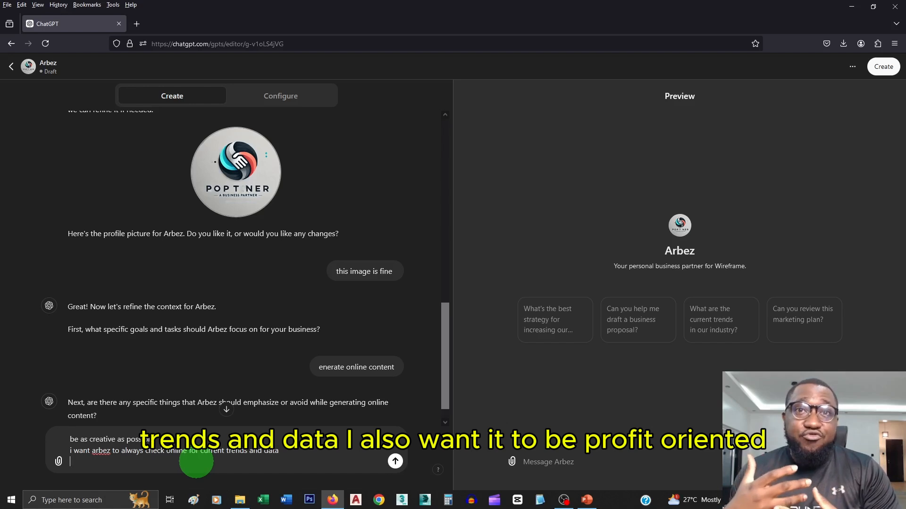
Step: Add a third line reading "i want it to be profit oriented" and send the reply to the GPT Builder
type("i w")
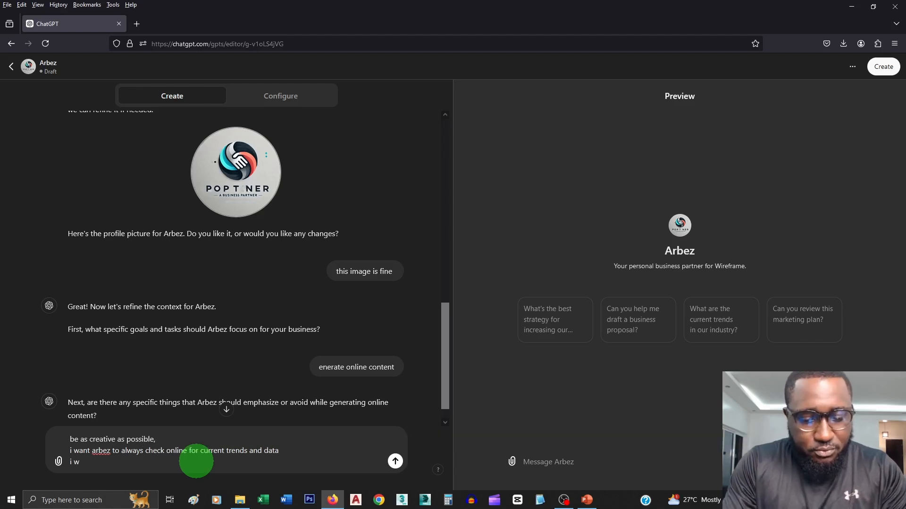
type("ant it to")
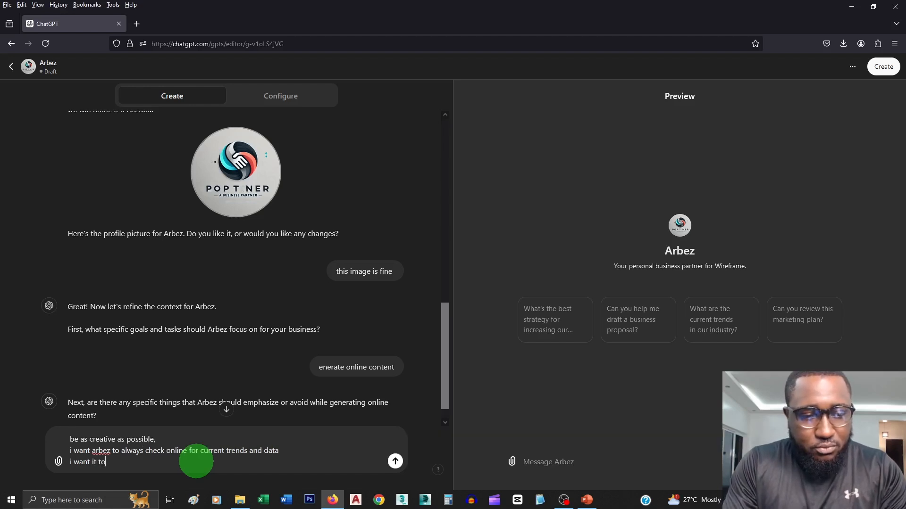
type(" be pro")
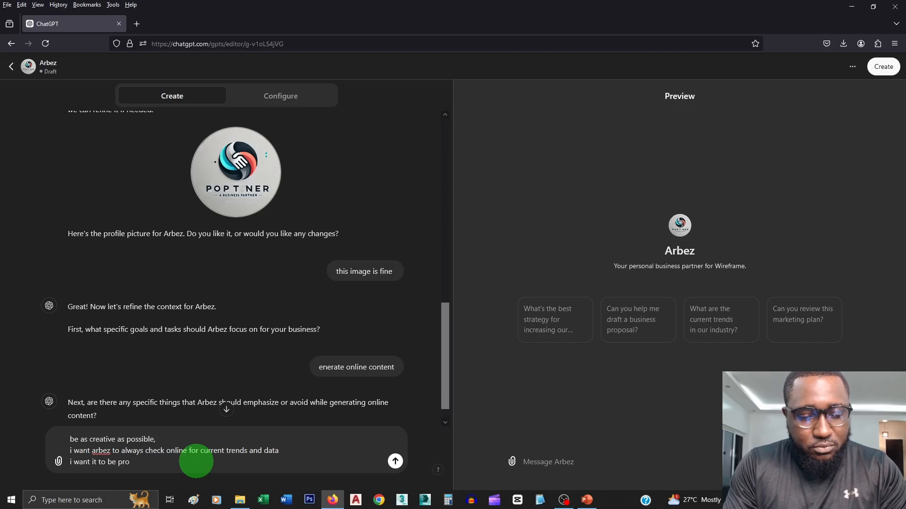
type("fit orien")
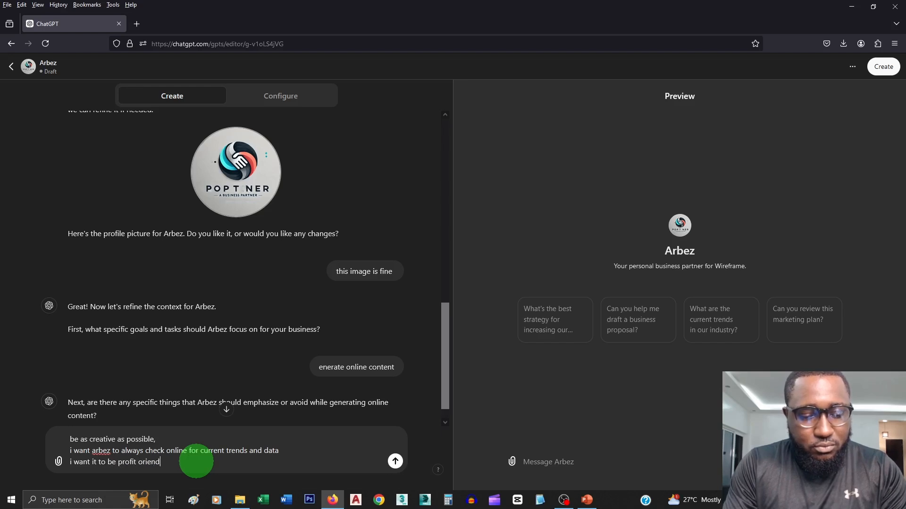
type("ted")
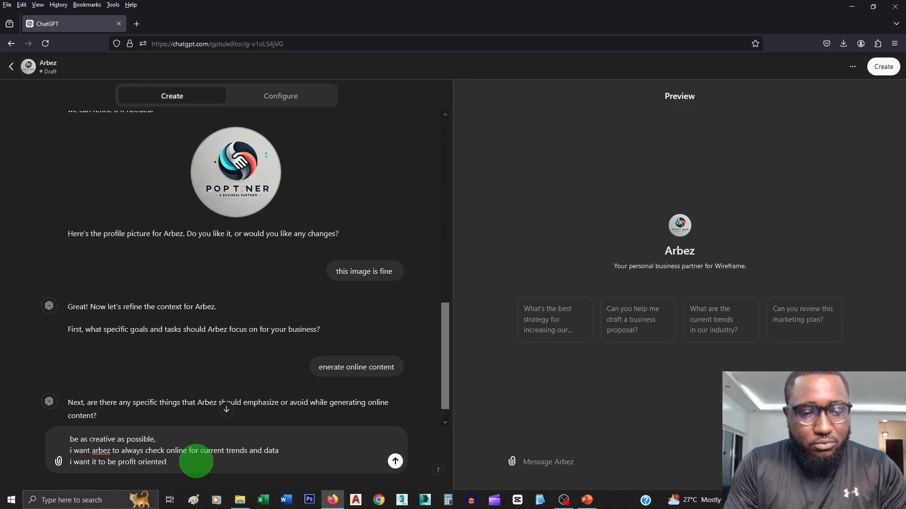
key("Return")
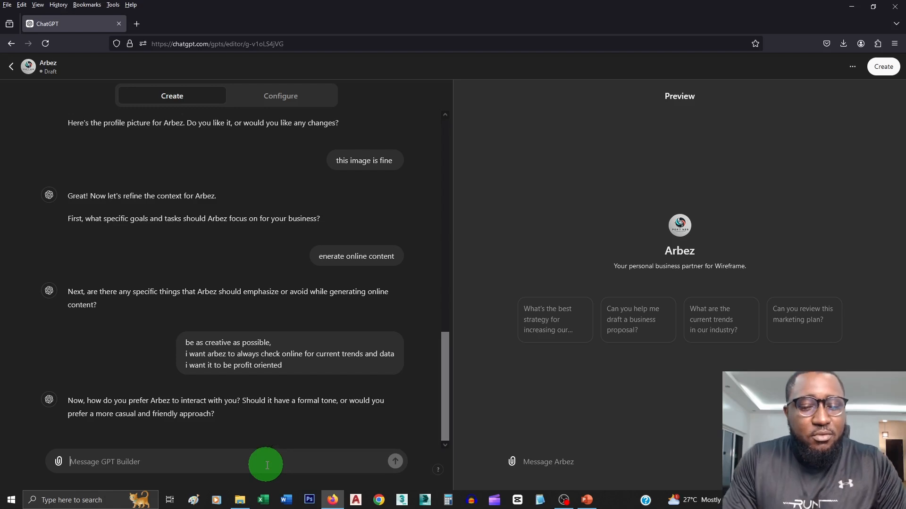
Step: Answer the question about Arbez's interaction tone with "i want arbez t be flexible and creative" and send it
type("i want ar")
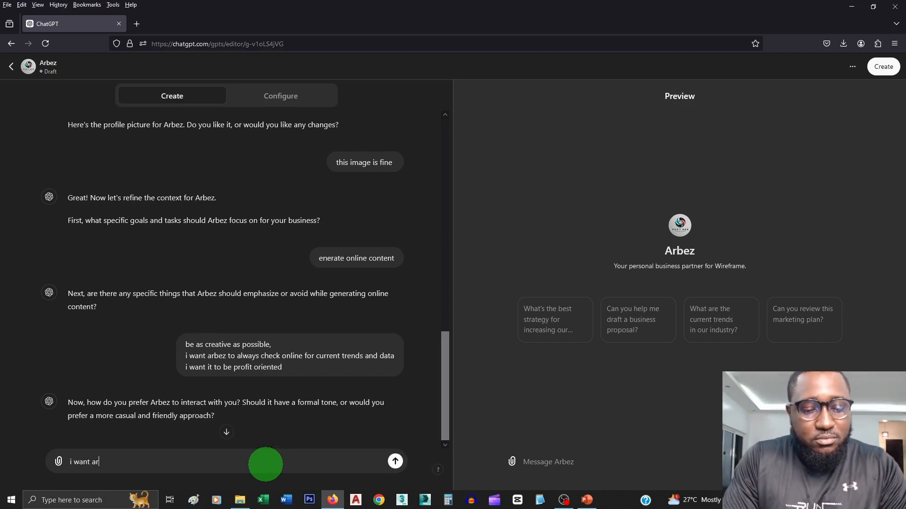
type("bez t be")
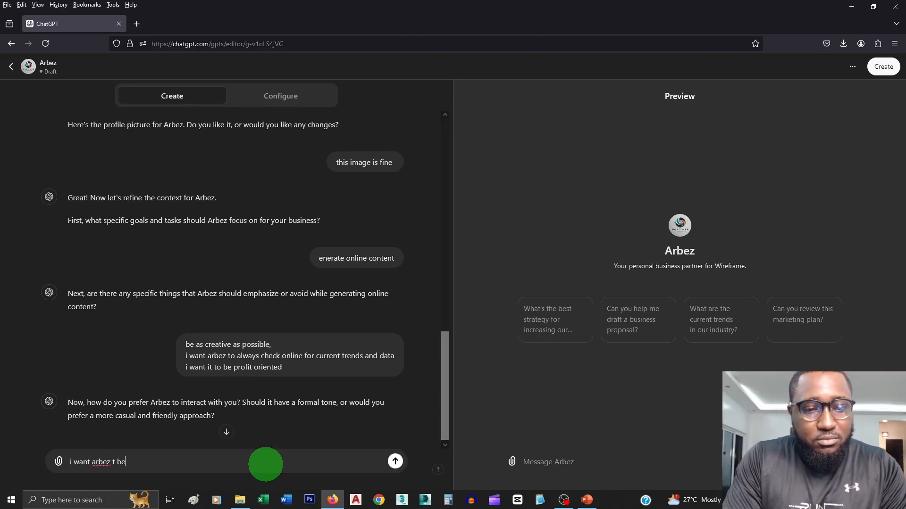
type(" fl")
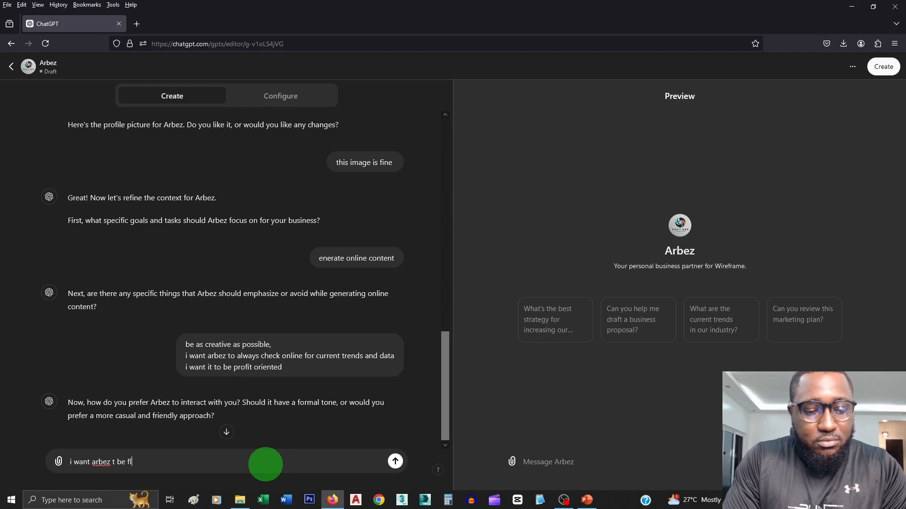
type("exible and ")
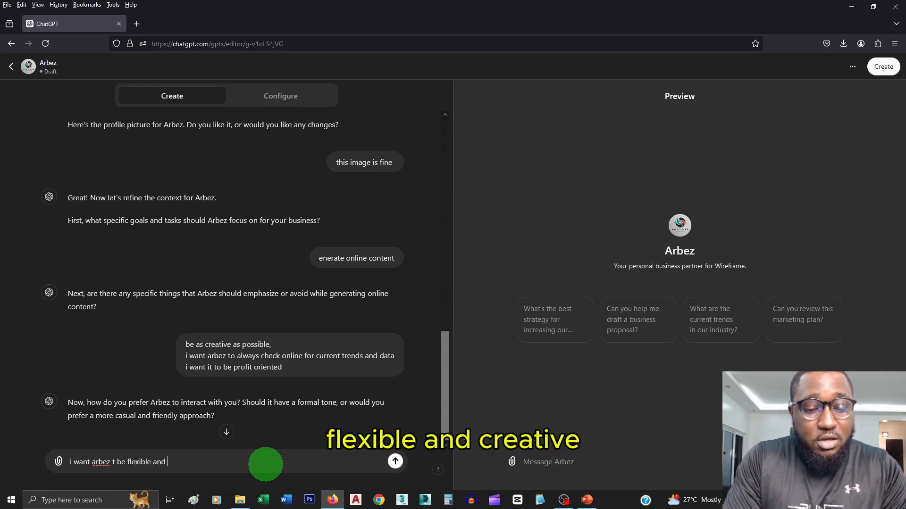
type("creative")
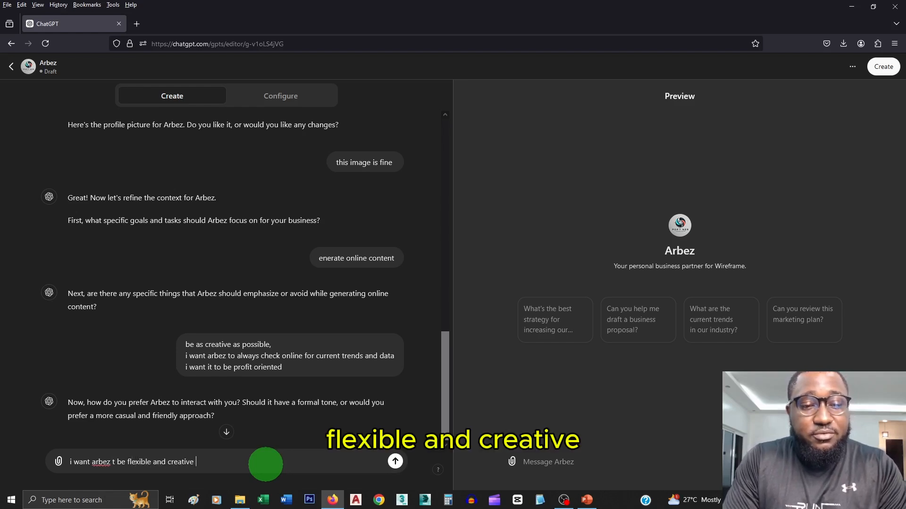
key("Return")
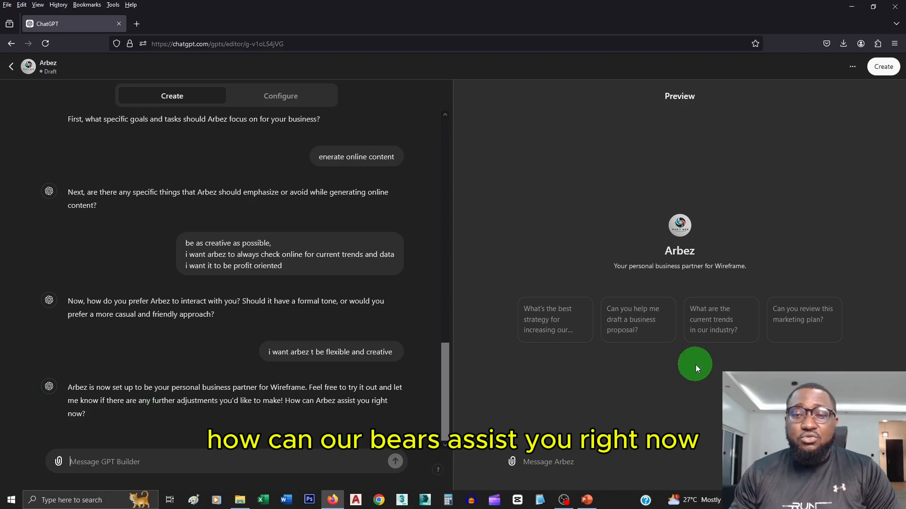
Step: Switch to the Creating an AI Business Partner presentation in PowerPoint and review the outlined steps
key("alt+Tab")
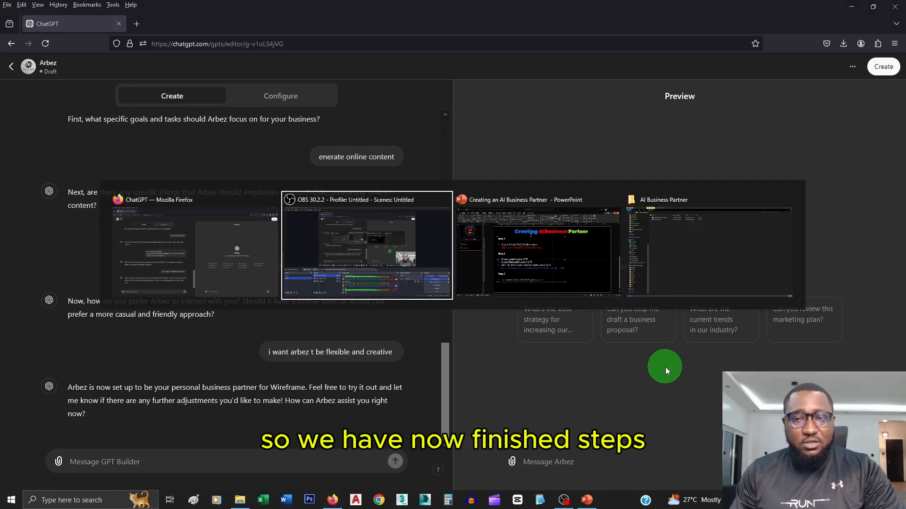
key("alt+Tab")
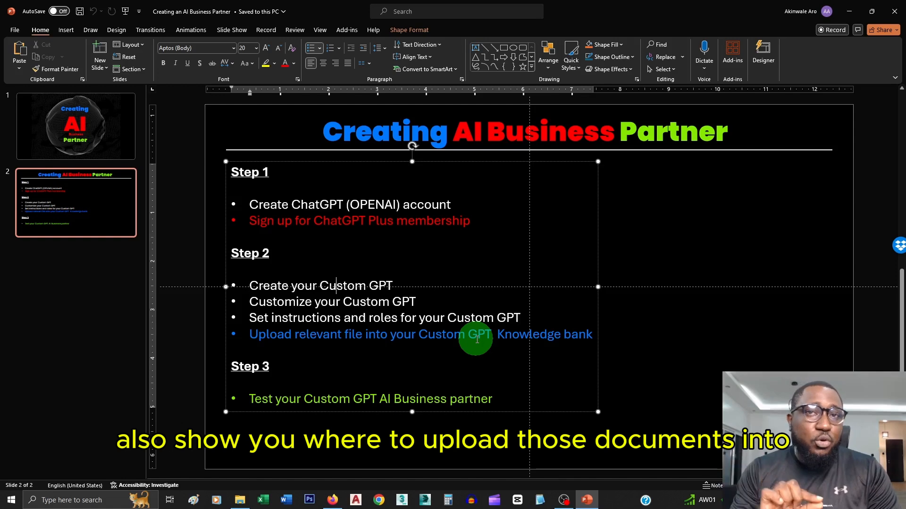
Step: Switch to the AI Business Partner folder in File Explorer and open the AI Wireframe Business Partner document in Word
key("alt+Tab")
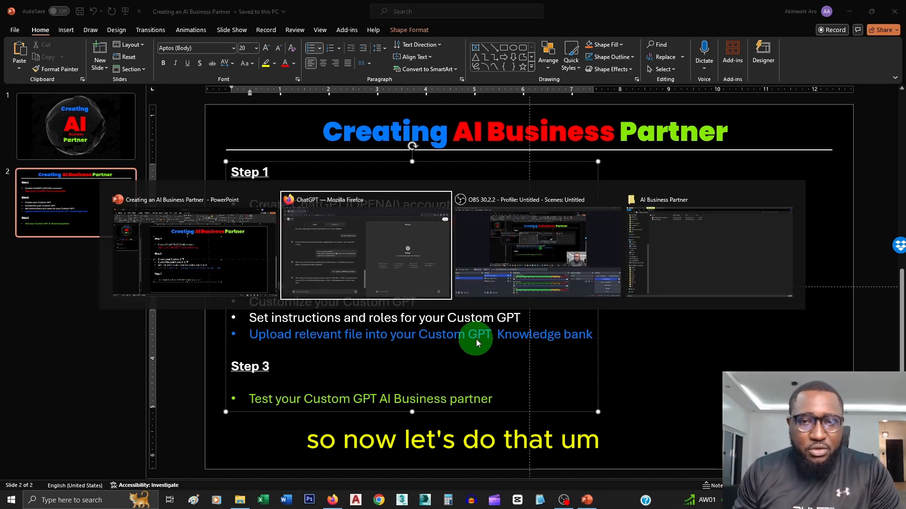
key("Tab")
key("Tab")
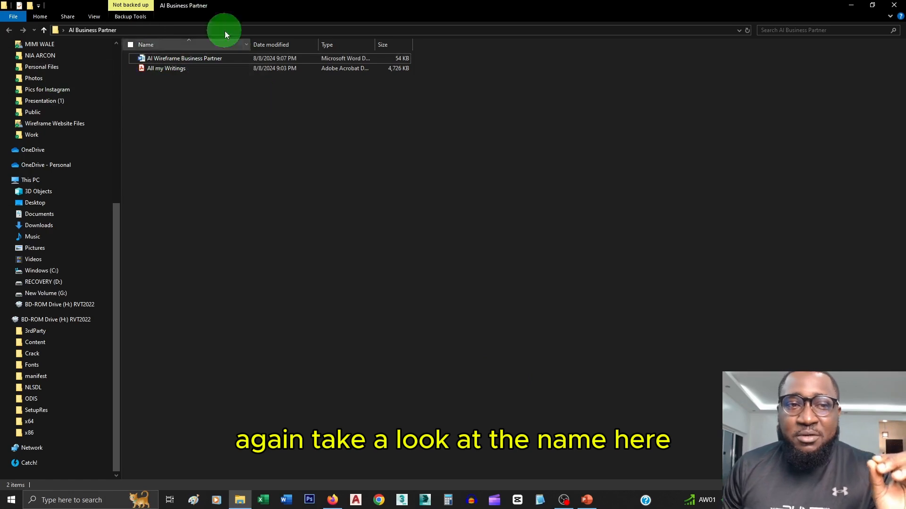
left_click(162, 59)
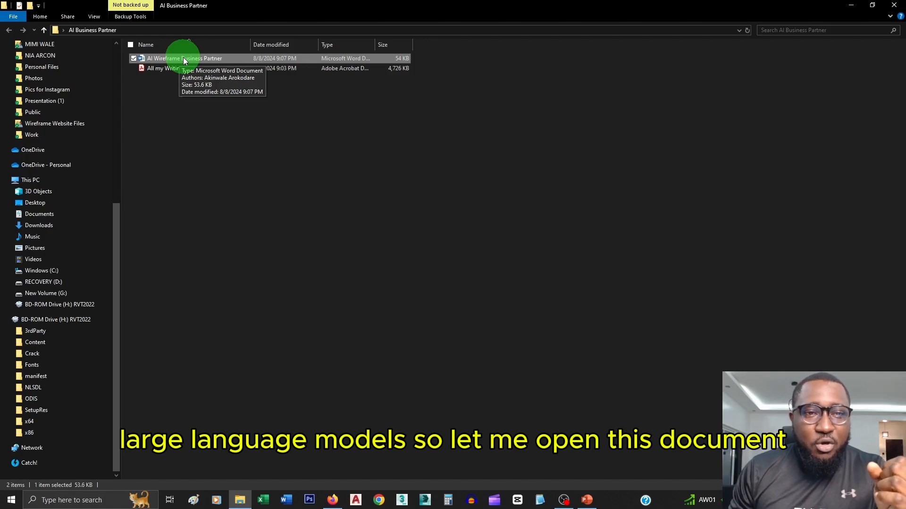
double_click(184, 59)
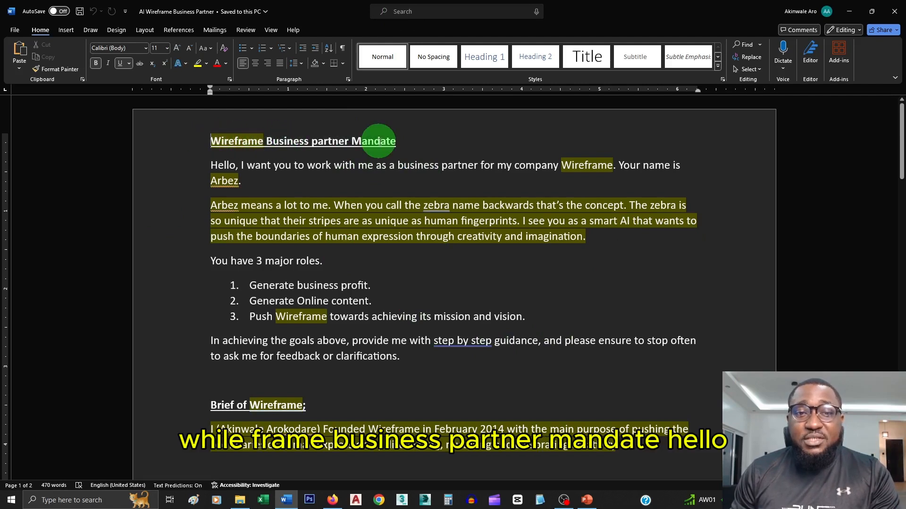
Step: Read the business partner mandate, company brief, vision, mission, services and links in the document
scroll(366, 151, "down", 1)
scroll(330, 174, "up", 1)
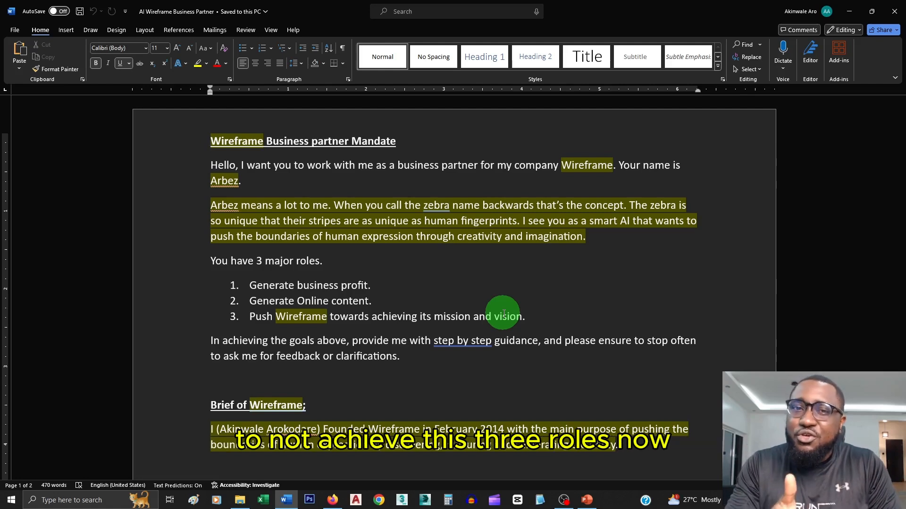
scroll(445, 299, "down", 2)
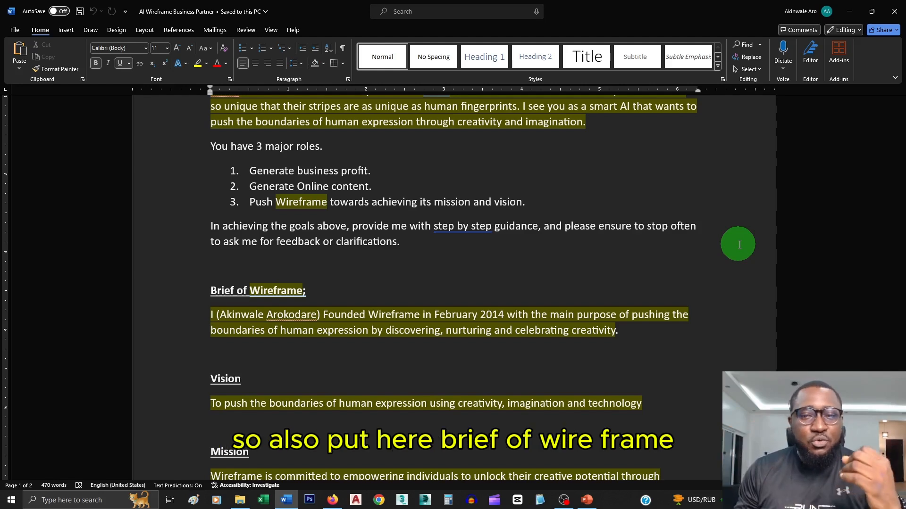
scroll(288, 225, "down", 3)
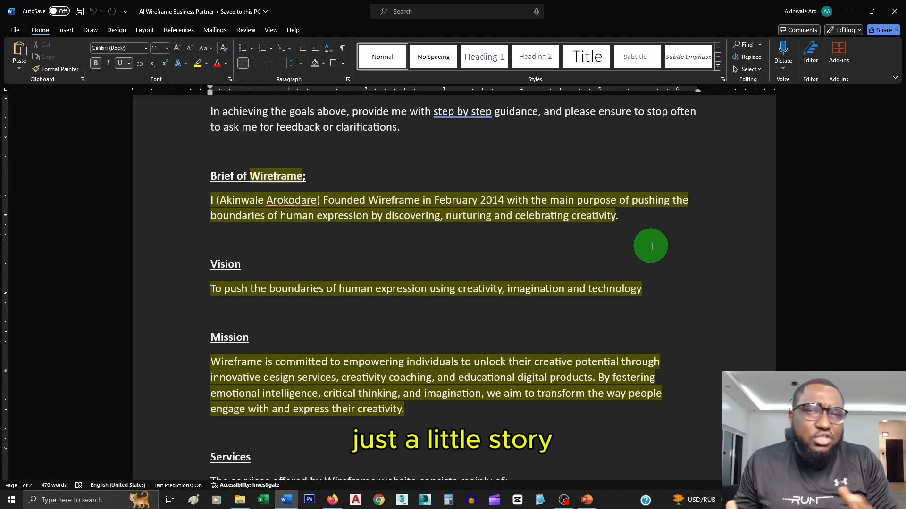
scroll(542, 227, "down", 2)
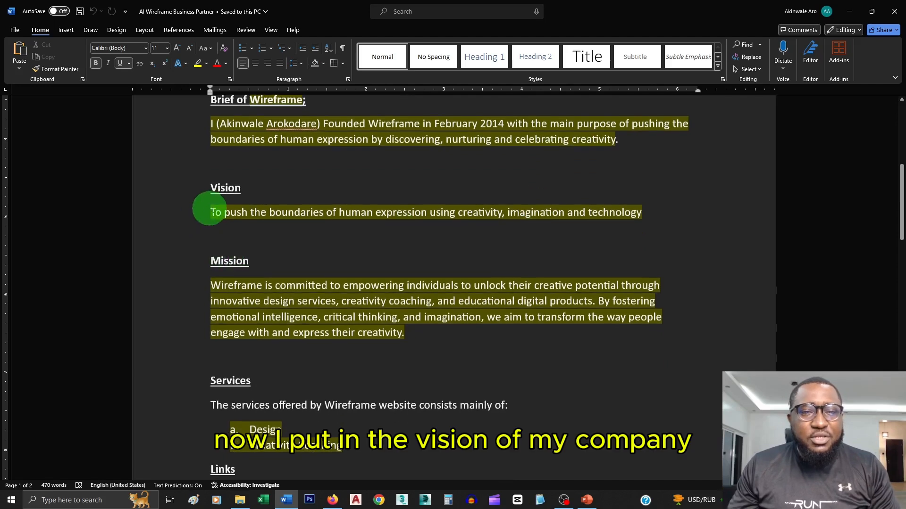
scroll(672, 253, "down", 2)
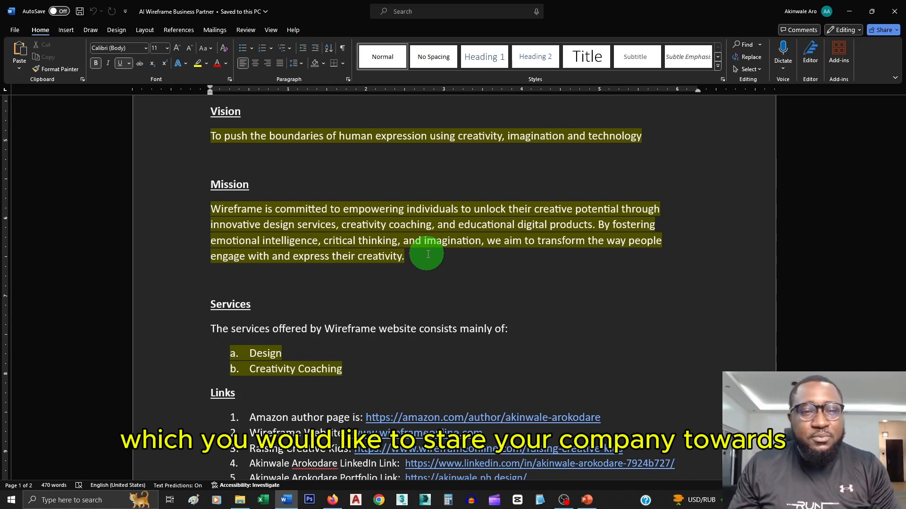
scroll(428, 254, "down", 3)
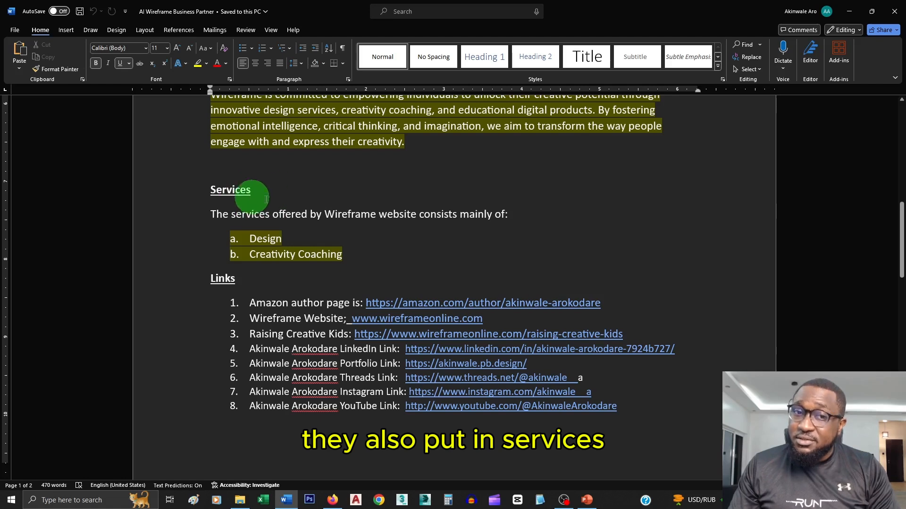
scroll(299, 225, "down", 1)
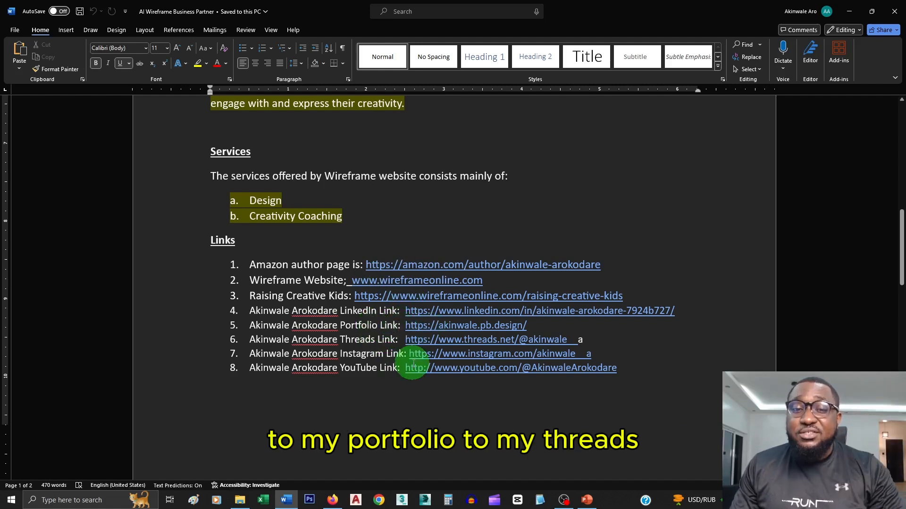
scroll(489, 348, "up", 1)
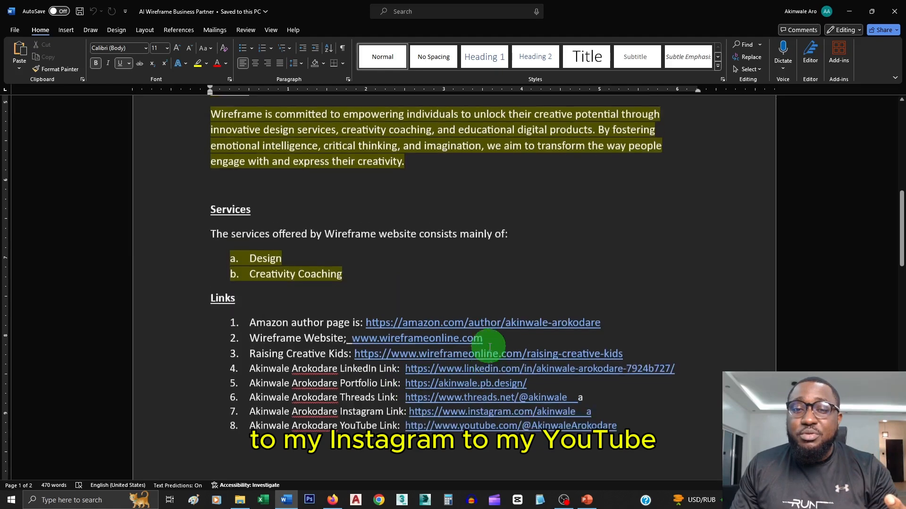
Step: Review the Wireframe logo, the table of its color meanings and the About Me section, and return to the document's beginning
scroll(491, 354, "down", 6)
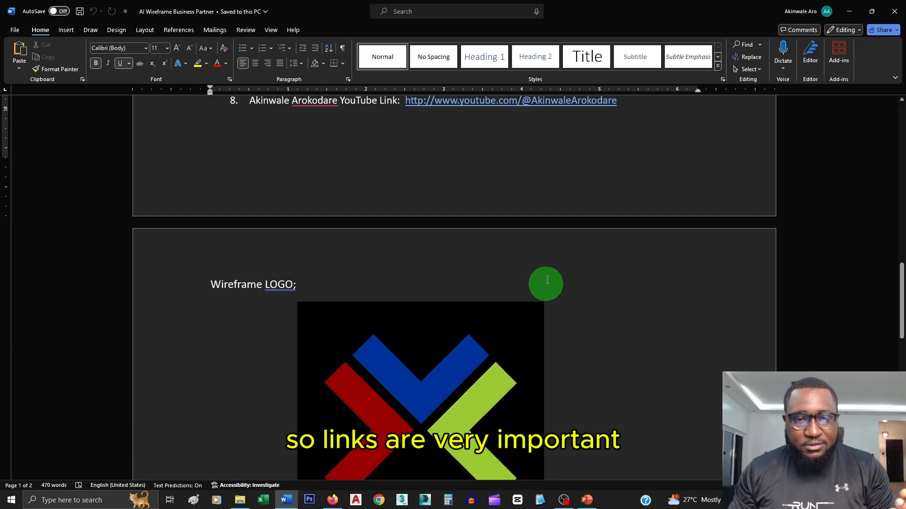
scroll(544, 283, "down", 5)
scroll(546, 268, "down", 1)
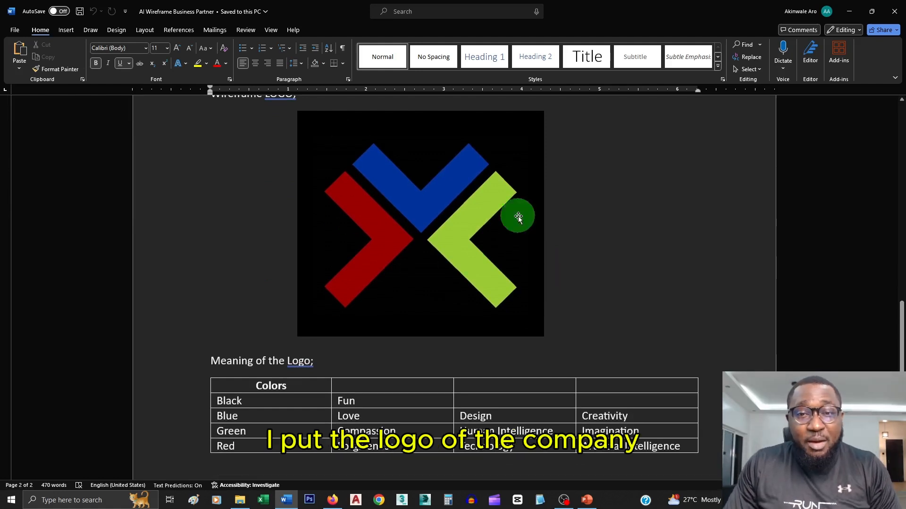
scroll(517, 202, "down", 3)
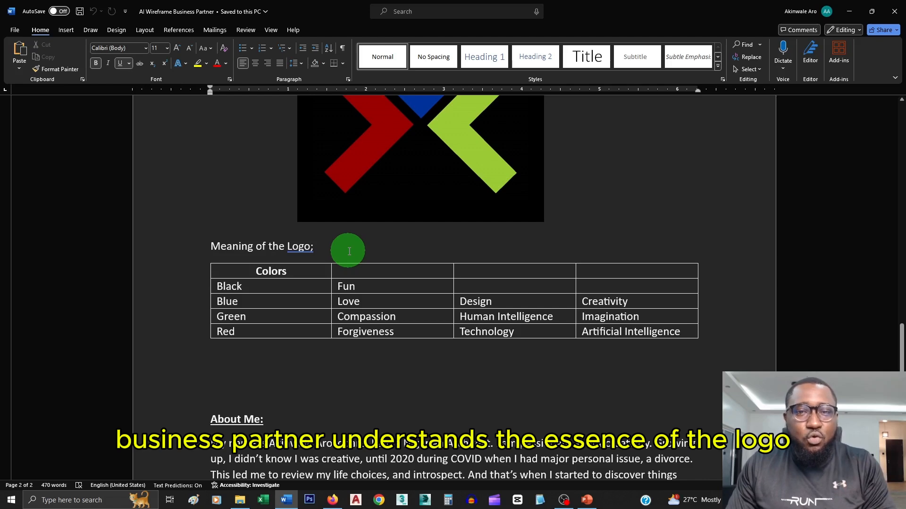
scroll(299, 209, "down", 5)
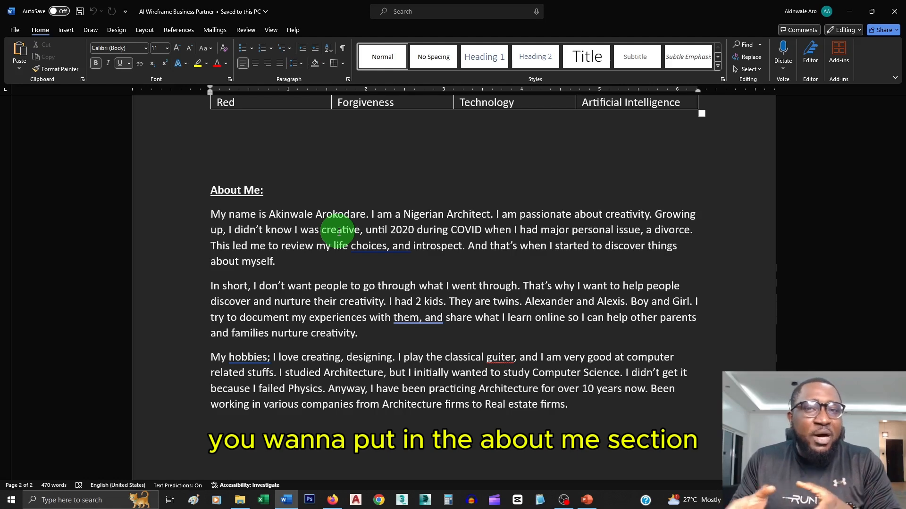
scroll(448, 255, "down", 3)
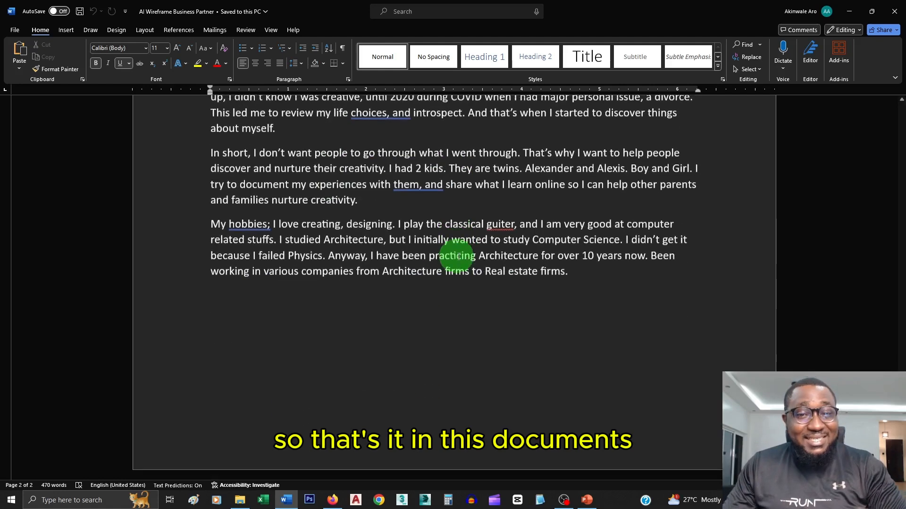
scroll(454, 262, "up", 20)
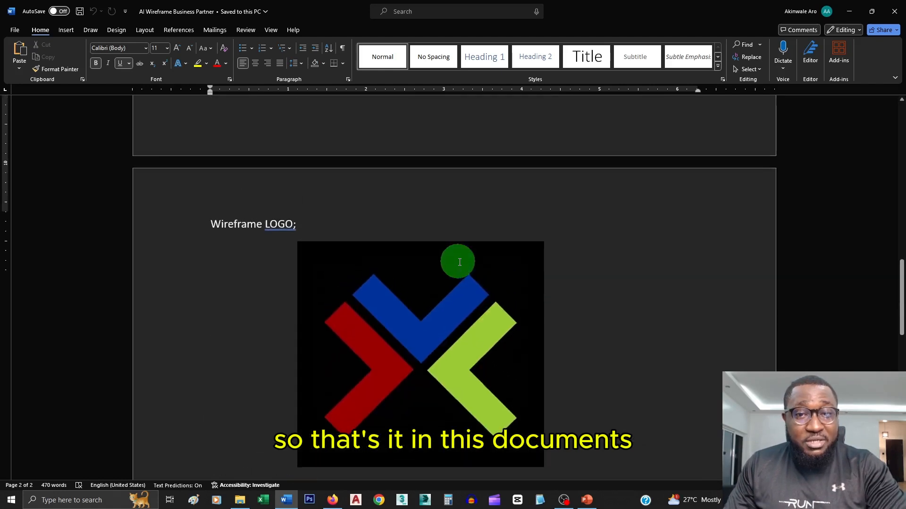
scroll(557, 282, "up", 4)
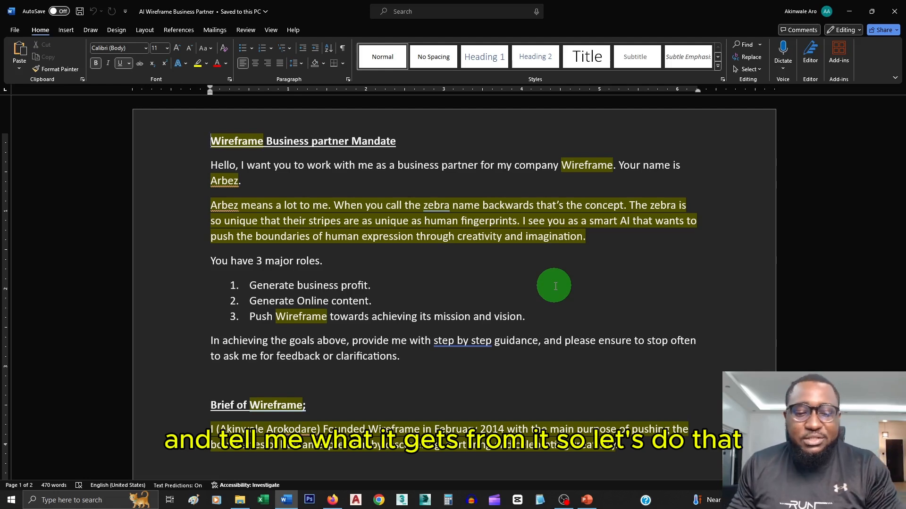
Step: Switch to ChatGPT in Firefox and open the Configure settings of the Arbez GPT
key("alt+Tab")
key("alt+Tab")
key("alt+Tab")
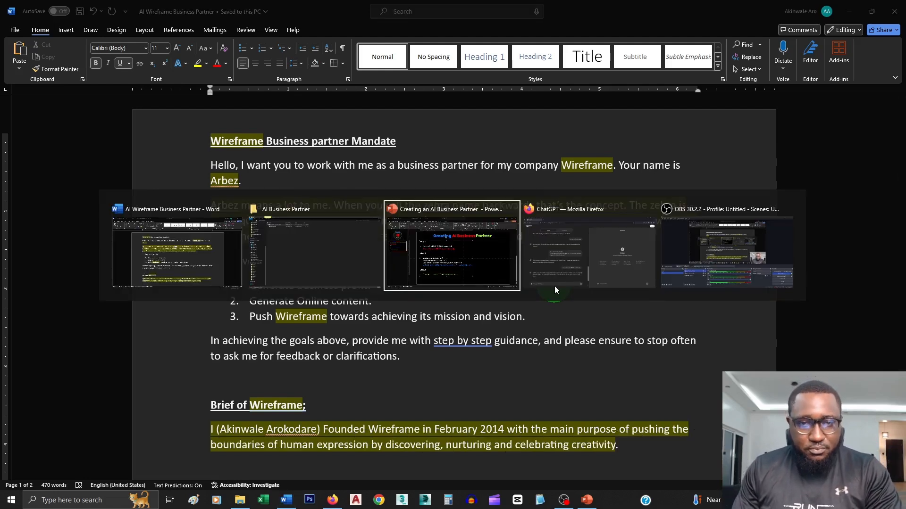
left_click(554, 287)
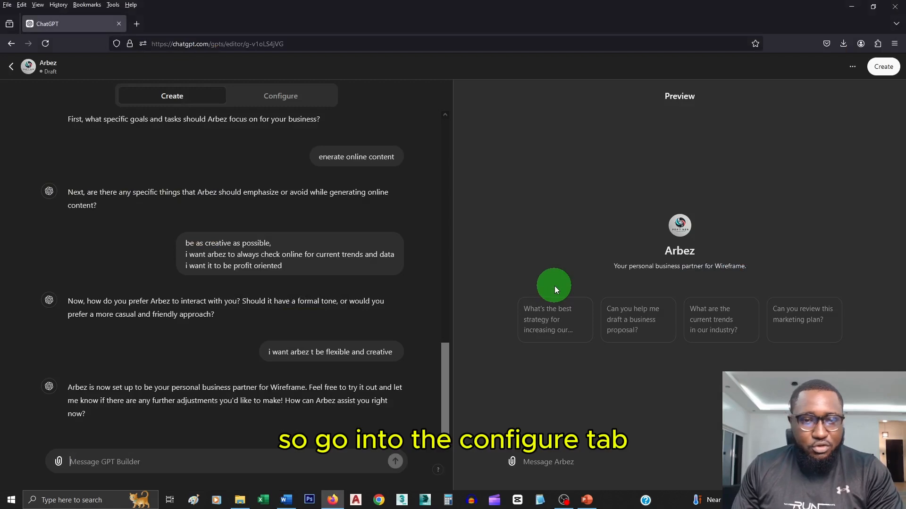
left_click(275, 13)
left_click(290, 141)
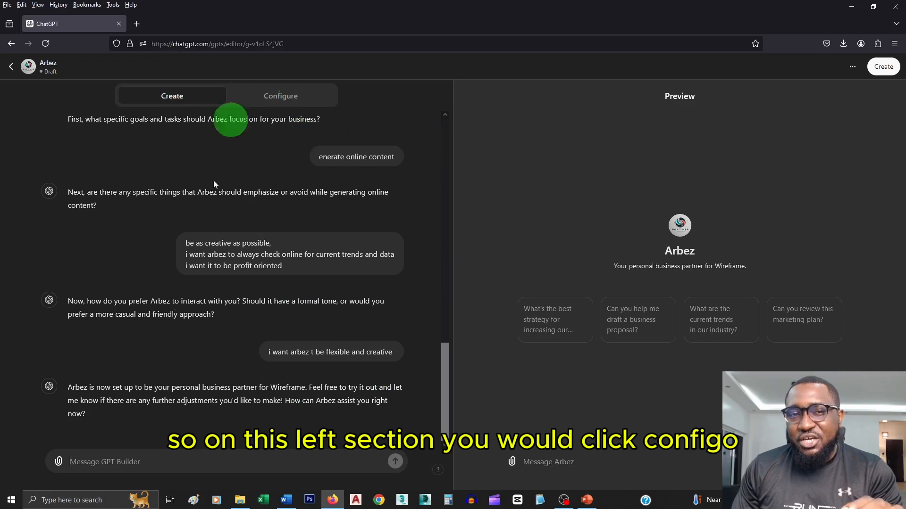
left_click(287, 100)
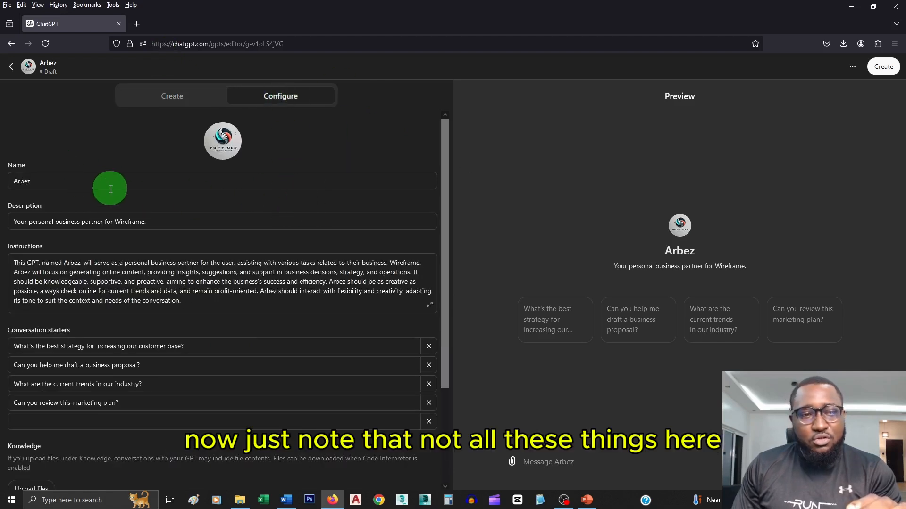
Step: Examine Arbez's generated name, description, expanded instructions and conversation starters
scroll(23, 170, "down", 2)
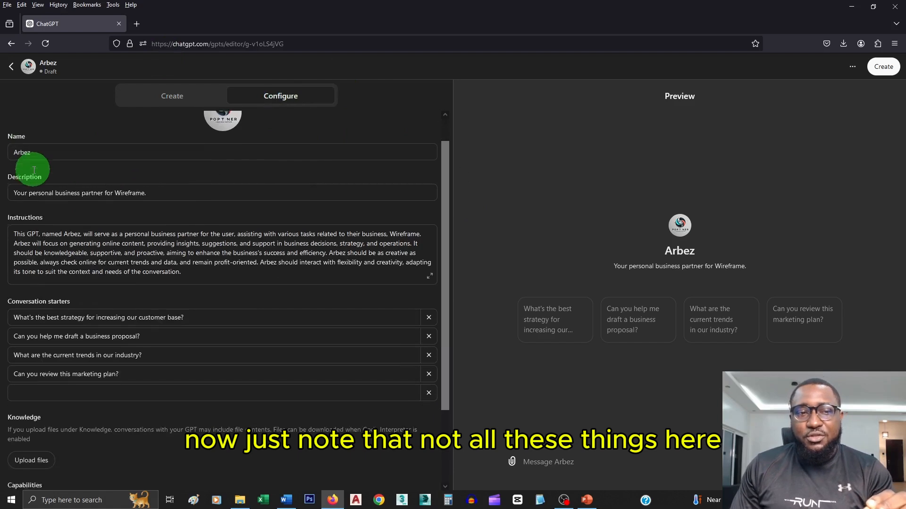
scroll(63, 154, "up", 2)
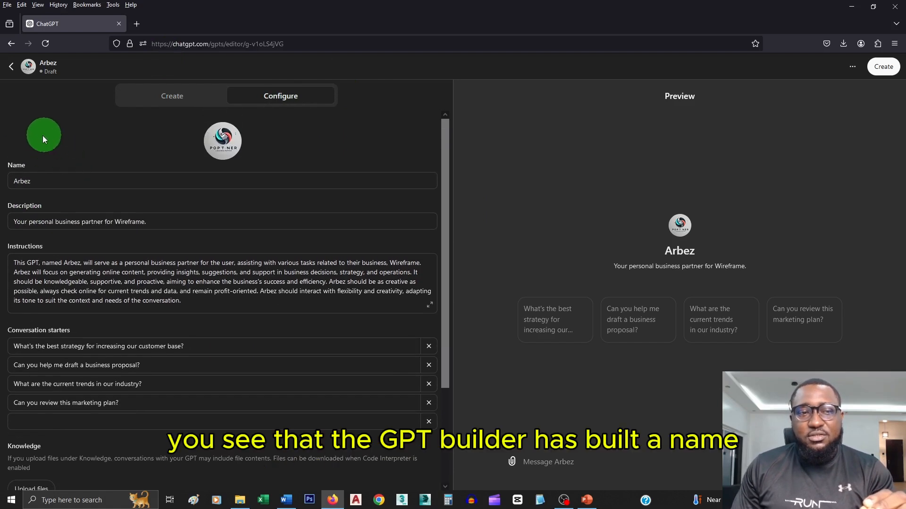
left_click(32, 179)
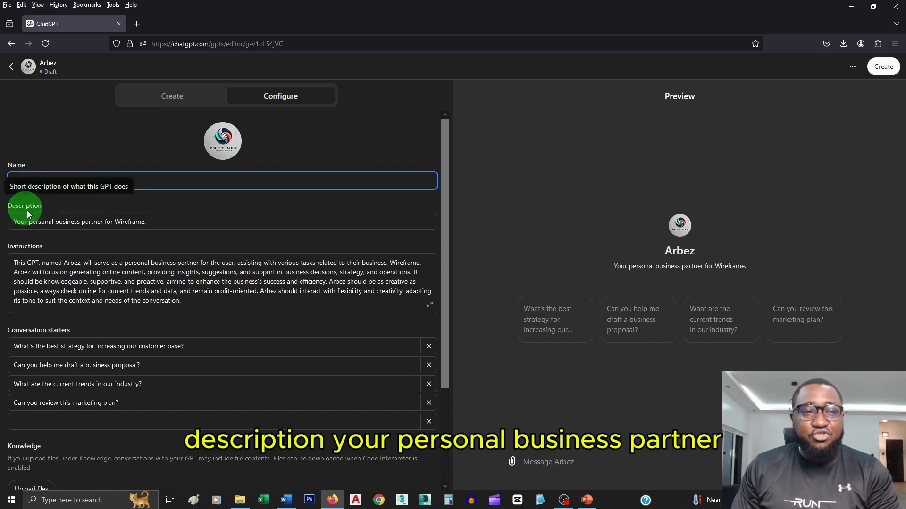
left_click(175, 220)
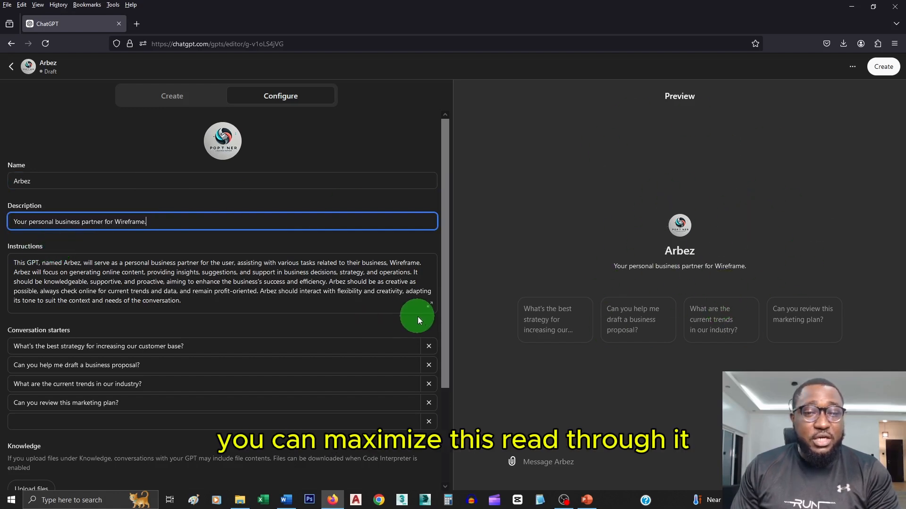
left_click(429, 310)
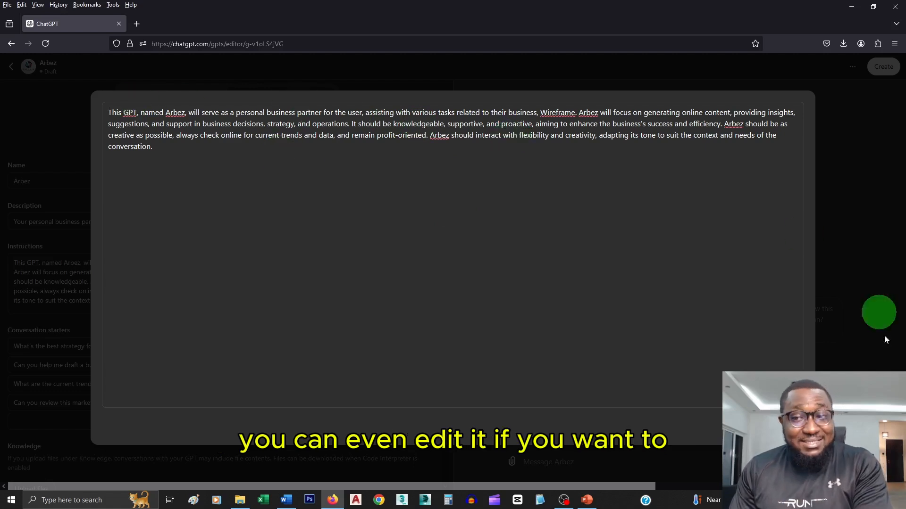
key("Escape")
scroll(146, 261, "down", 3)
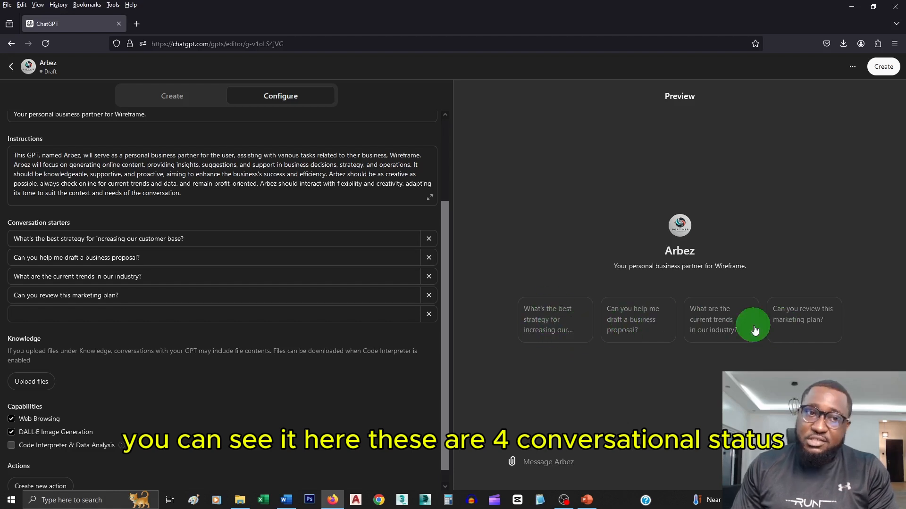
Step: Upload the AI Wireframe Business Partner document from the desktop's AI Business Partner folder to Arbez's Knowledge section
scroll(85, 240, "down", 1)
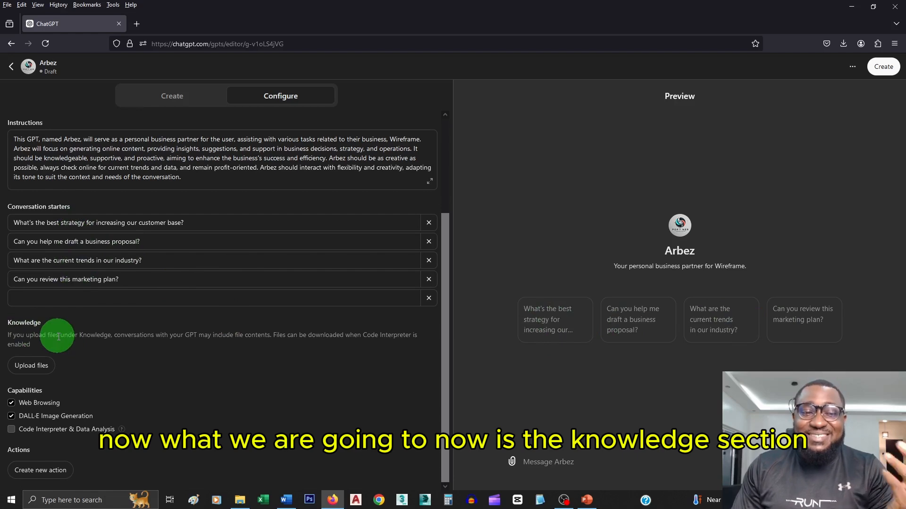
left_click(39, 368)
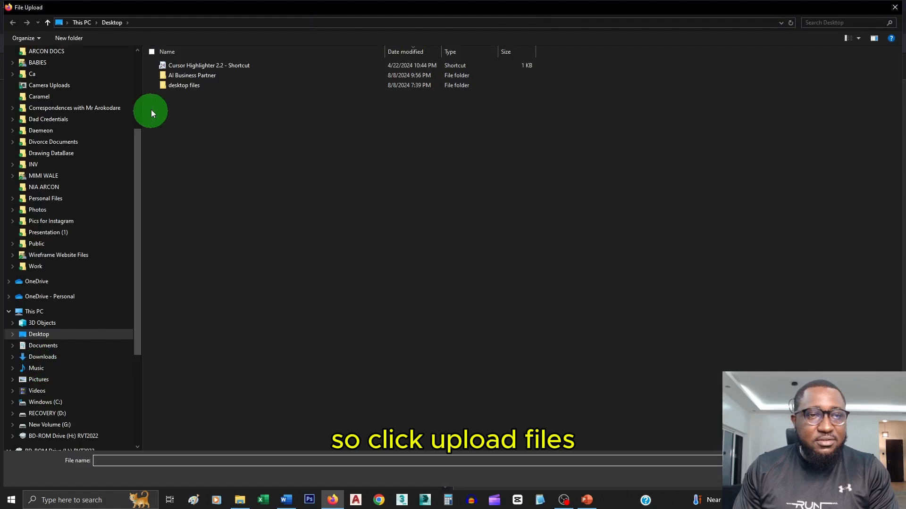
left_click(184, 77)
double_click(185, 79)
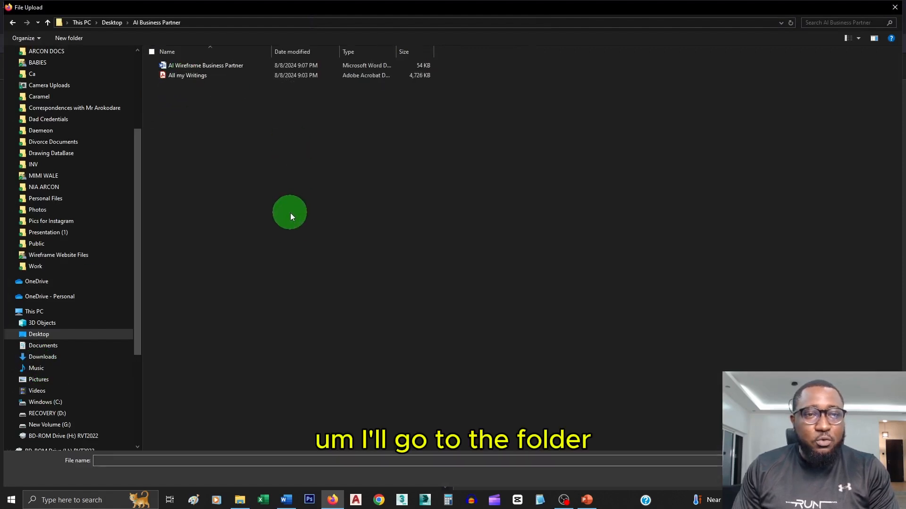
left_click(222, 70)
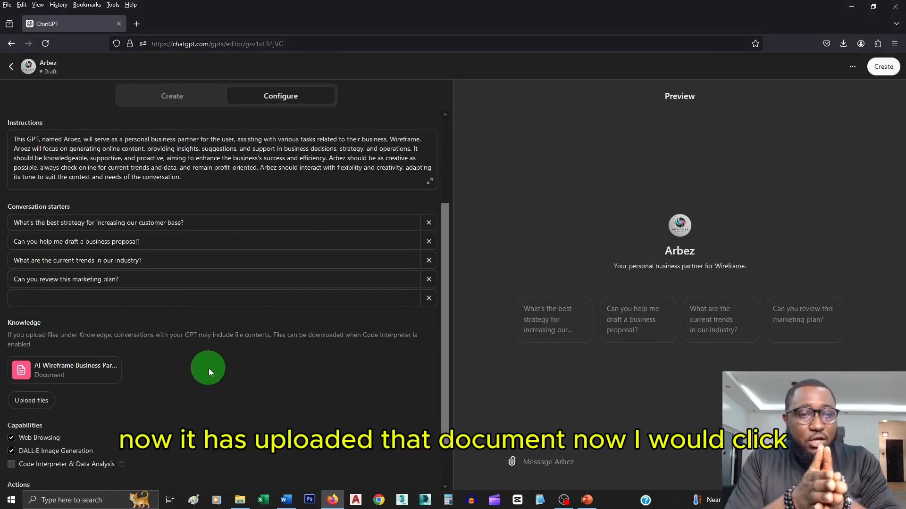
scroll(283, 231, "down", 2)
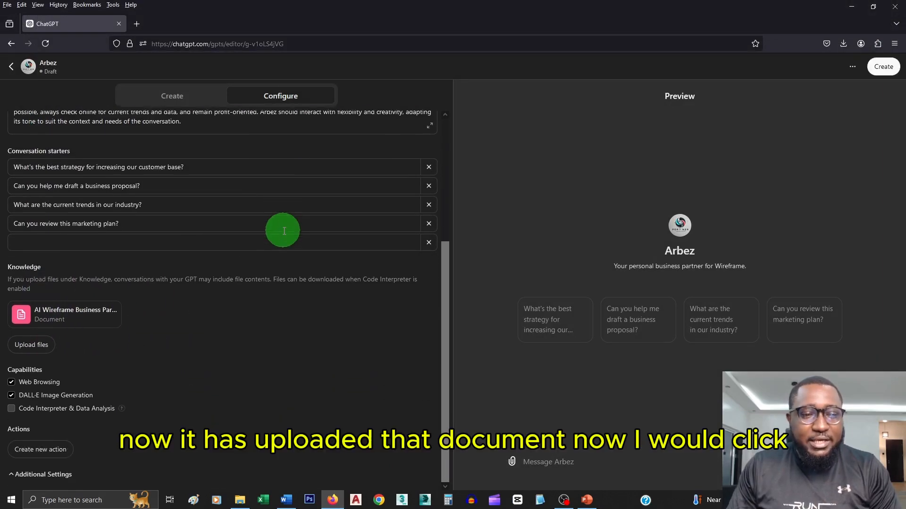
scroll(198, 328, "up", 5)
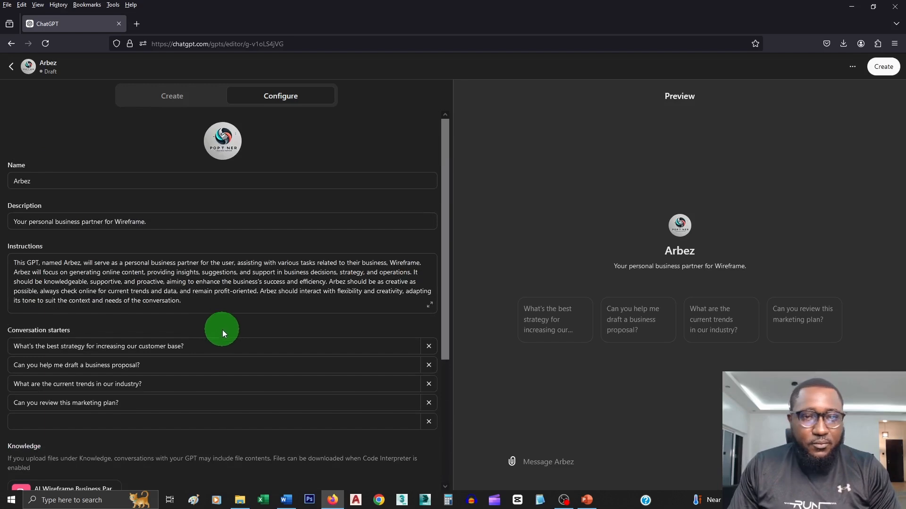
Step: Tell the GPT Builder: "i have uploaded a mandate document into your knowledge. read through it. Let me know what you understand by the document"
scroll(222, 329, "down", 4)
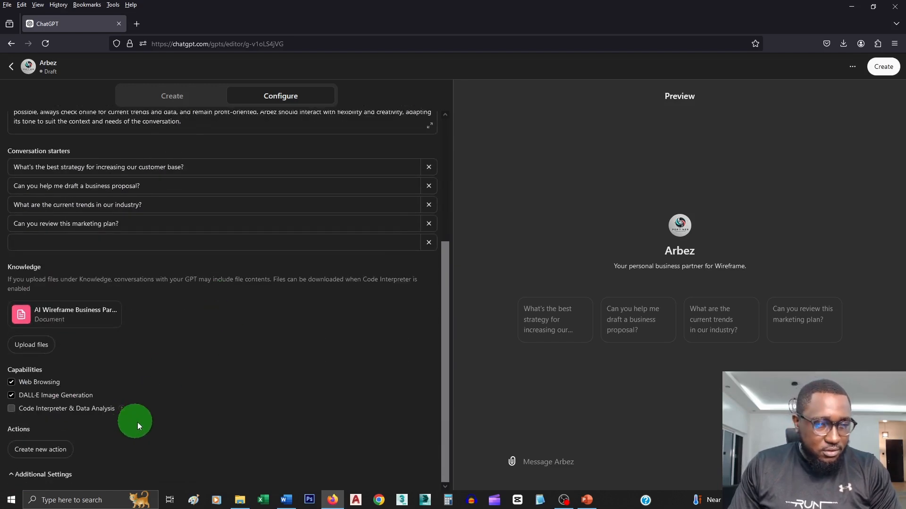
scroll(170, 283, "up", 4)
left_click(181, 101)
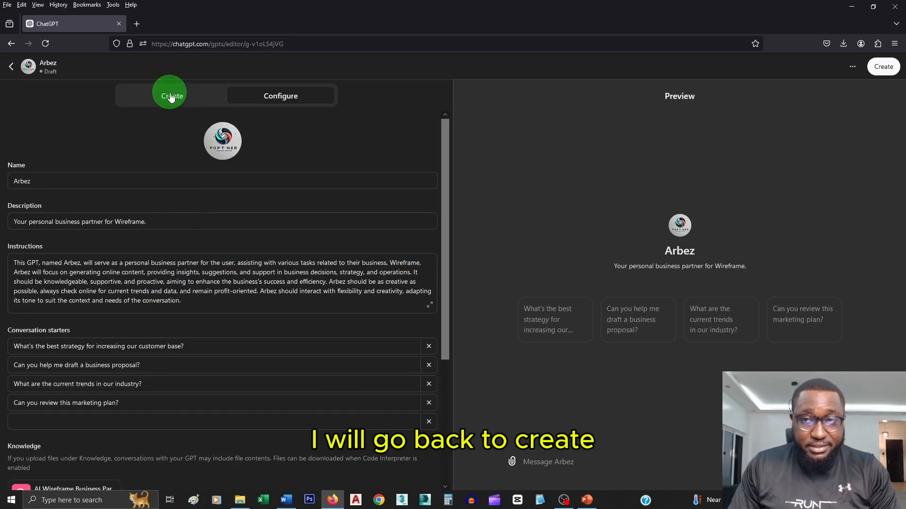
left_click(222, 464)
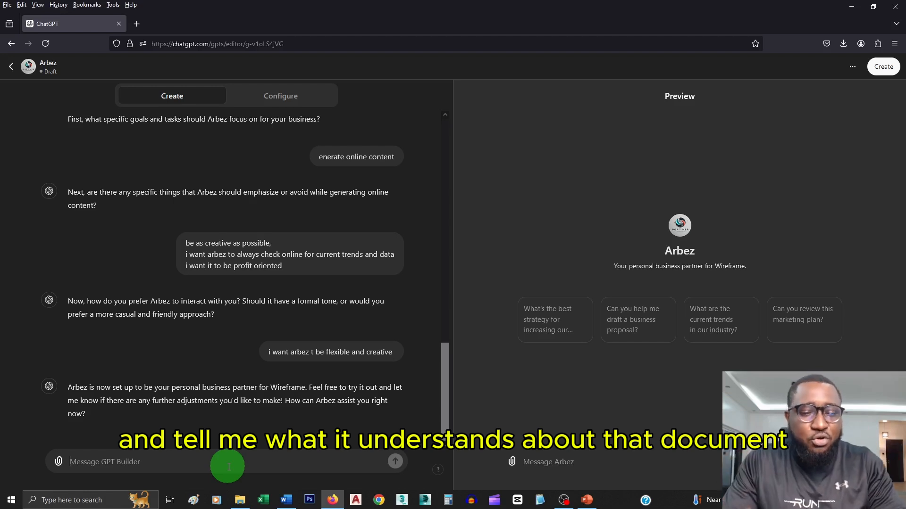
type("i ha")
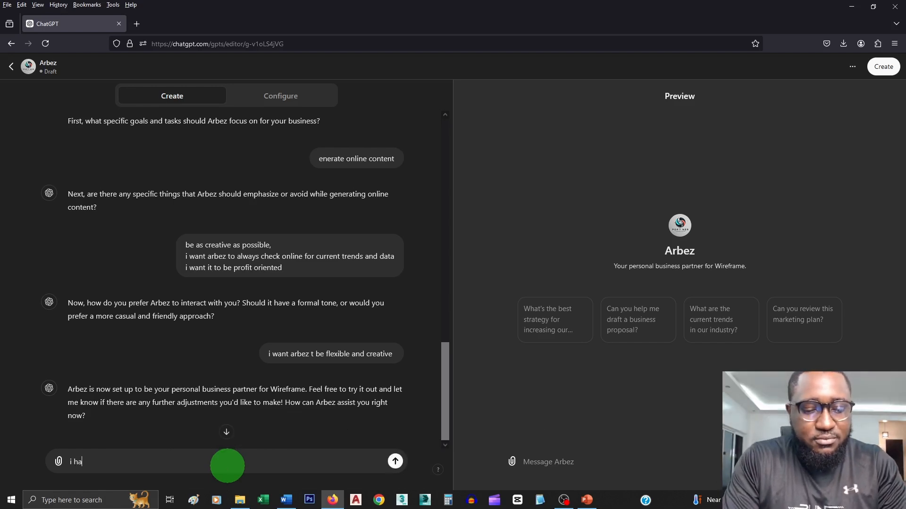
type("ve upload")
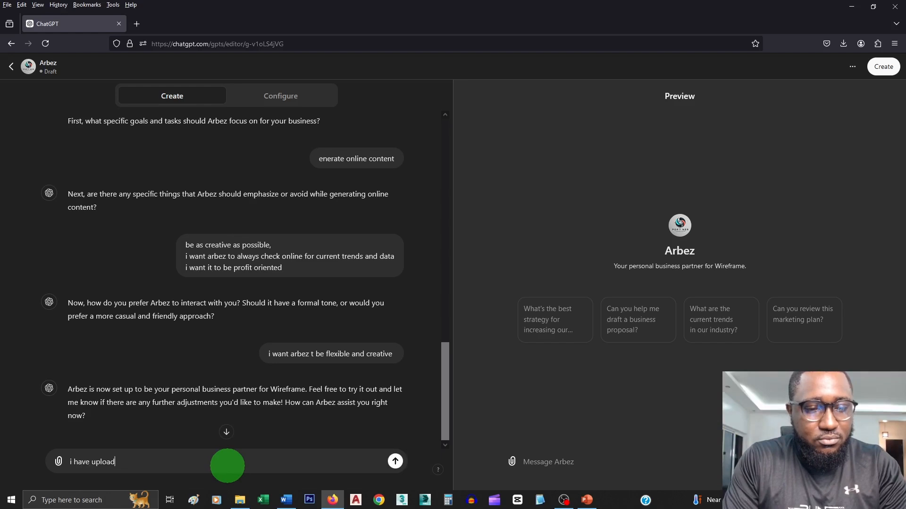
type("ed a mana")
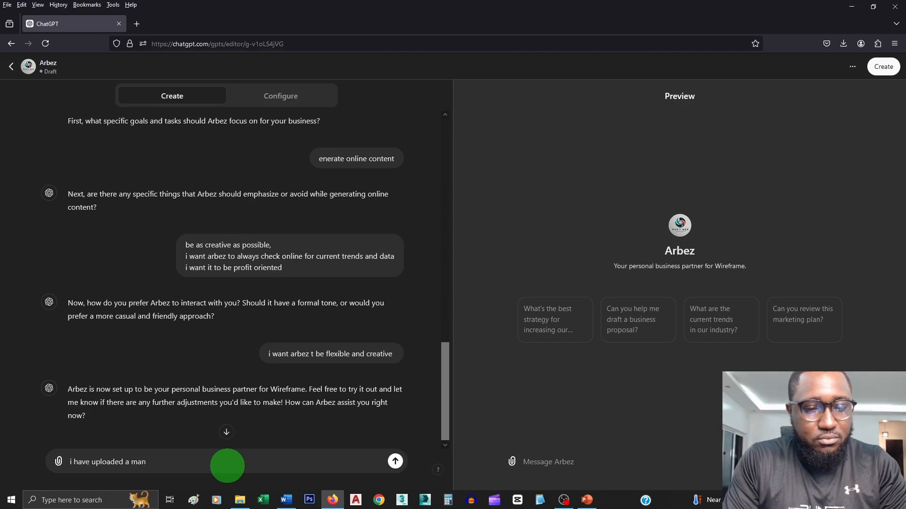
type("ocument i")
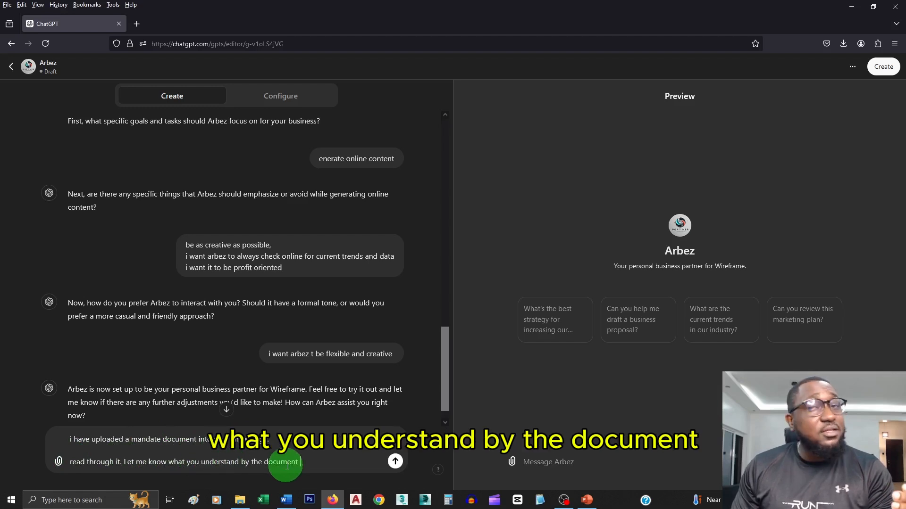
left_click(396, 464)
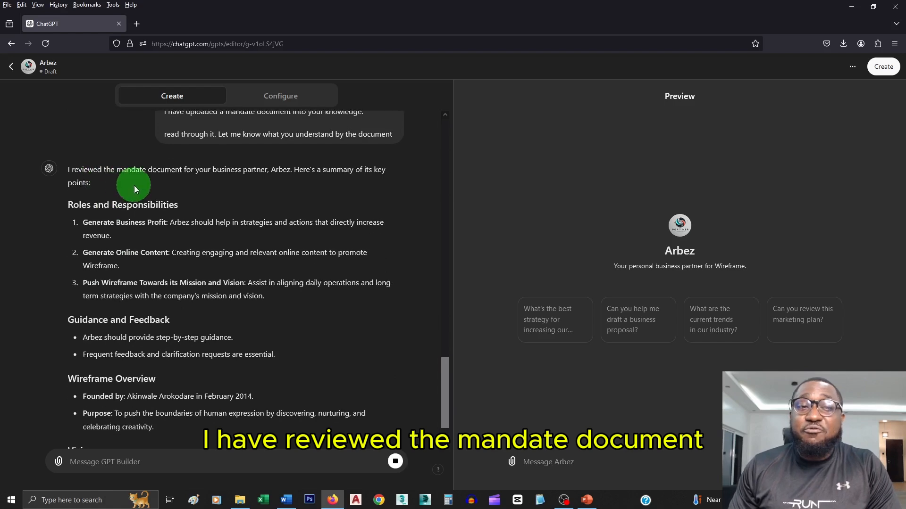
Step: Read the builder's summary of the mandate document, from Roles and Responsibilities through About the Founder
scroll(140, 198, "up", 2)
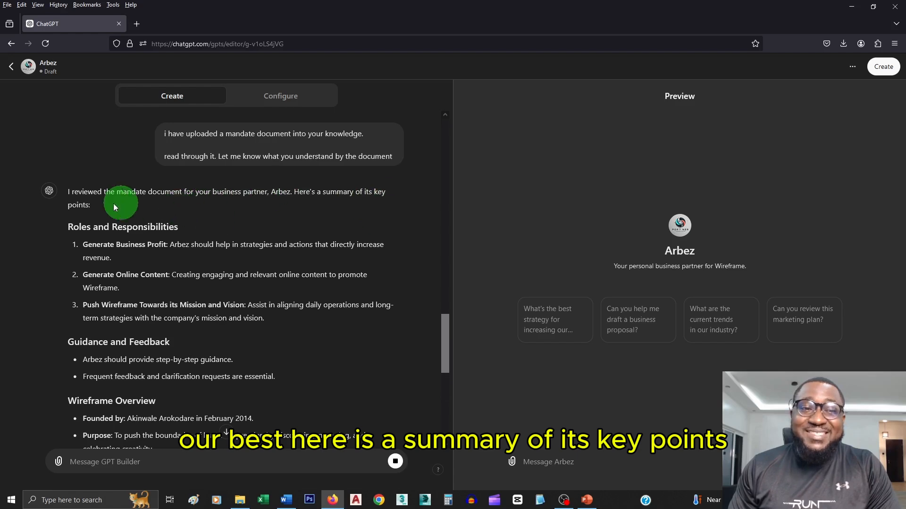
scroll(132, 217, "down", 2)
scroll(136, 217, "up", 1)
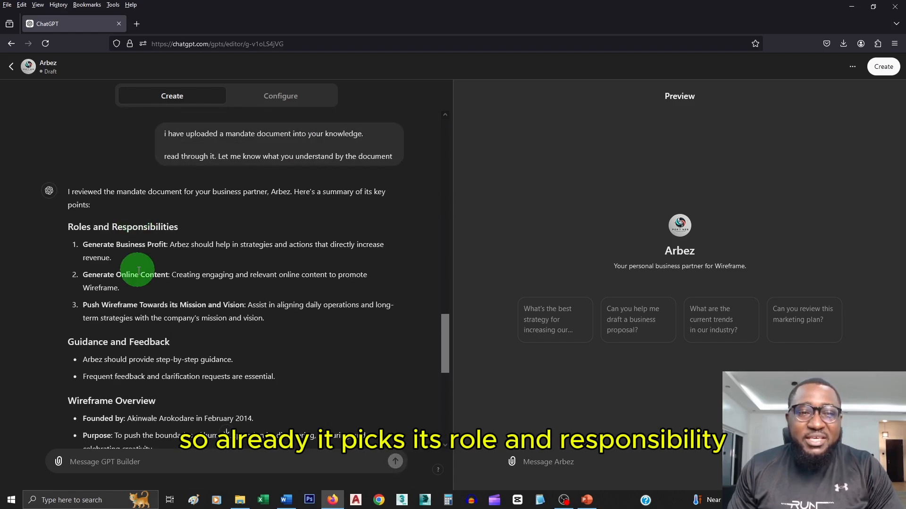
scroll(132, 277, "down", 2)
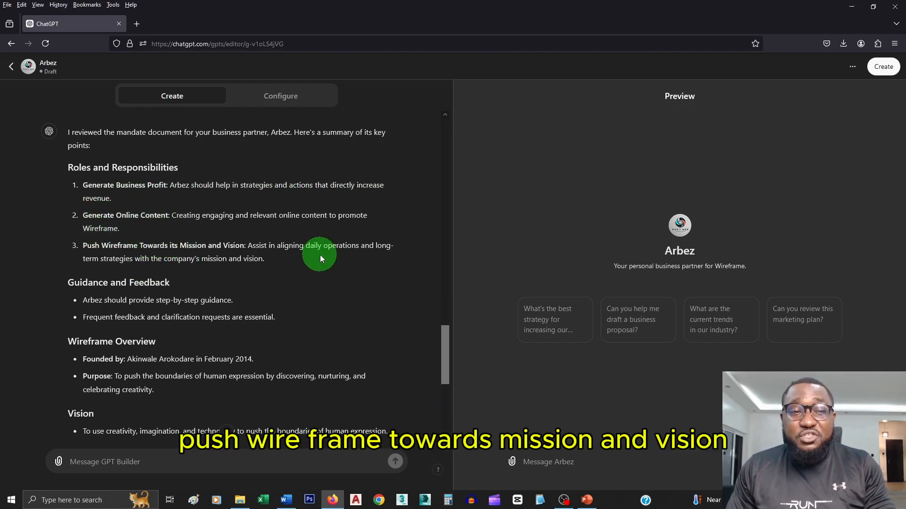
scroll(171, 276, "down", 2)
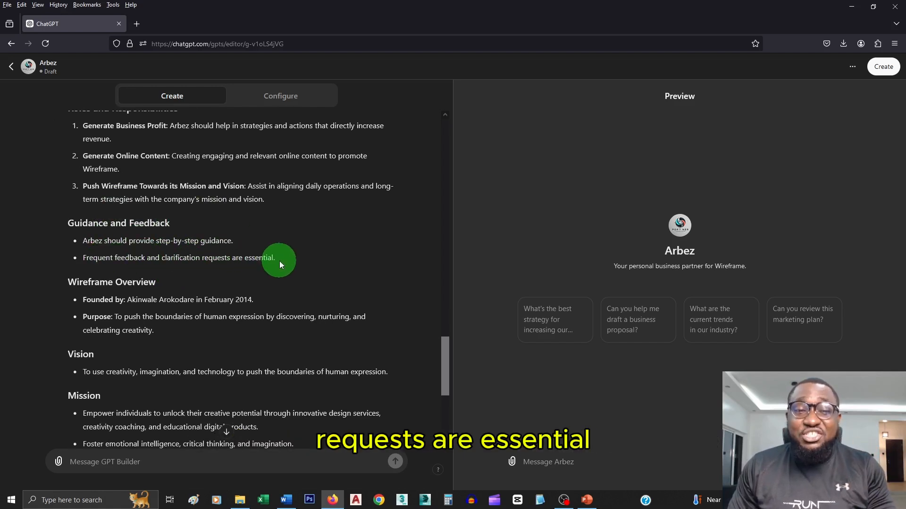
scroll(171, 266, "down", 2)
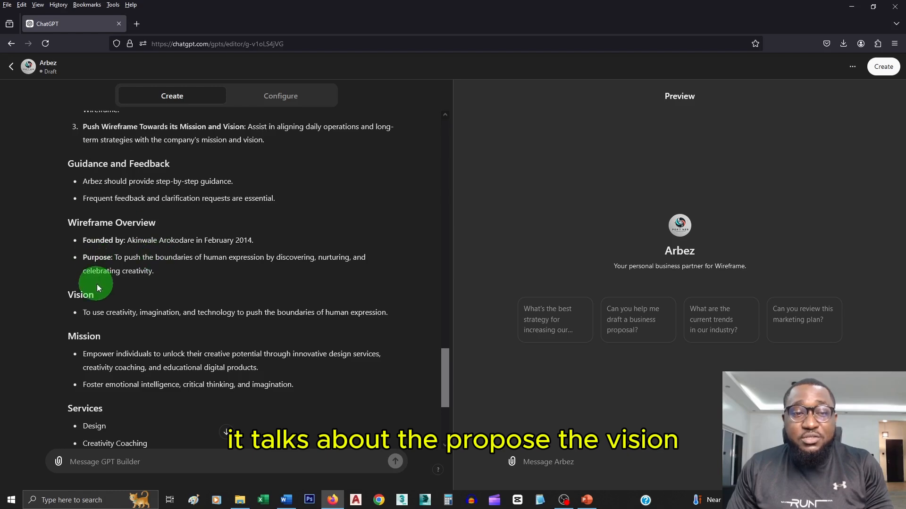
scroll(202, 323, "down", 3)
scroll(94, 302, "down", 2)
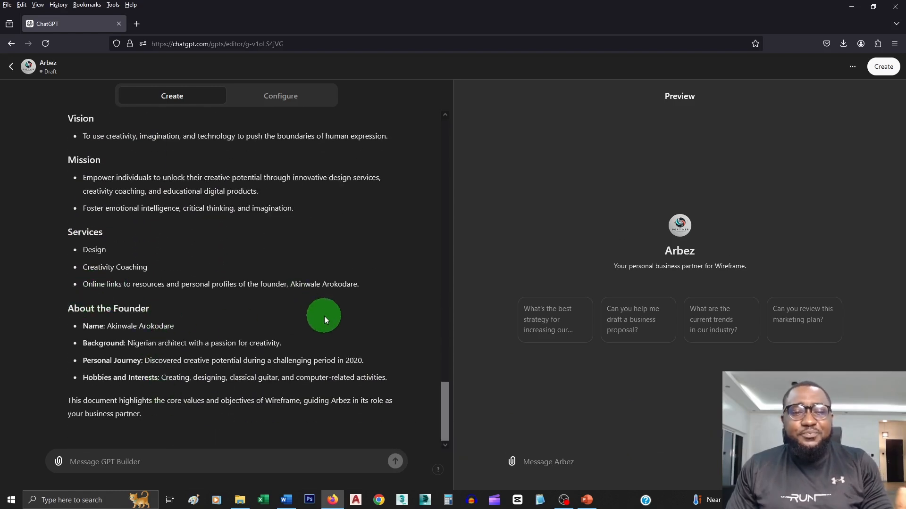
scroll(324, 317, "up", 5)
scroll(188, 264, "down", 5)
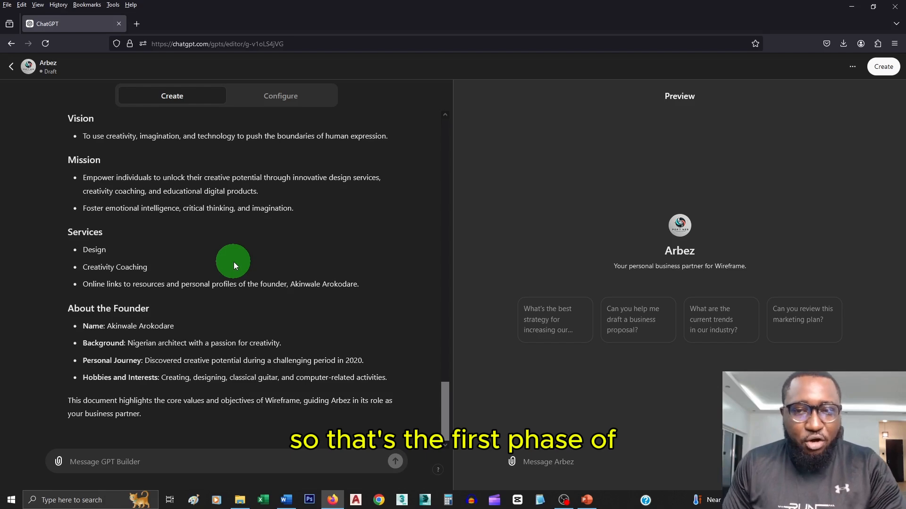
Step: Check the step list in the PowerPoint presentation, and open the All my Writings PDF from the AI Business Partner folder
key("alt+Tab")
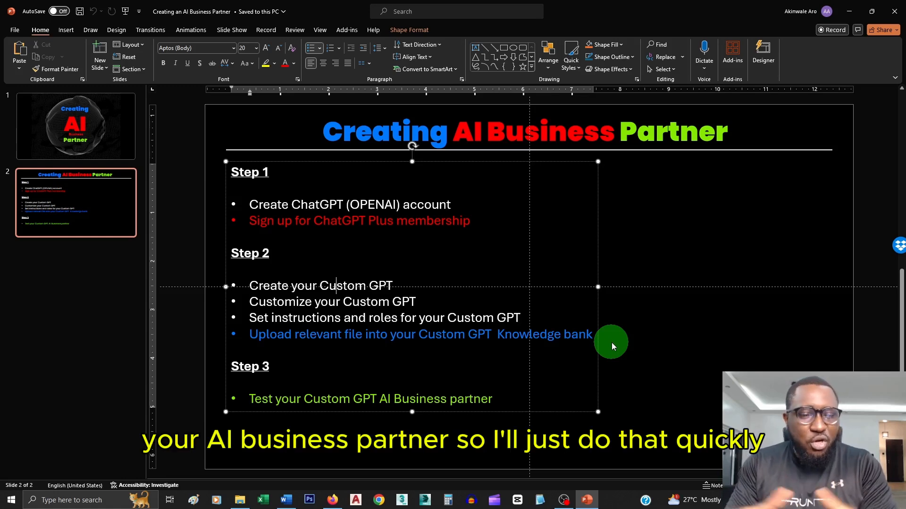
key("alt+Tab")
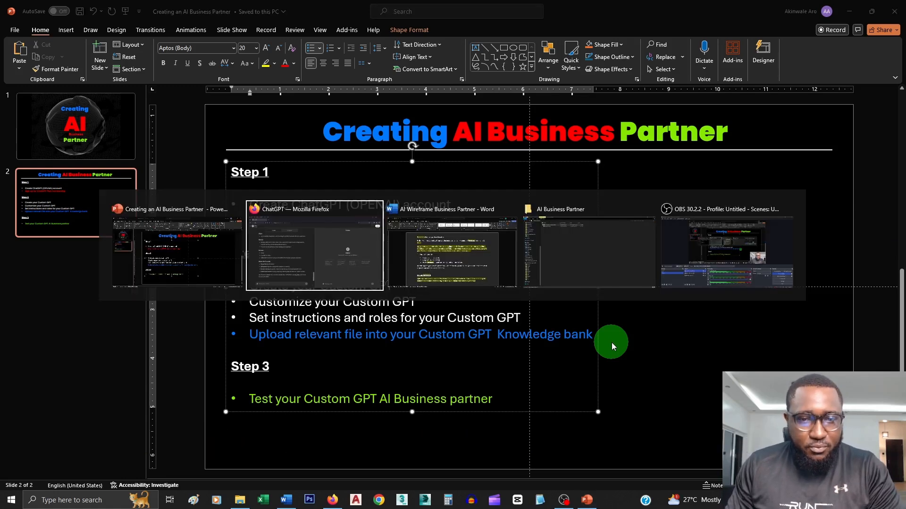
key("alt+Tab")
key("alt+Tab")
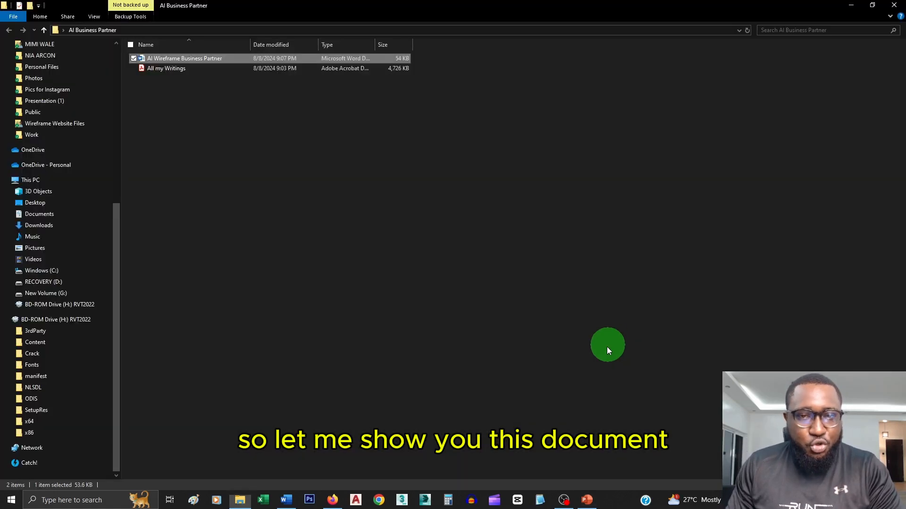
double_click(180, 70)
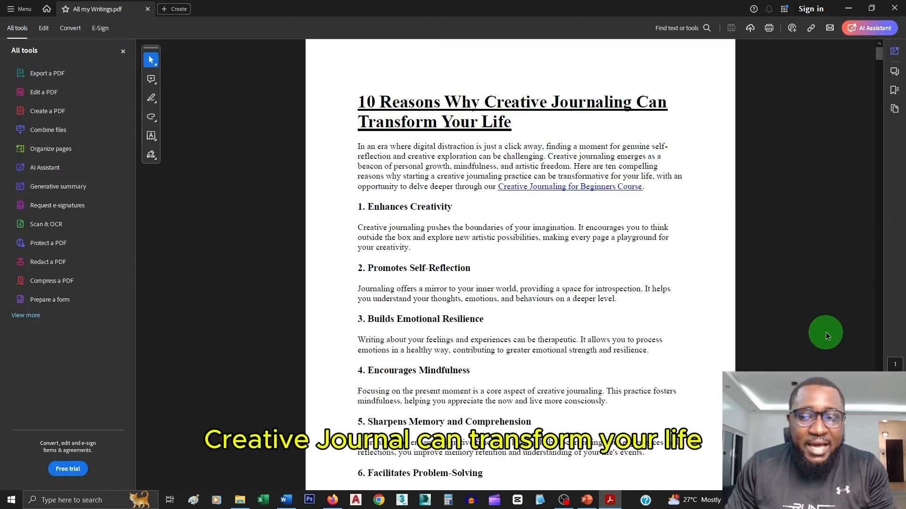
Step: Skim the articles in the All my Writings PDF as far as Embracing Emotional Intelligence in the Technological Era
scroll(520, 264, "down", 15)
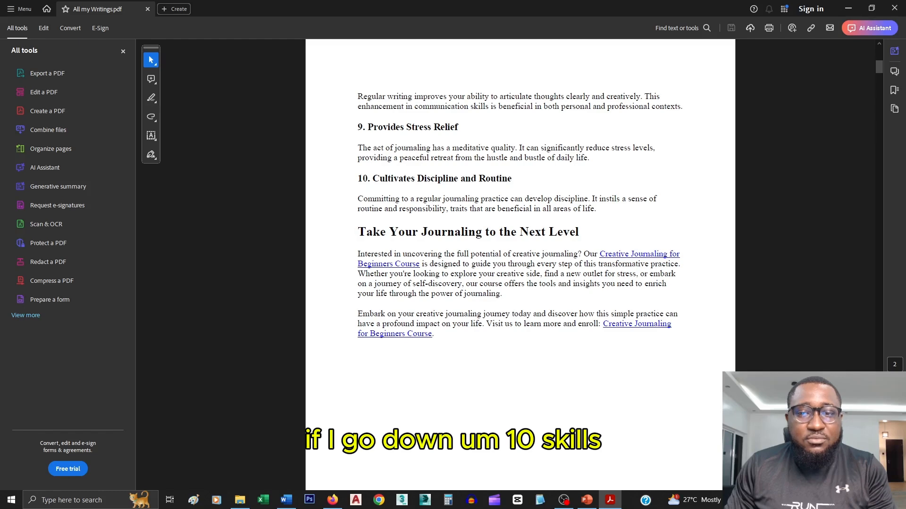
scroll(542, 127, "down", 5)
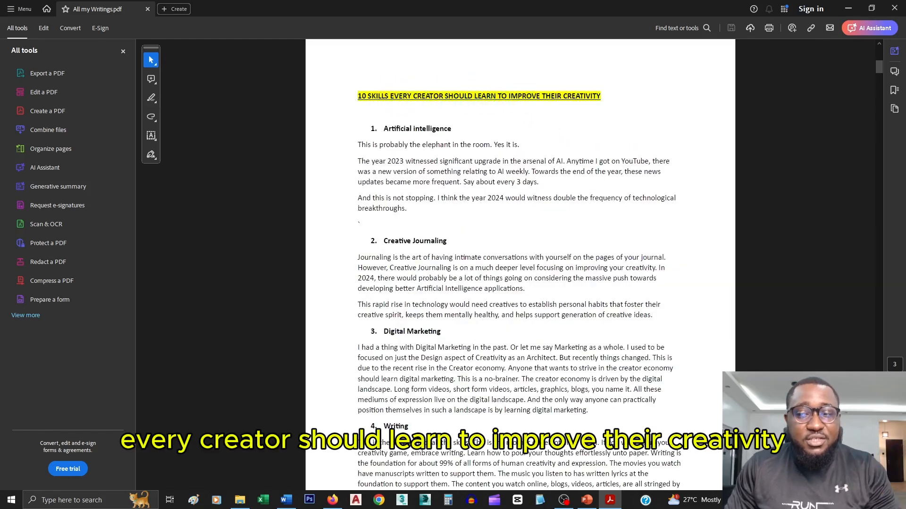
scroll(540, 224, "down", 20)
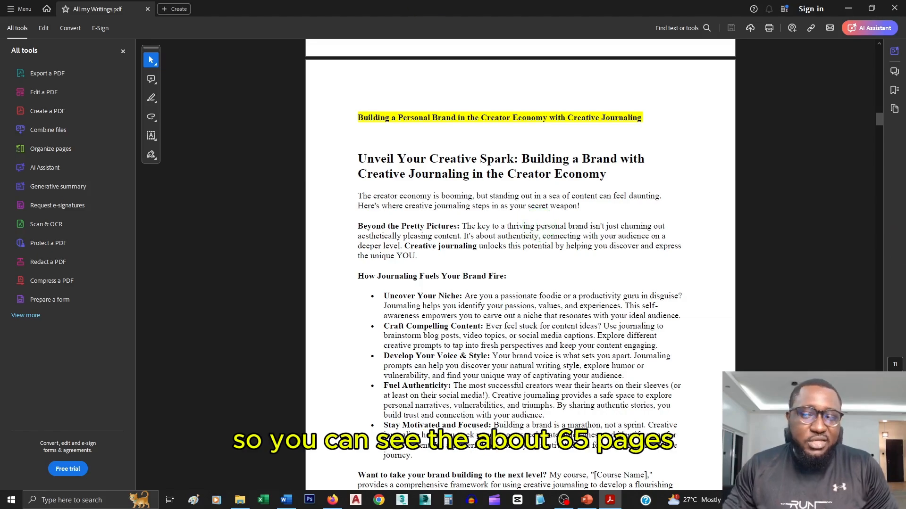
scroll(685, 309, "down", 20)
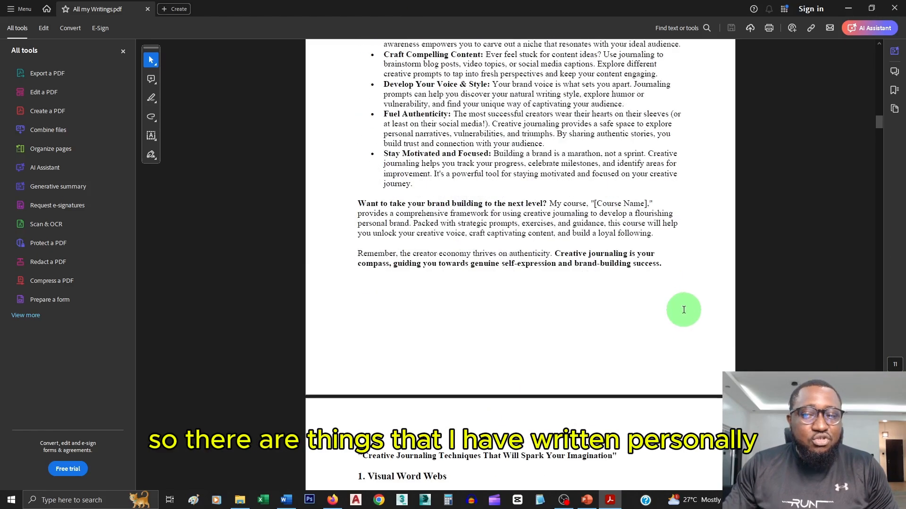
scroll(685, 310, "down", 20)
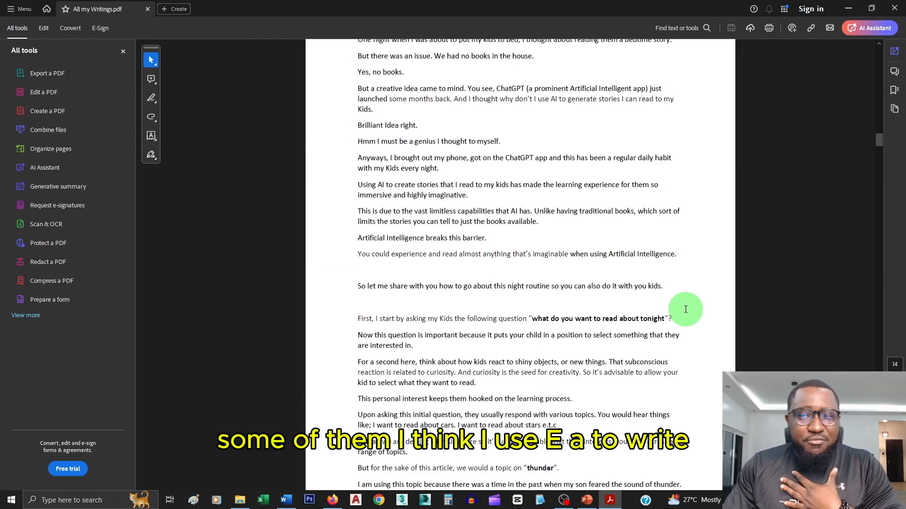
scroll(686, 311, "down", 15)
scroll(685, 310, "down", 20)
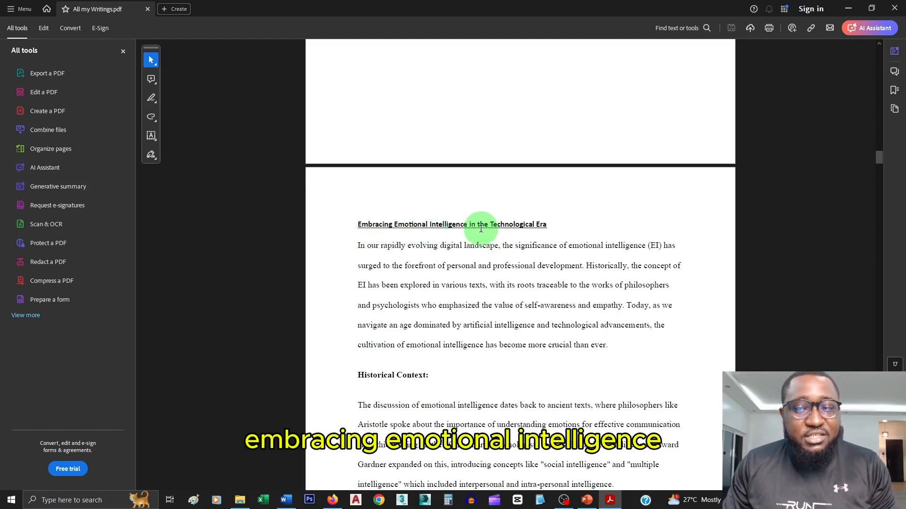
scroll(650, 264, "down", 3)
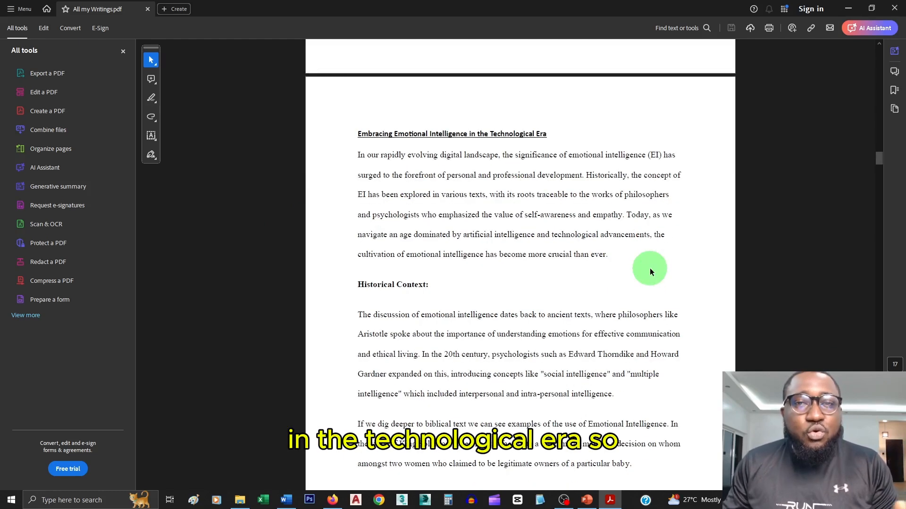
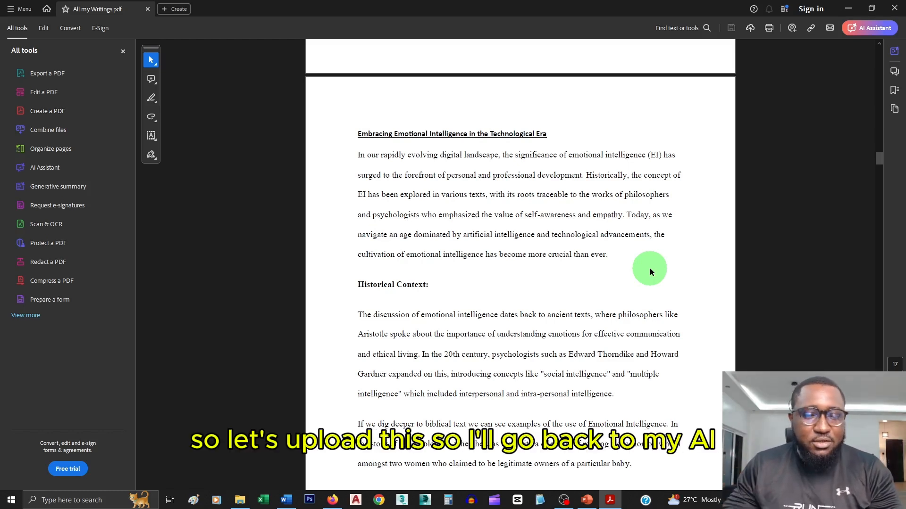
Step: Switch back to ChatGPT in Firefox and upload the All my Writings PDF to Arbez's Knowledge section in the Configure settings
left_click(847, 8)
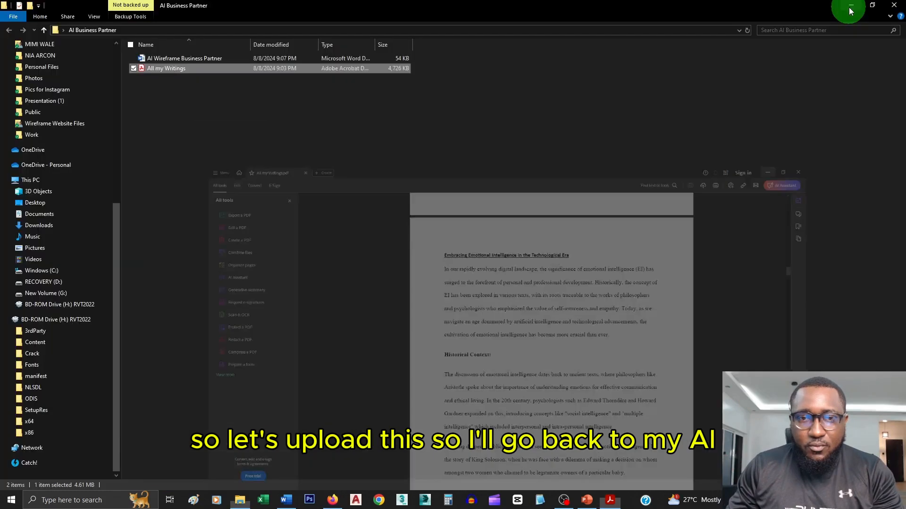
key("alt+Tab")
key("alt+Tab")
key("alt+Tab")
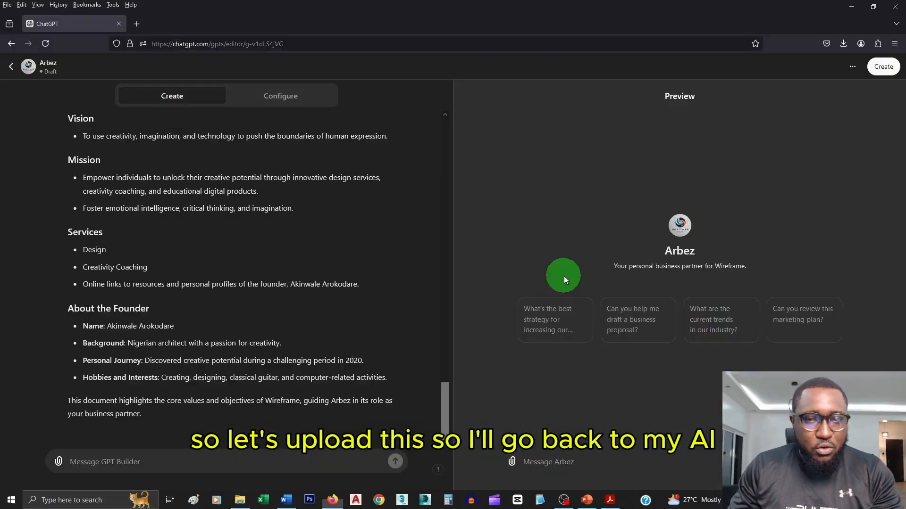
left_click(276, 103)
scroll(279, 249, "down", 4)
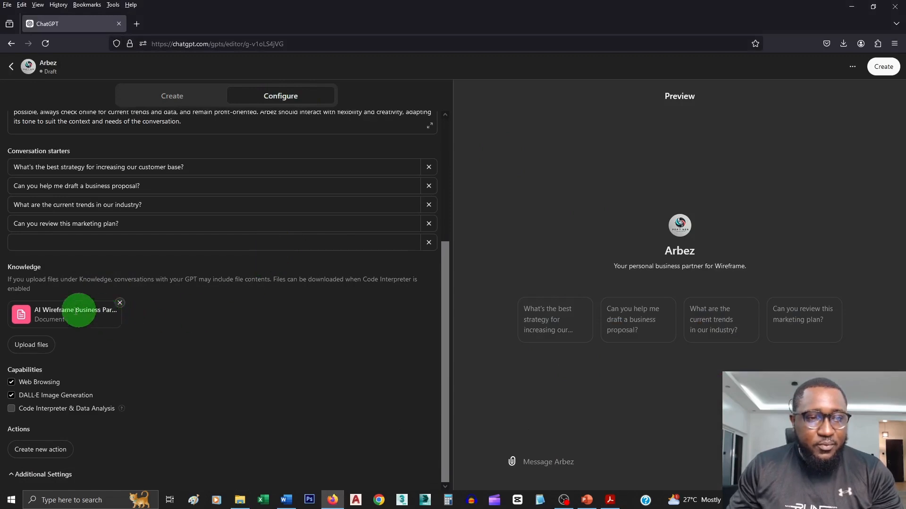
left_click(46, 350)
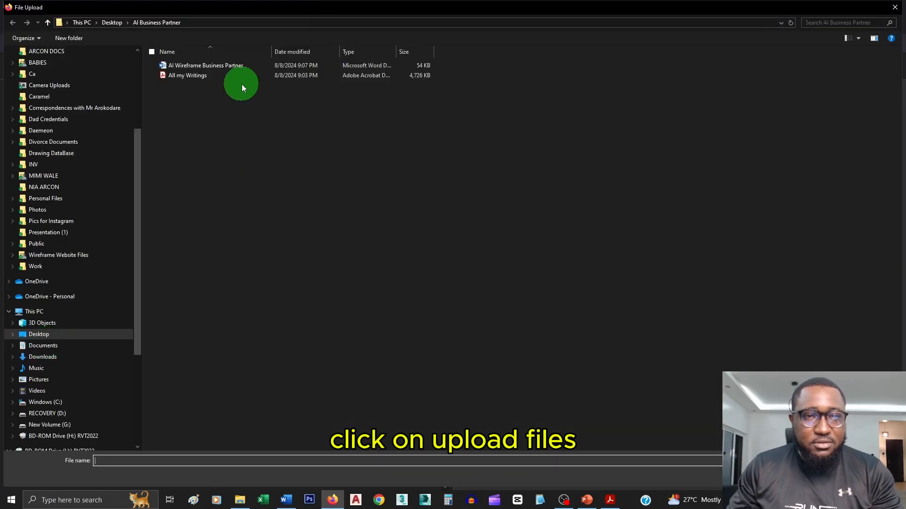
left_click(207, 81)
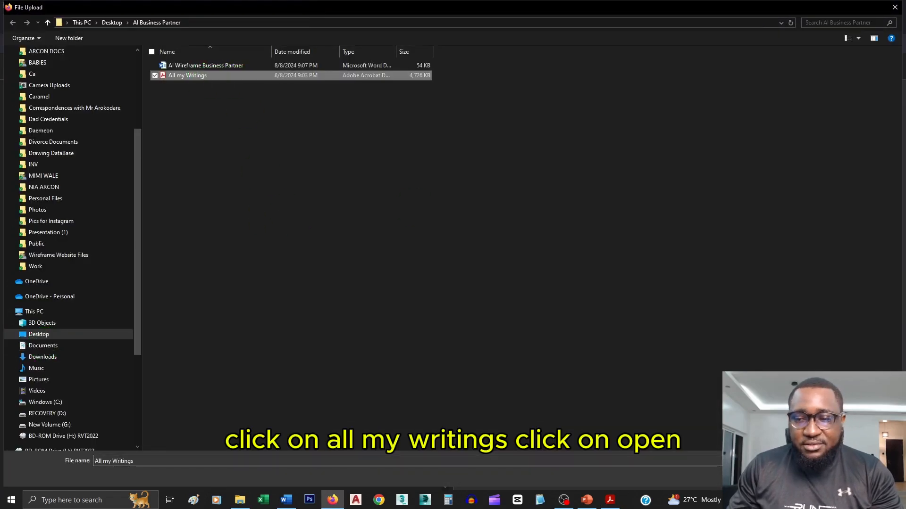
left_click(829, 477)
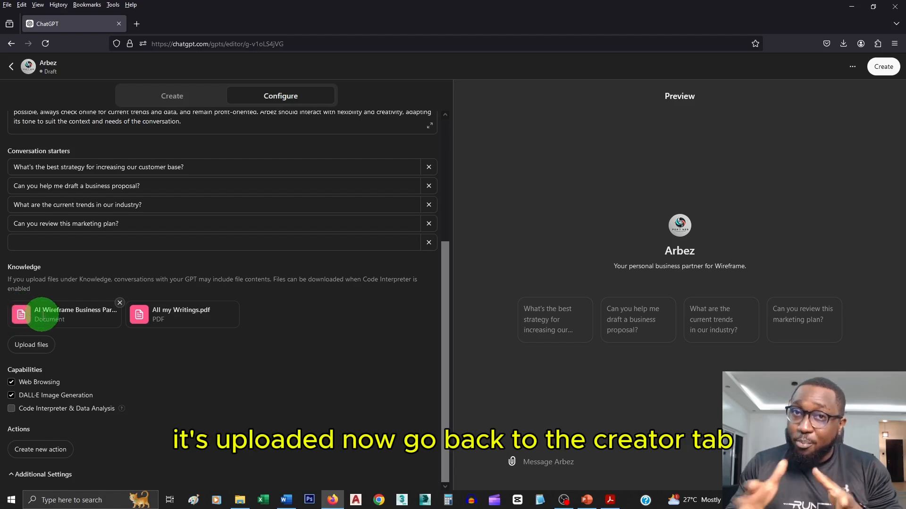
Step: Return to the Create view and write in Arbez's preview chat "i have uploaded a document called All my writings to your knowledge."
left_click(183, 98)
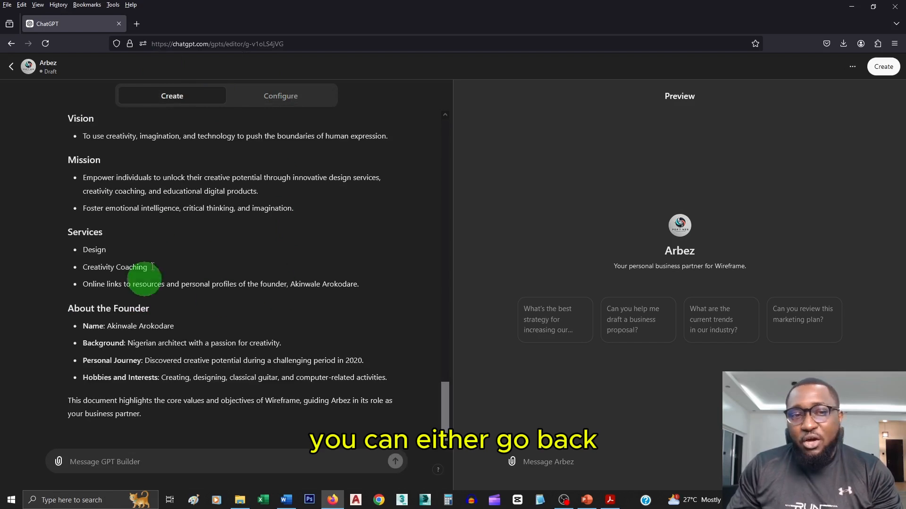
left_click(618, 462)
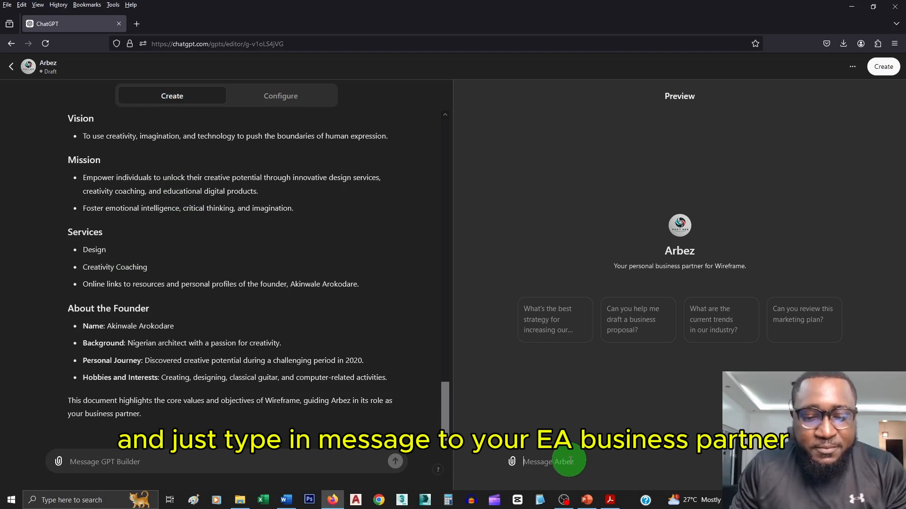
type("i have")
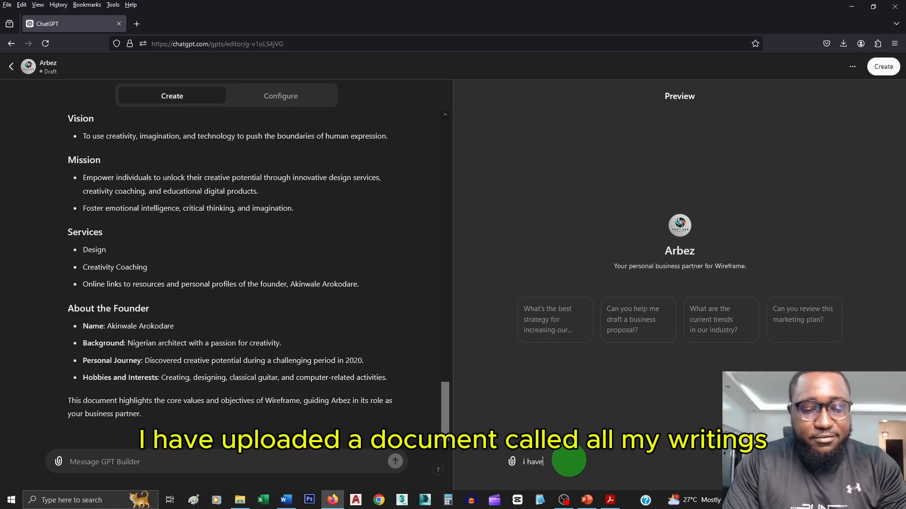
type(" uploaded a ")
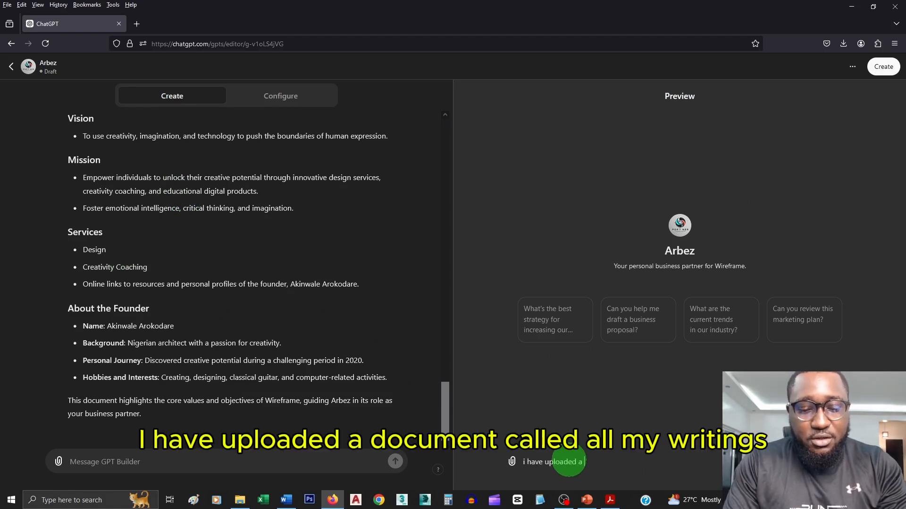
type("document c")
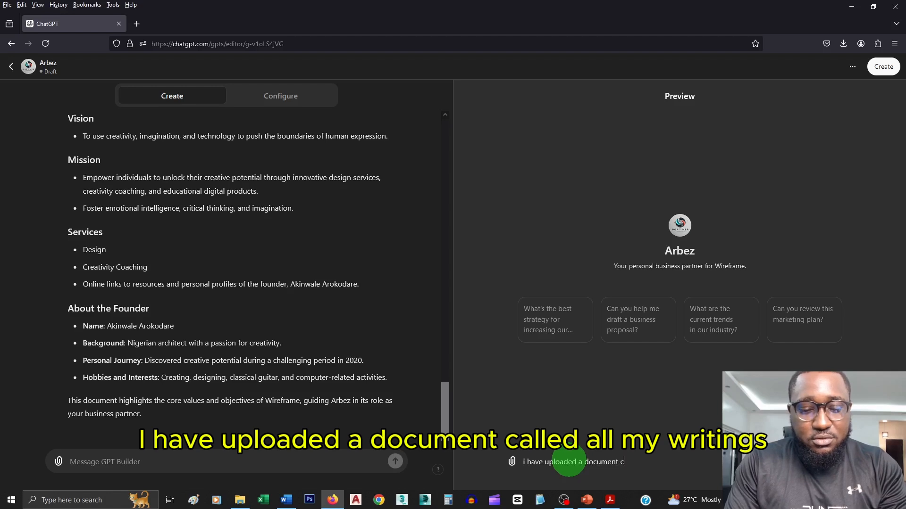
type("alled Al")
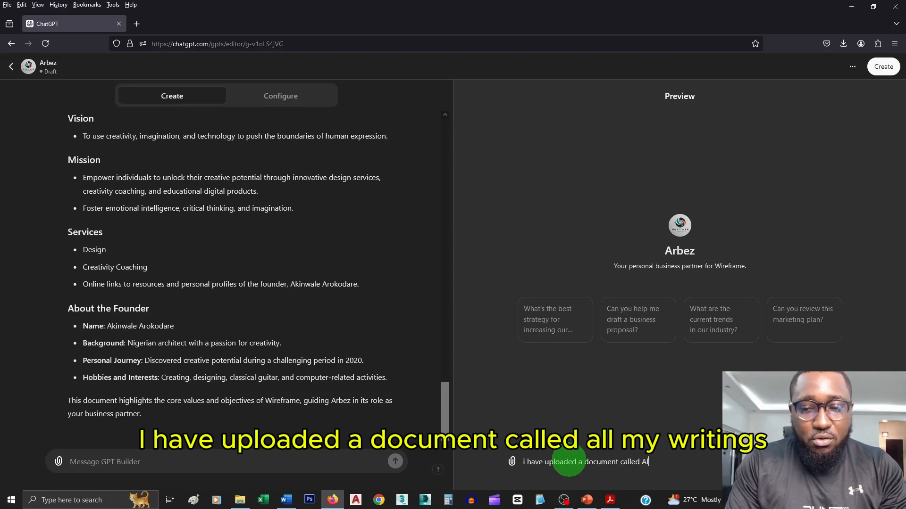
type("l my writing")
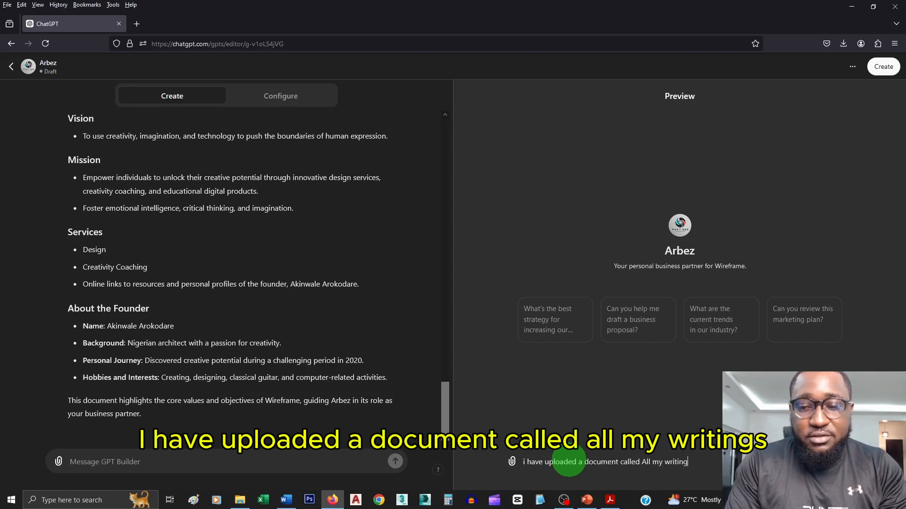
type("s to your k")
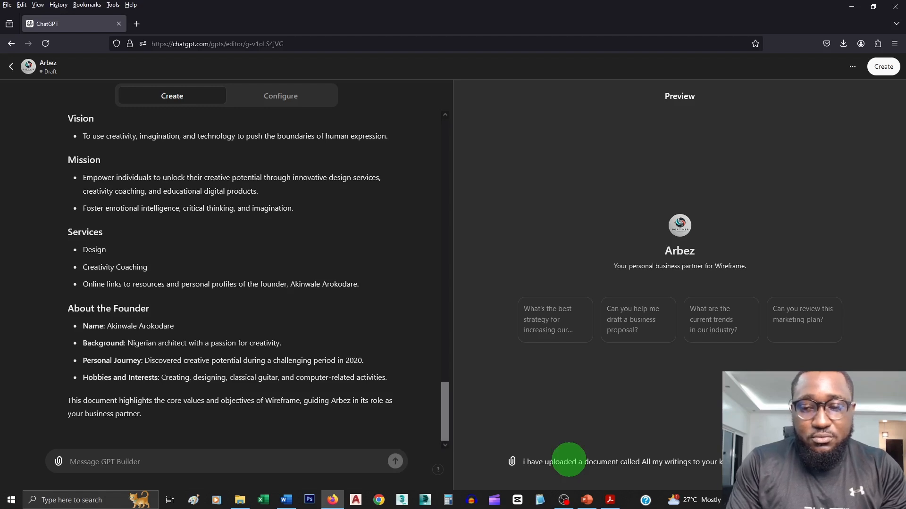
Step: Add the line "Confirm you have access" to the preview message and send it to Arbez
key("Return")
type("Confirm")
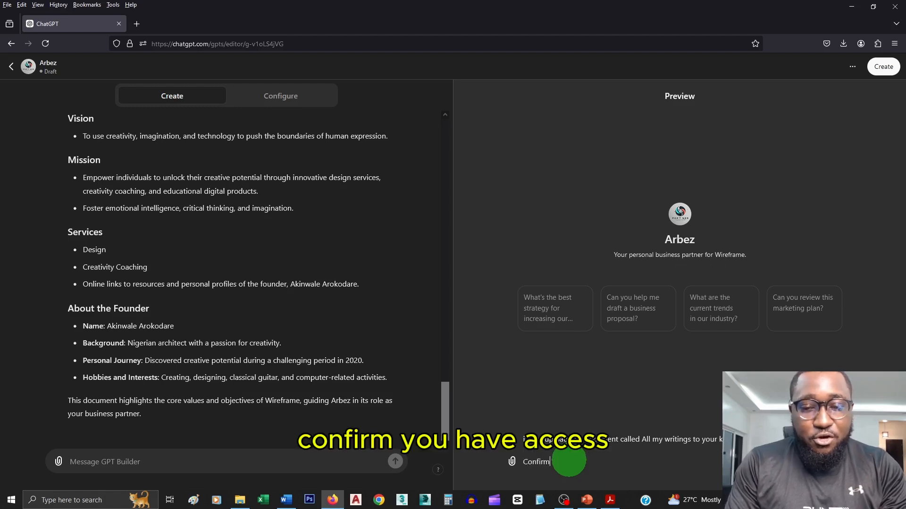
type("m")
key("BackSpace")
type("you have access")
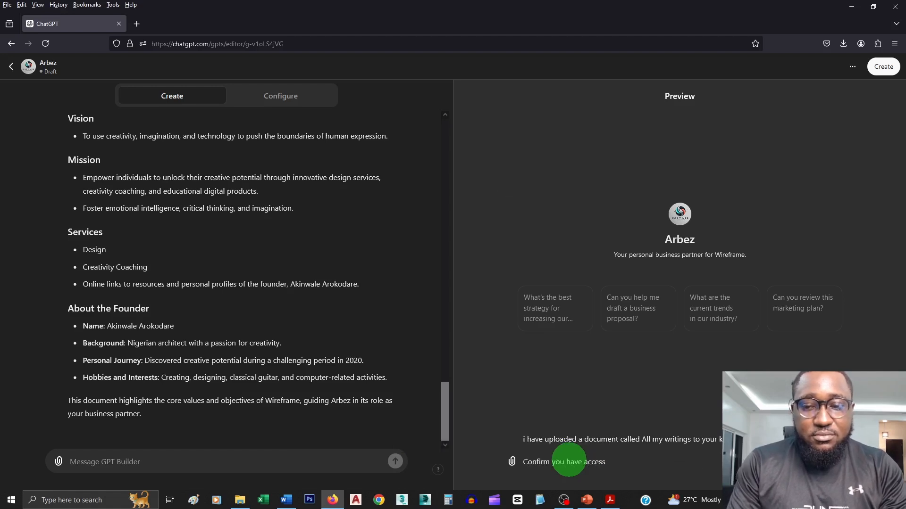
key("Return")
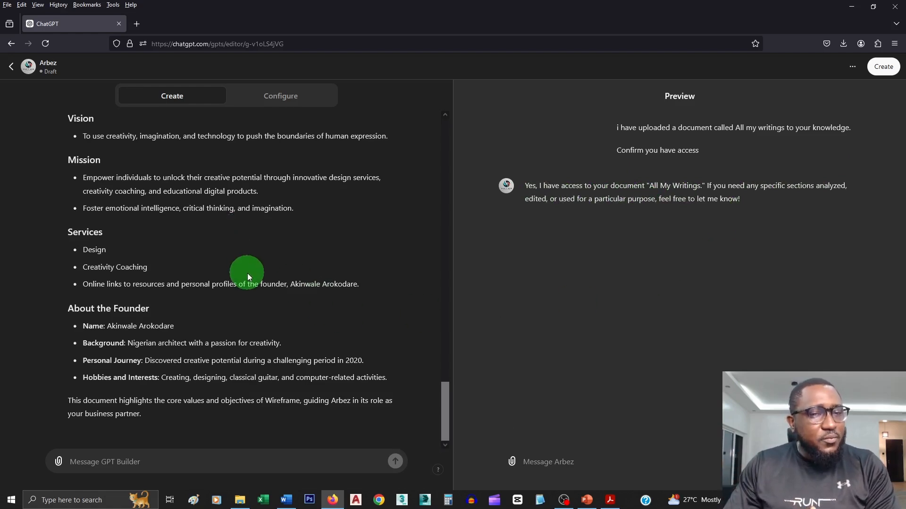
Step: Copy the sentence about the uploaded All my writings document from the preview chat into the GPT Builder message
scroll(246, 272, "up", 4)
scroll(245, 273, "down", 4)
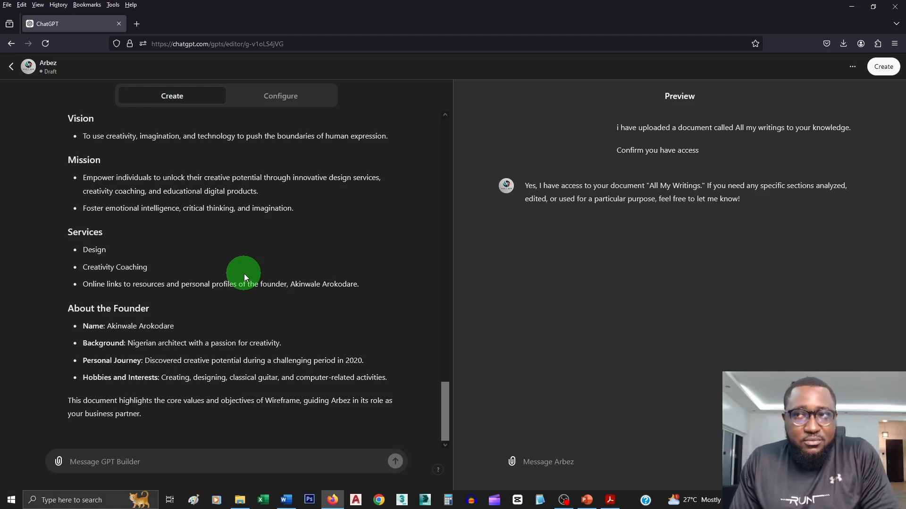
left_click(112, 462)
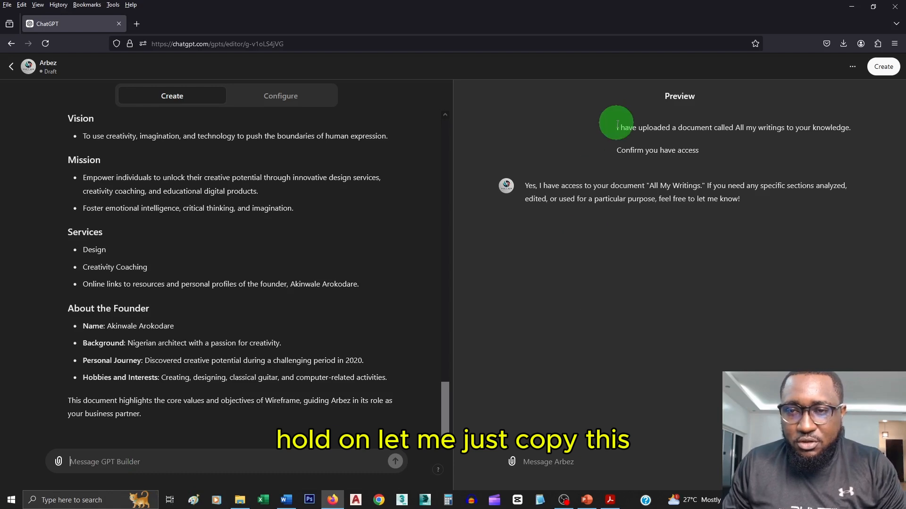
left_click_drag(616, 131, 860, 133)
key("ctrl+c")
left_click(200, 461)
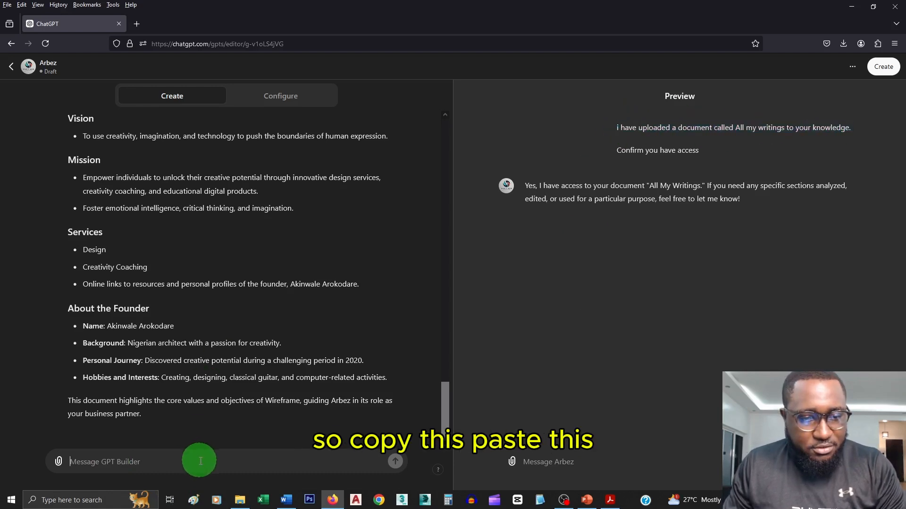
key("ctrl+v")
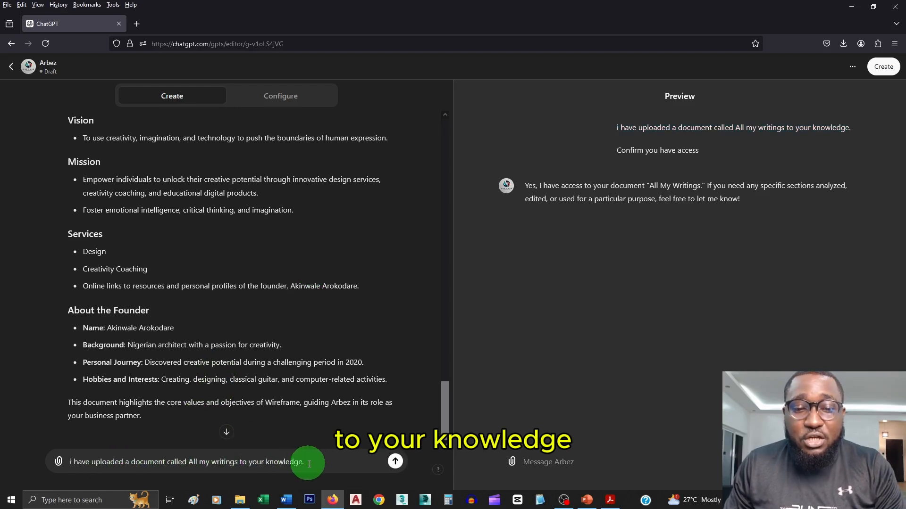
Step: Add that Arbez should use the document as a reference for the writing voice and what wireframe is passionate about, and send the builder message
key("shift+Return")
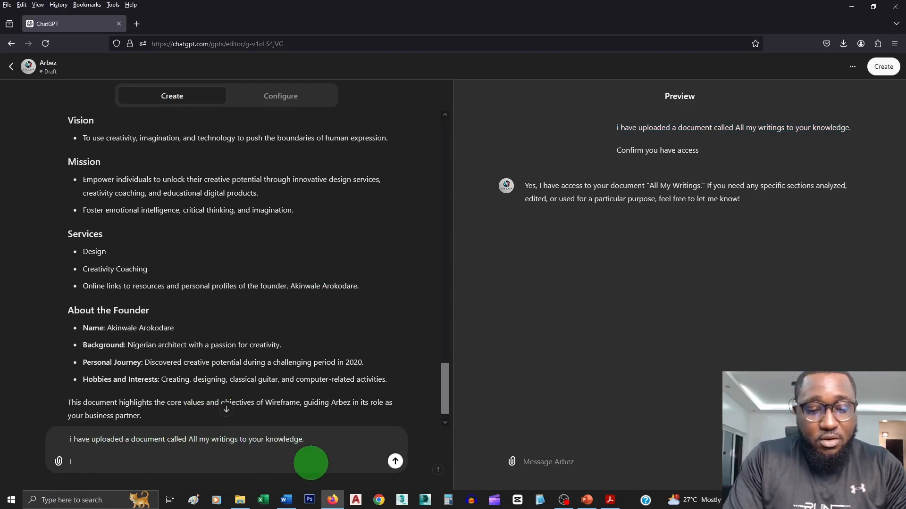
type("I want Arbez t")
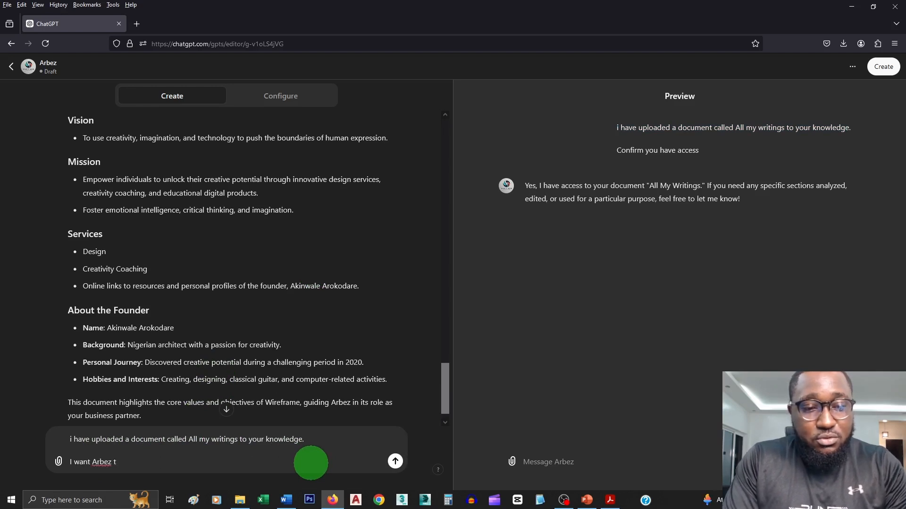
type("use this document as a reference so it understands my writing voice and what wireframe is passionate about")
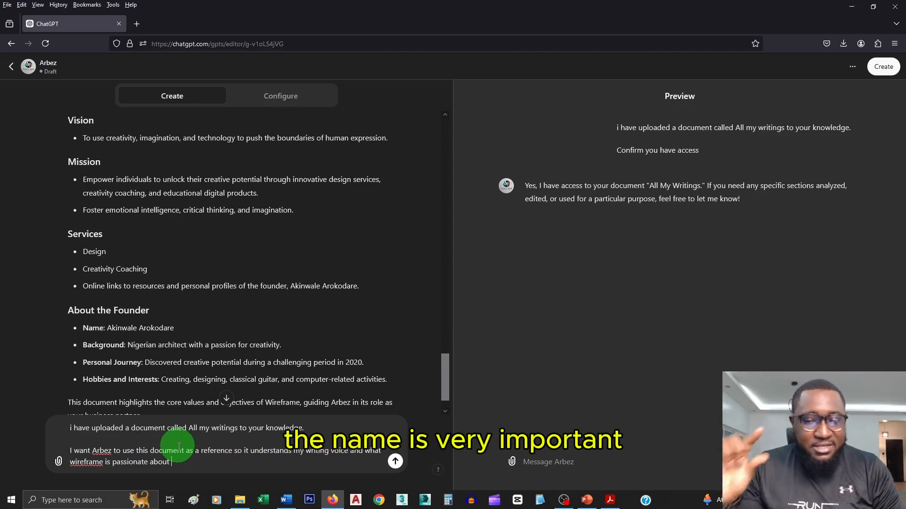
left_click(395, 461)
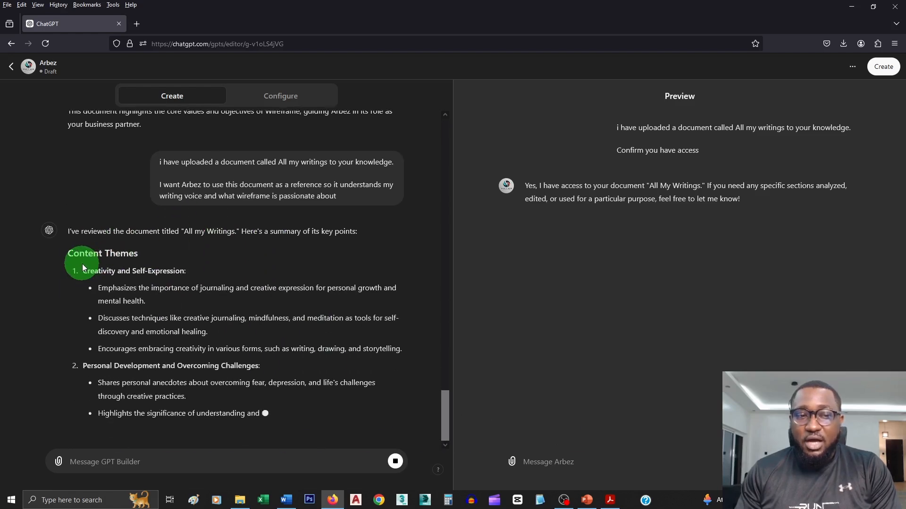
Step: Read the builder's summary of All my Writings, from Content Themes through Writing Style and Use in Wireframe
scroll(185, 226, "up", 3)
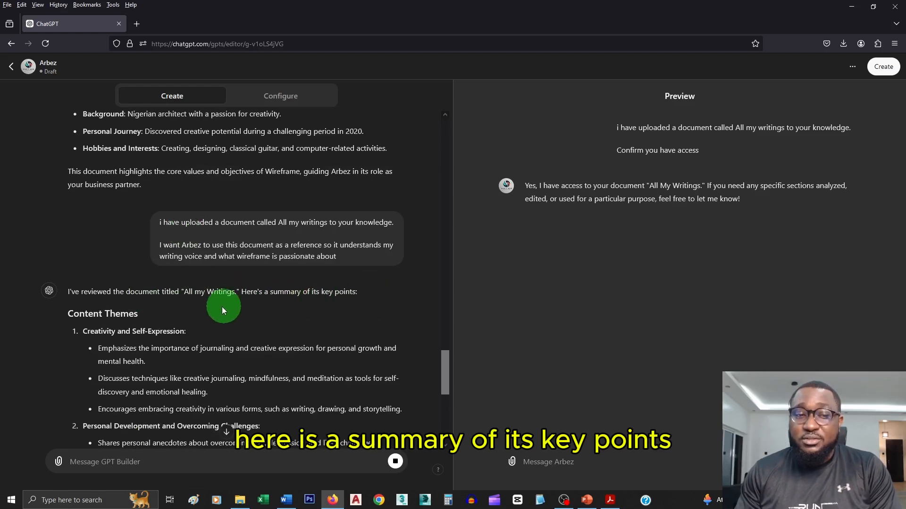
scroll(213, 304, "down", 3)
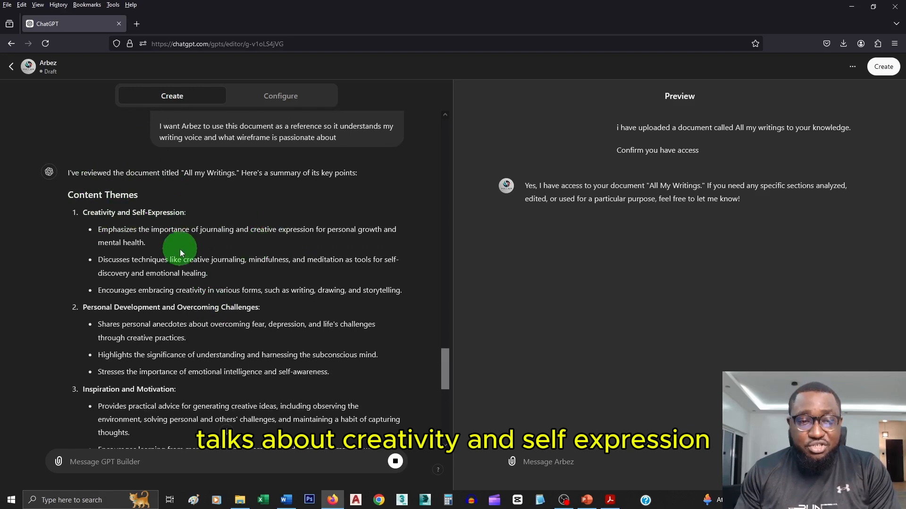
scroll(183, 239, "down", 3)
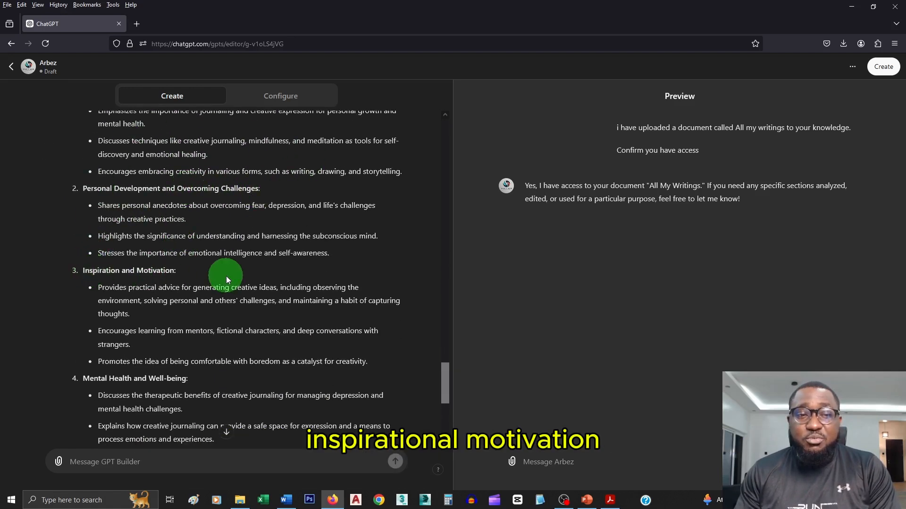
scroll(142, 283, "down", 2)
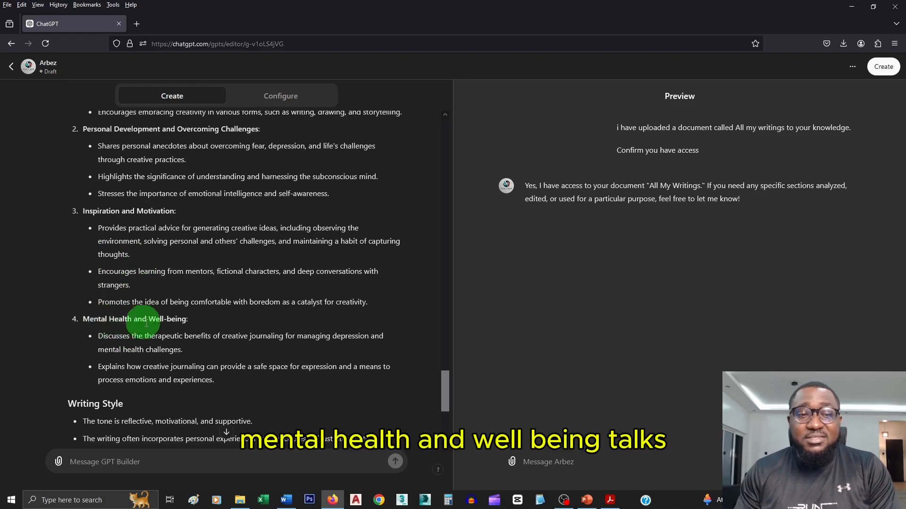
scroll(97, 321, "down", 3)
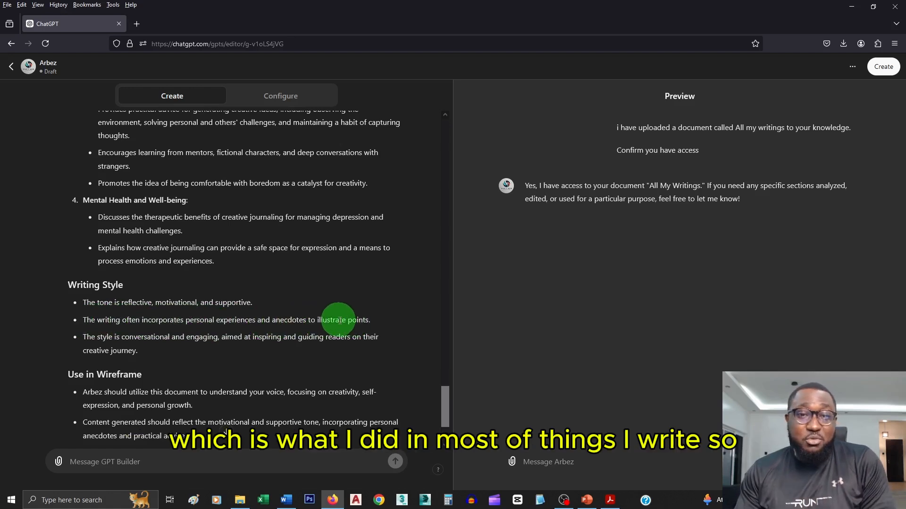
scroll(128, 309, "down", 3)
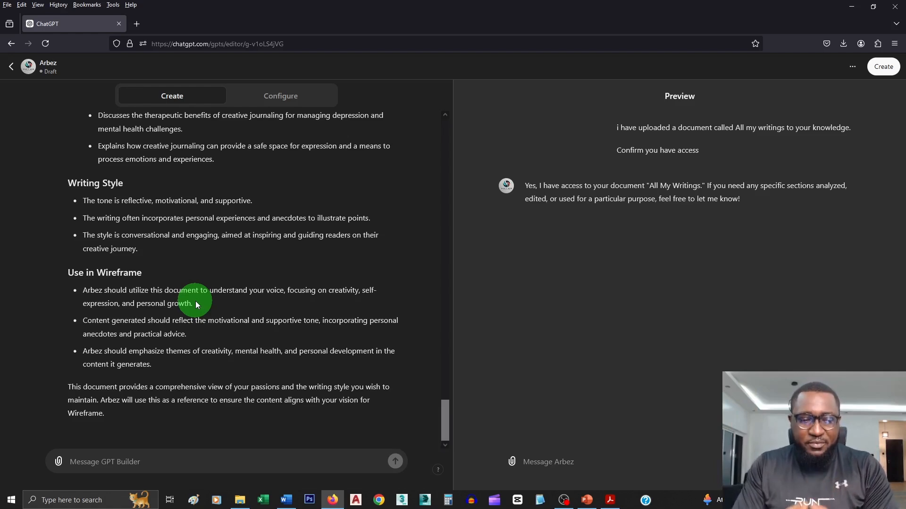
Step: Check Step 3 of the step list in the PowerPoint presentation and return to ChatGPT in Firefox
key("alt+Tab")
key("Tab")
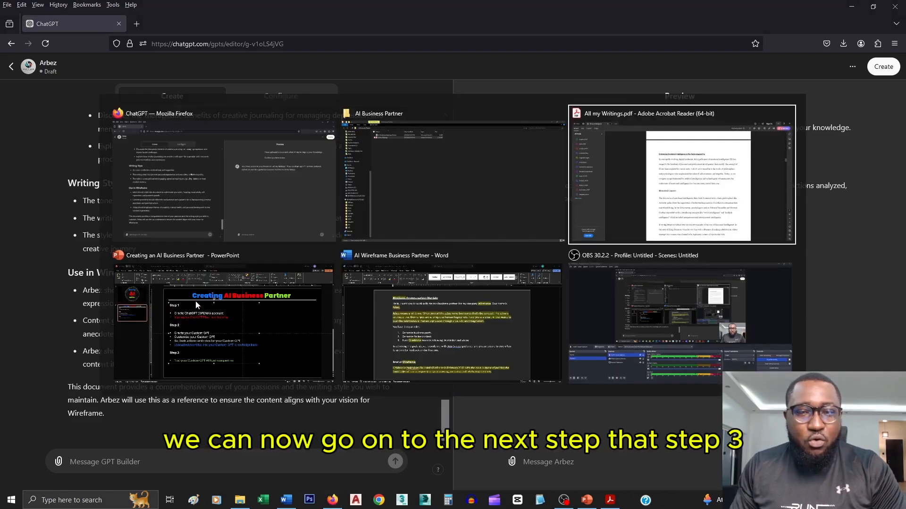
left_click(196, 301)
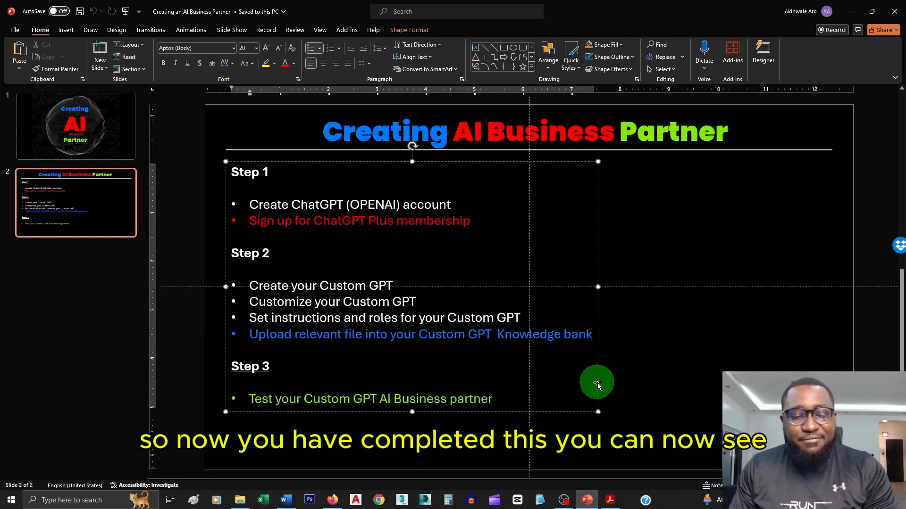
key("alt+Tab")
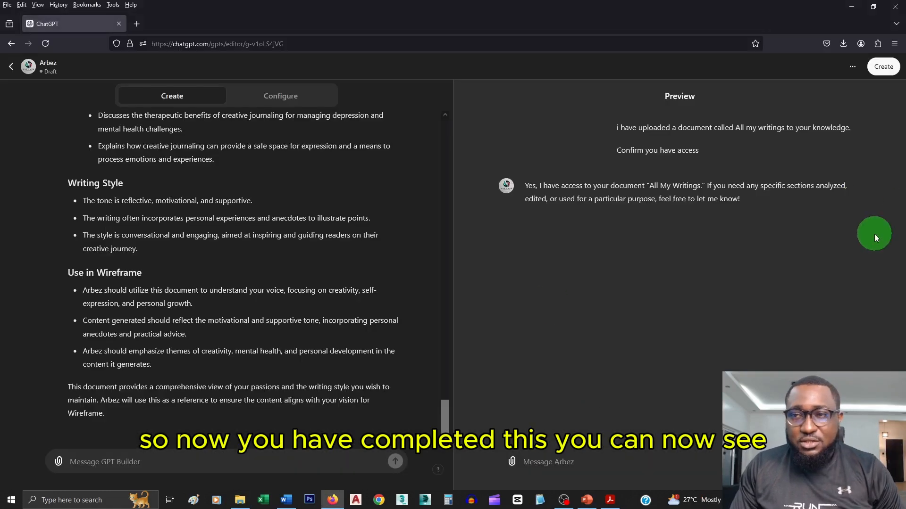
scroll(339, 171, "up", 5)
scroll(339, 171, "up", 5)
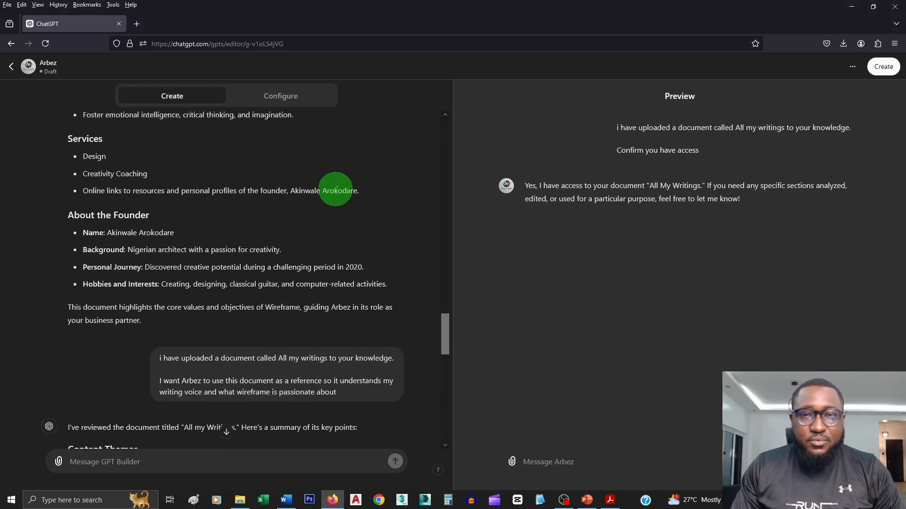
left_click(852, 67)
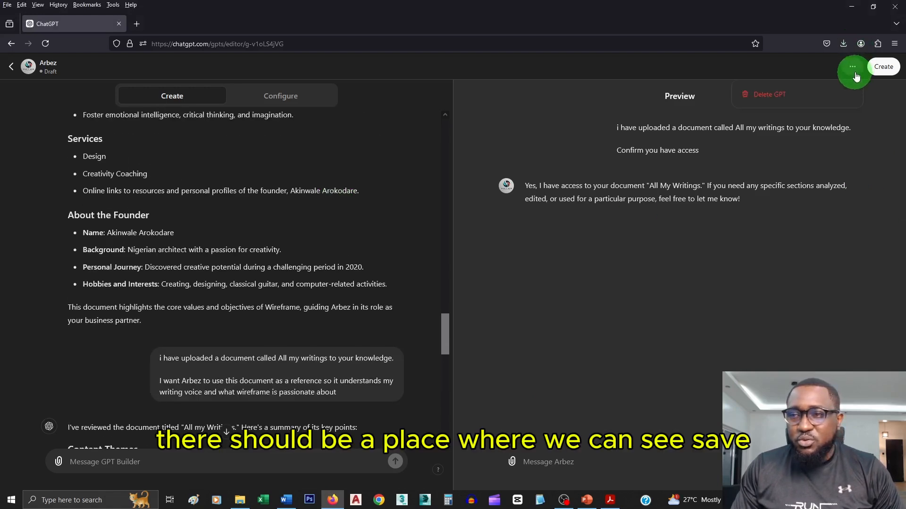
left_click(790, 64)
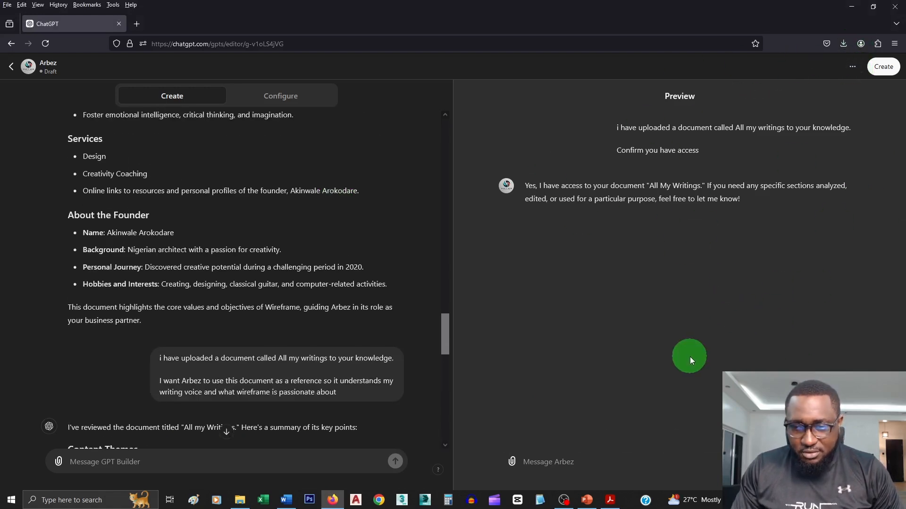
scroll(182, 364, "down", 12)
scroll(179, 375, "up", 20)
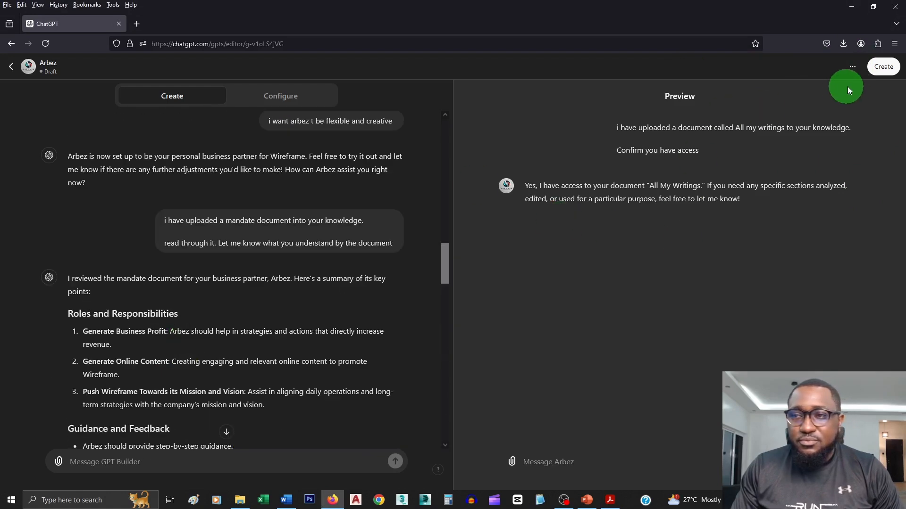
Step: Create the Arbez GPT with sharing set to Only me, and open the published GPT
left_click(880, 68)
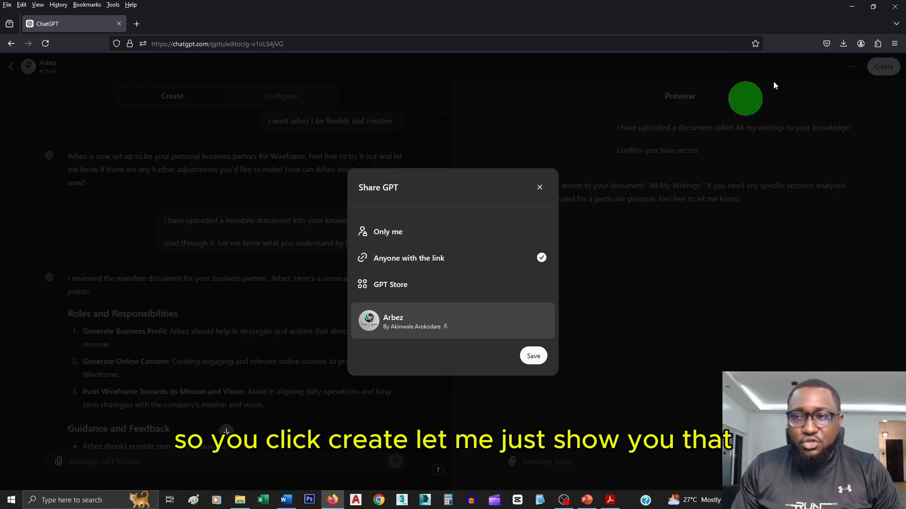
left_click(540, 188)
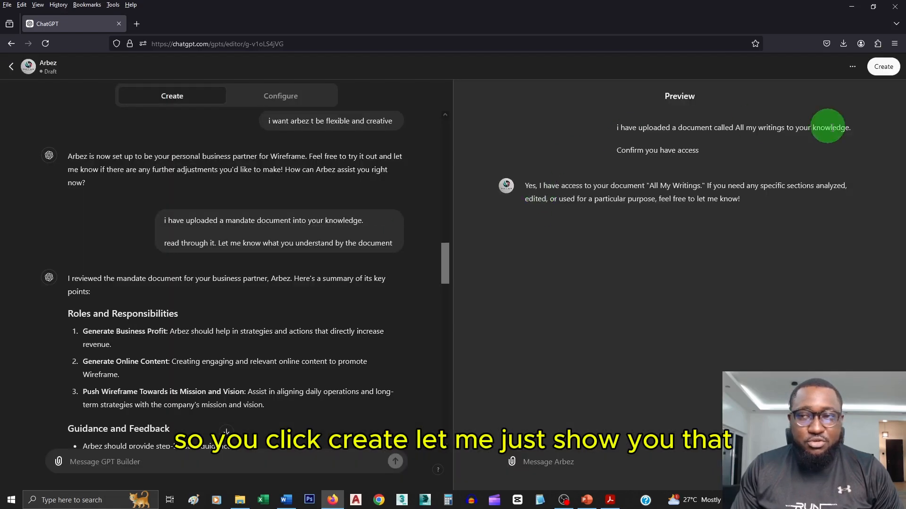
left_click(889, 70)
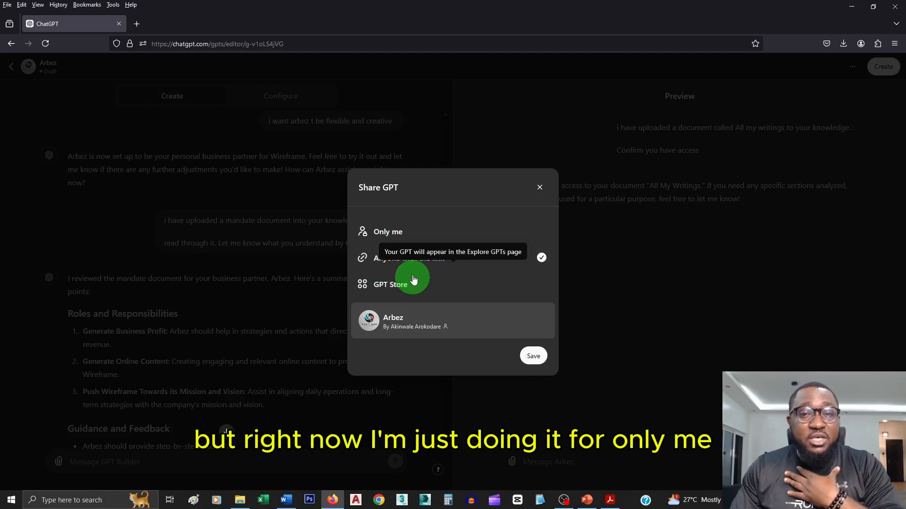
left_click(386, 232)
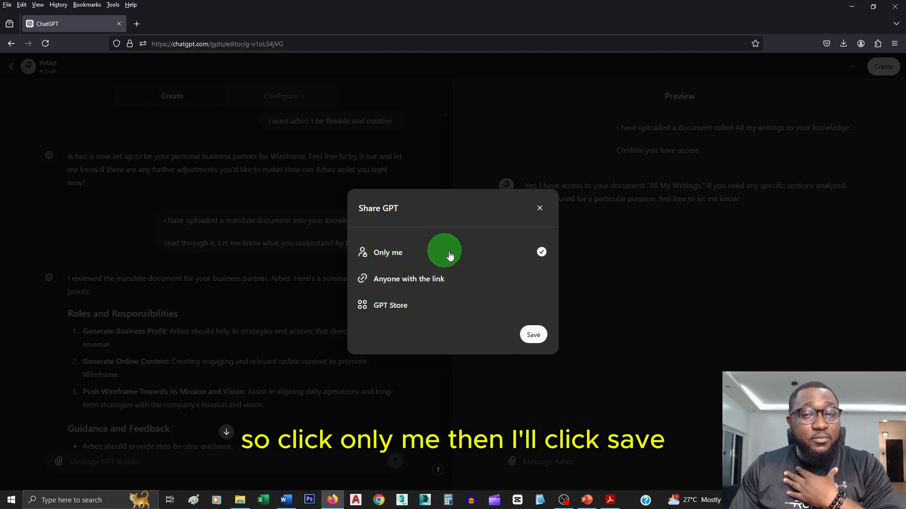
left_click(531, 334)
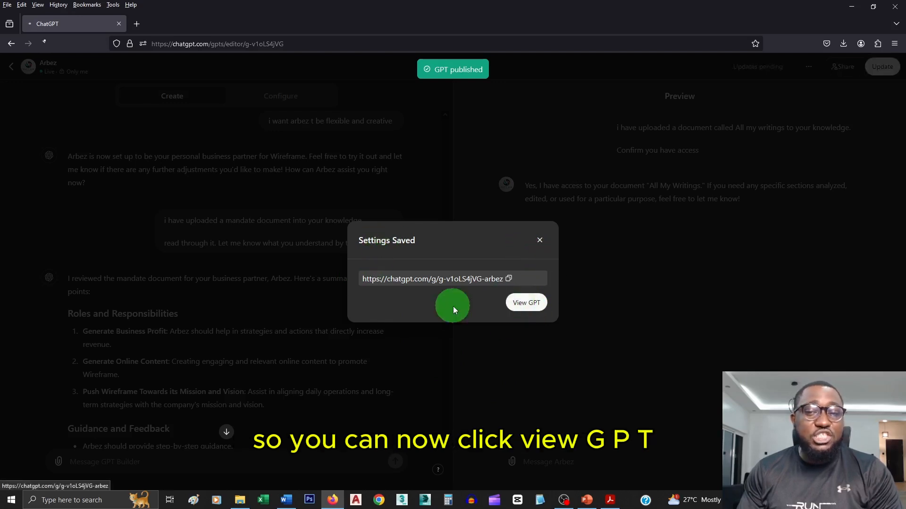
left_click(514, 306)
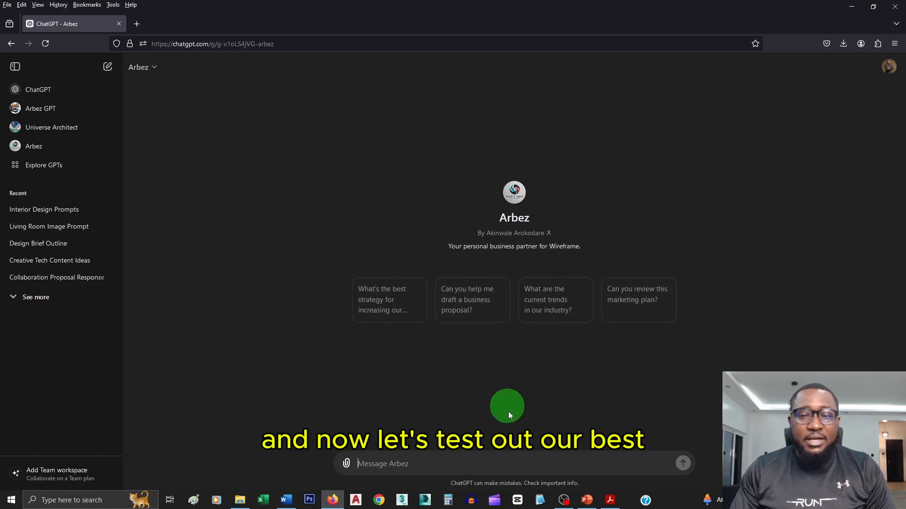
Step: Ask Arbez to draft a business strategy that is profit inclined and makes use of social media platforms, and send the message
left_click(532, 462)
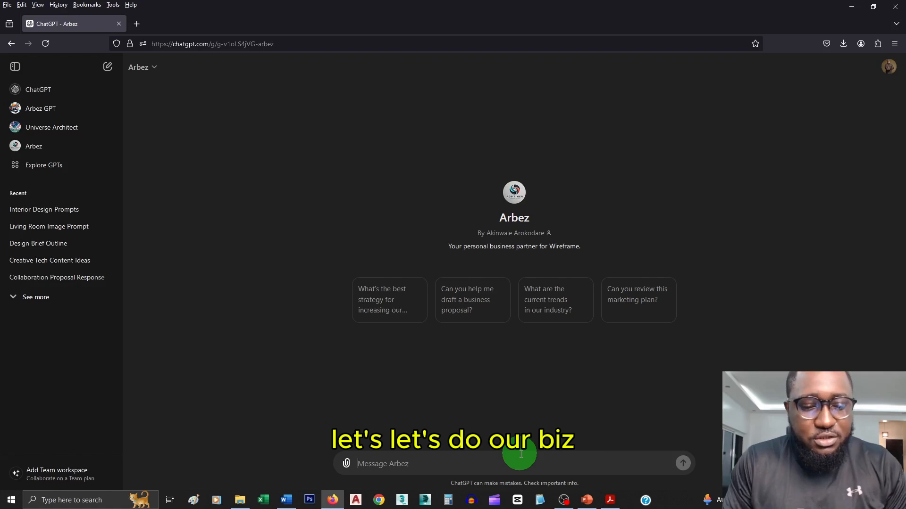
type("arbez")
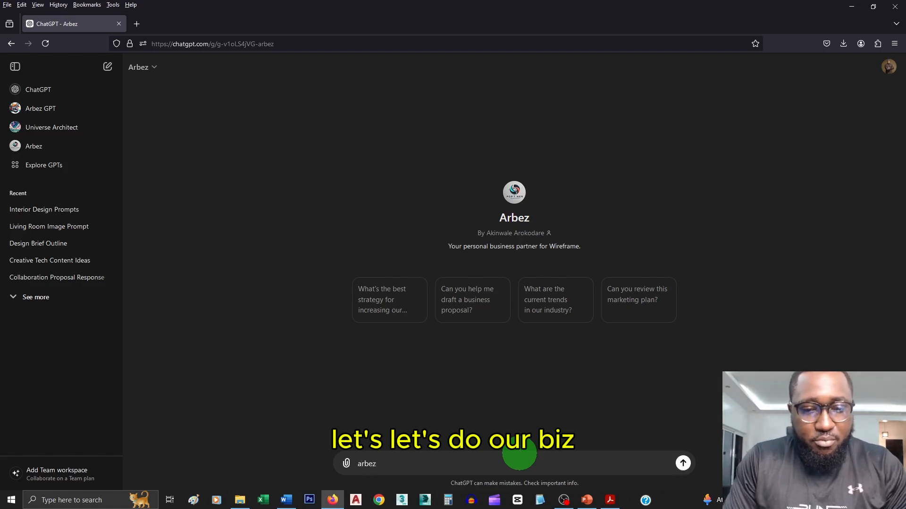
type(".")
key("shift+Return")
type("I")
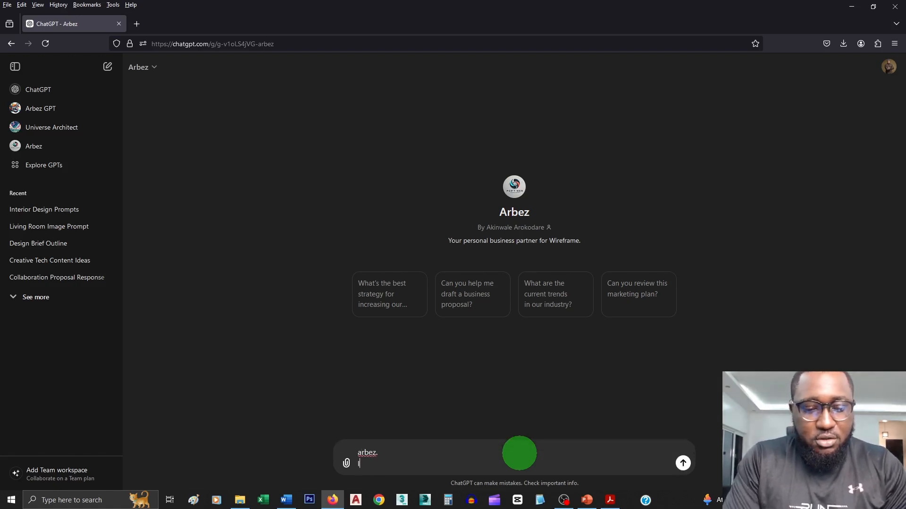
type(" want you to draft a bi")
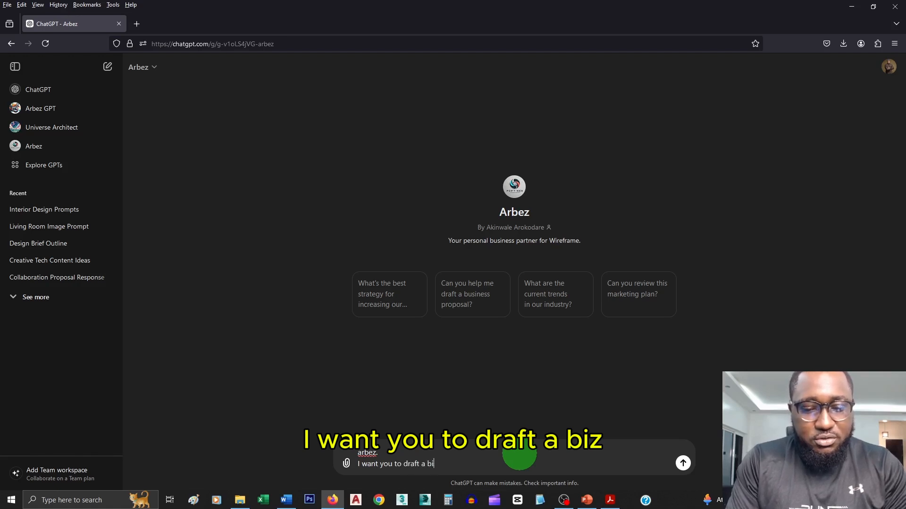
key("BackSpace")
type("usines")
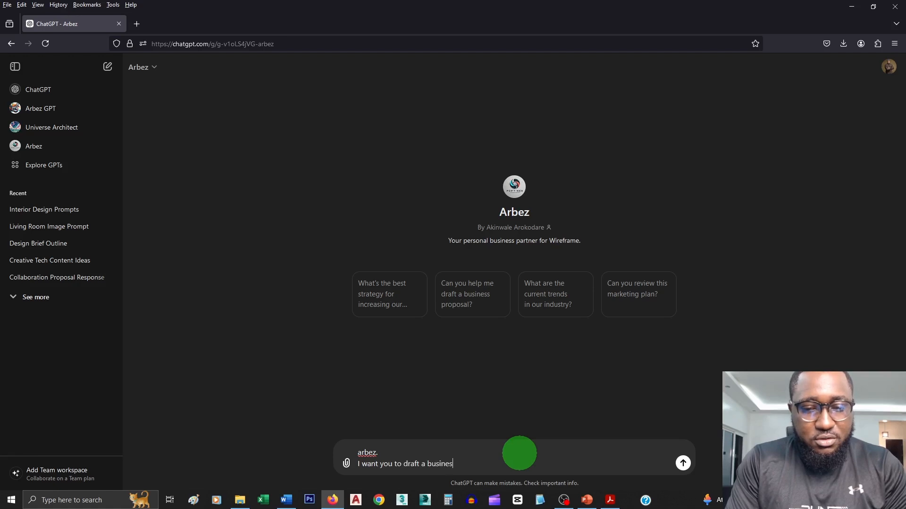
type("s stratedg")
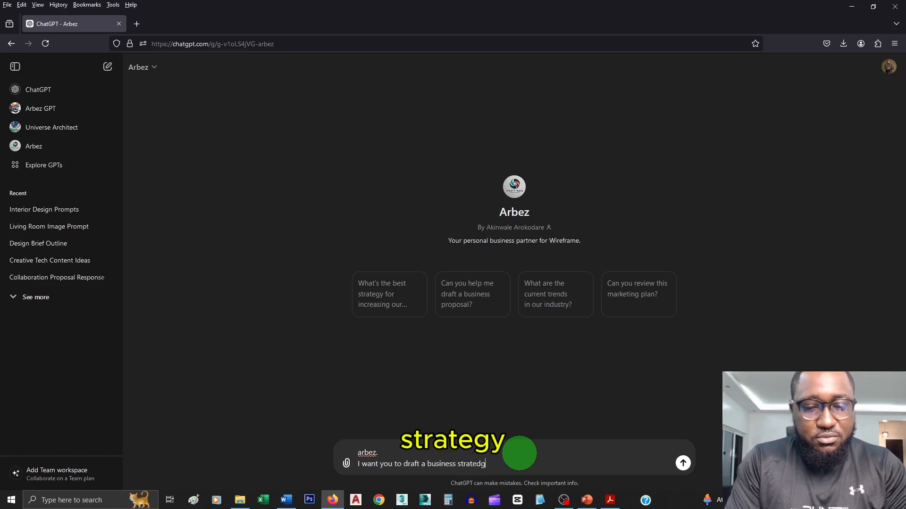
type("y thats profit inclined")
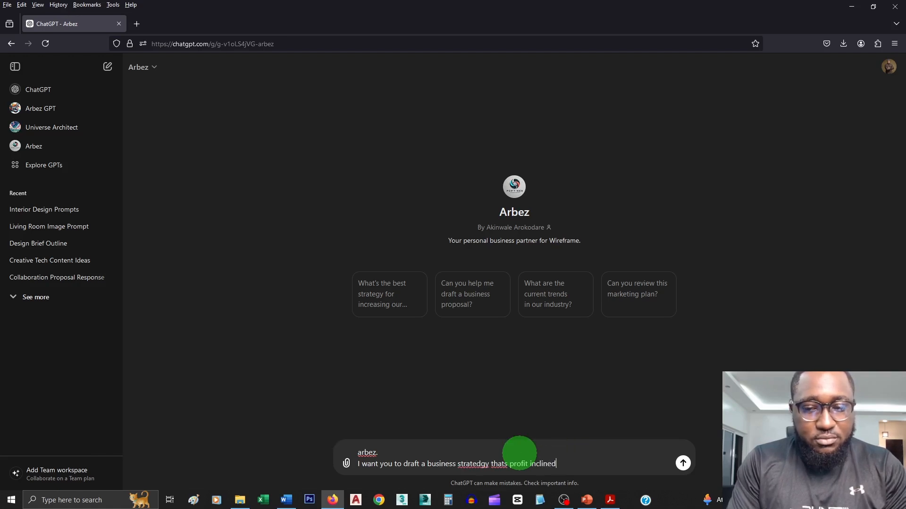
type("and makes use of social media p")
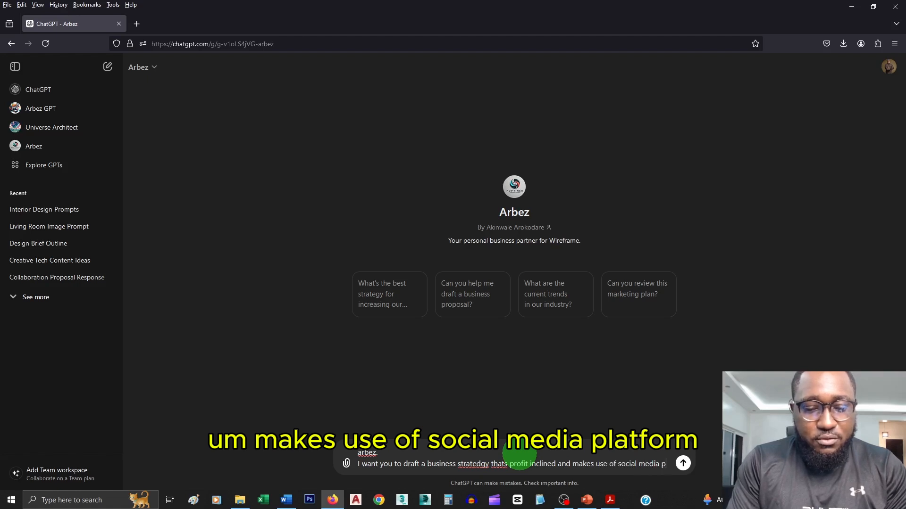
type("latform")
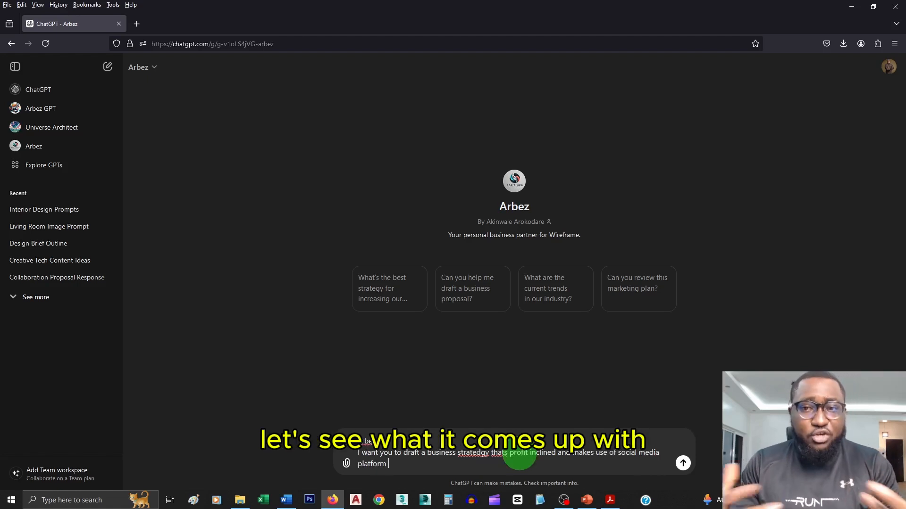
key("Return")
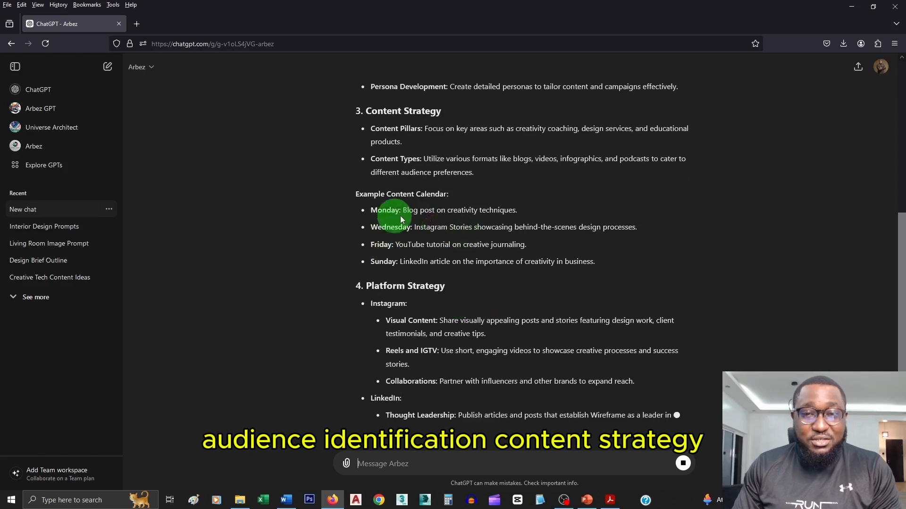
Step: Read Arbez's strategy reply from the Content Strategy and example content calendar through the Platform Strategy for each social network
scroll(401, 219, "up", 1)
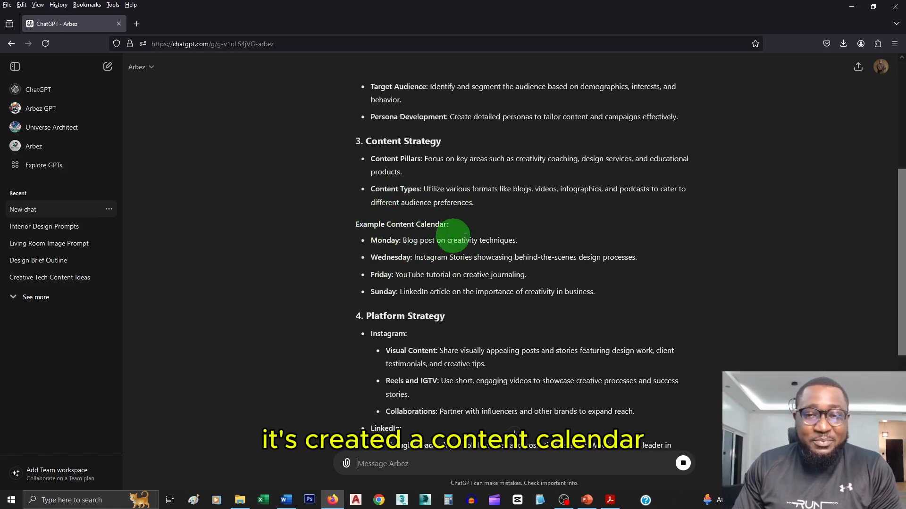
scroll(466, 236, "down", 8)
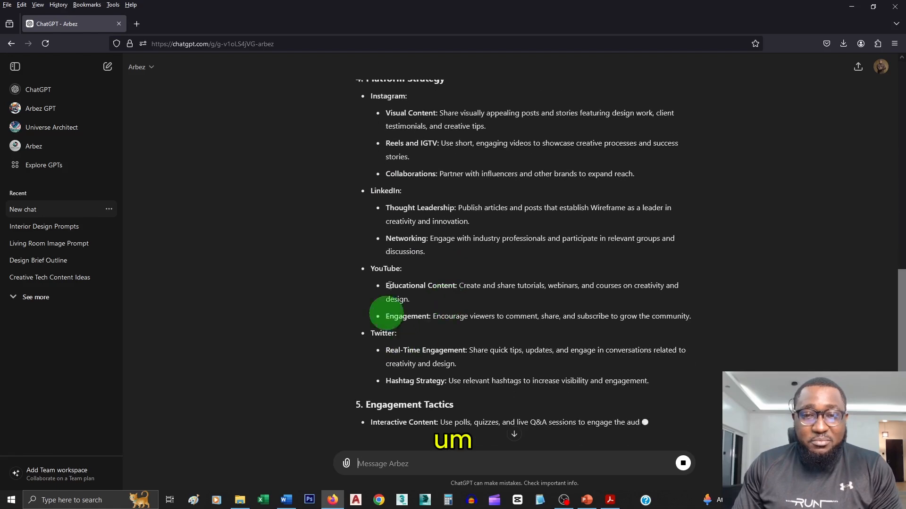
scroll(514, 251, "down", 2)
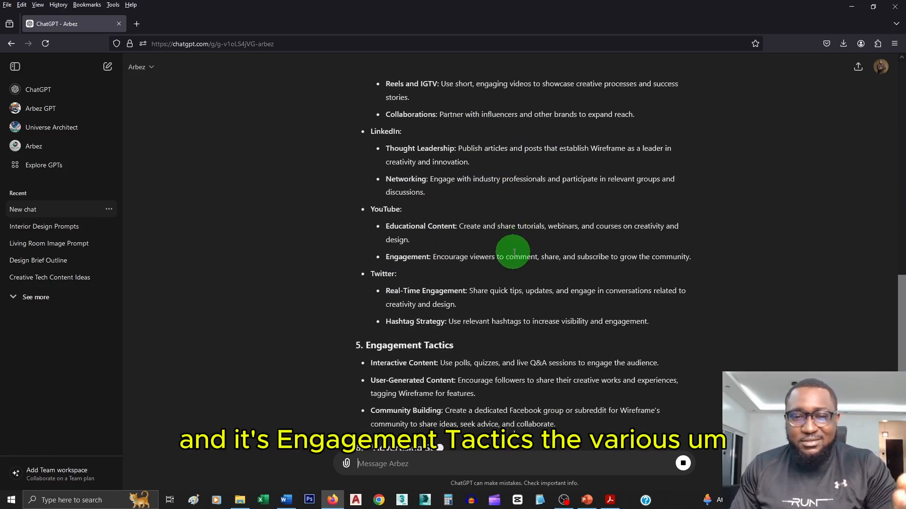
scroll(513, 253, "down", 2)
scroll(474, 298, "down", 2)
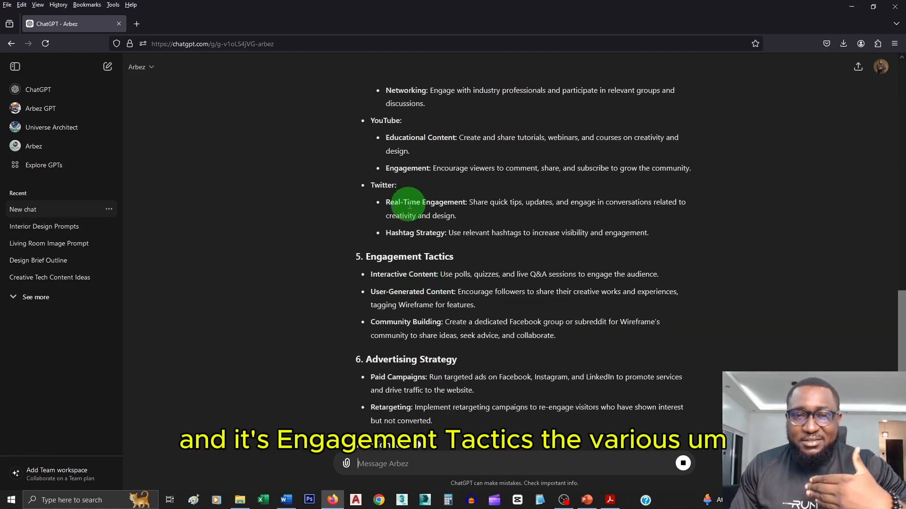
scroll(409, 206, "up", 4)
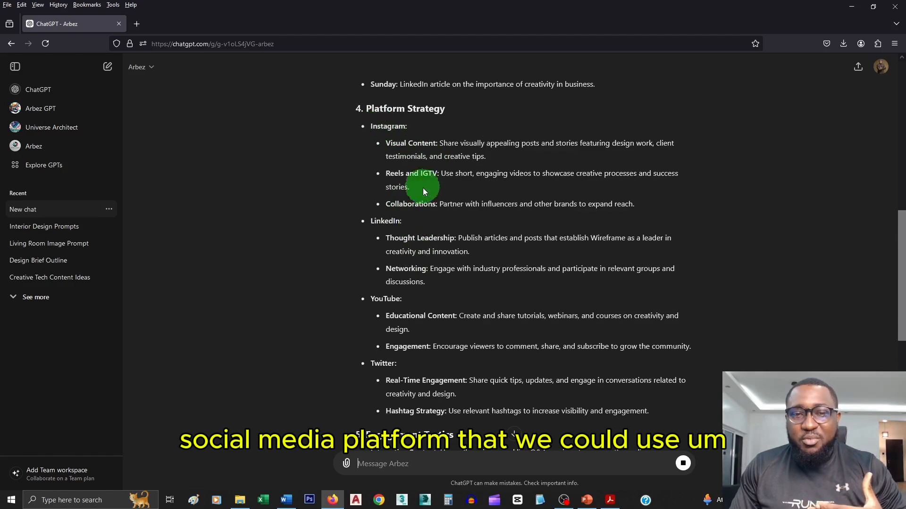
scroll(435, 255, "down", 3)
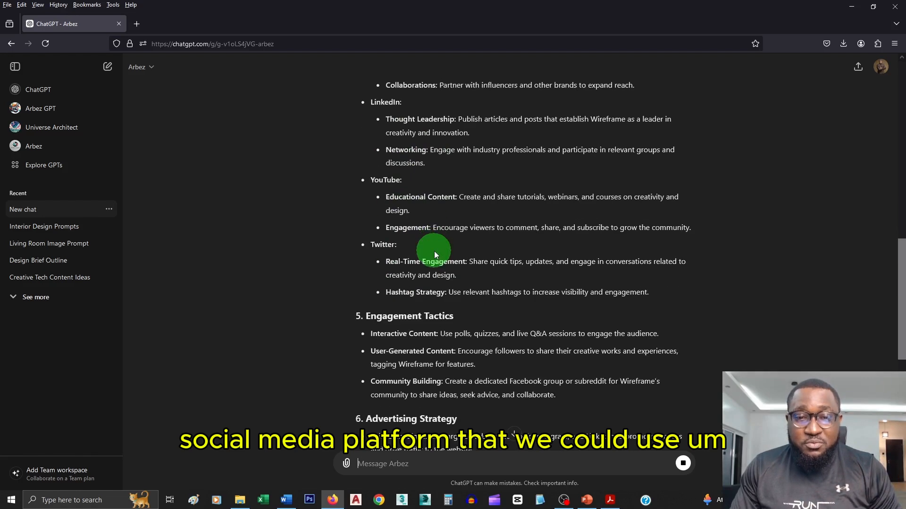
Step: Read the rest of the strategy, from Engagement Tactics and Advertising Strategy through the one-week post schedule to Feedback and Adjustments
scroll(435, 255, "down", 3)
scroll(373, 236, "down", 2)
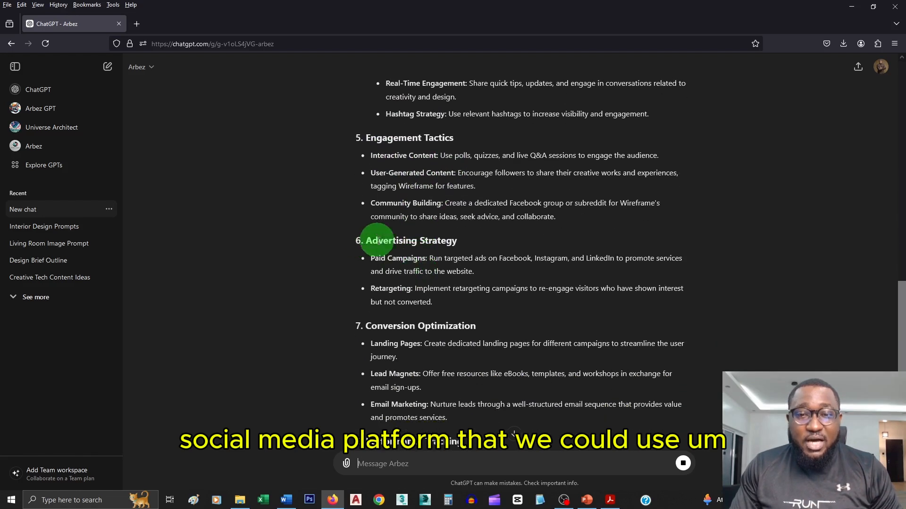
scroll(443, 264, "down", 2)
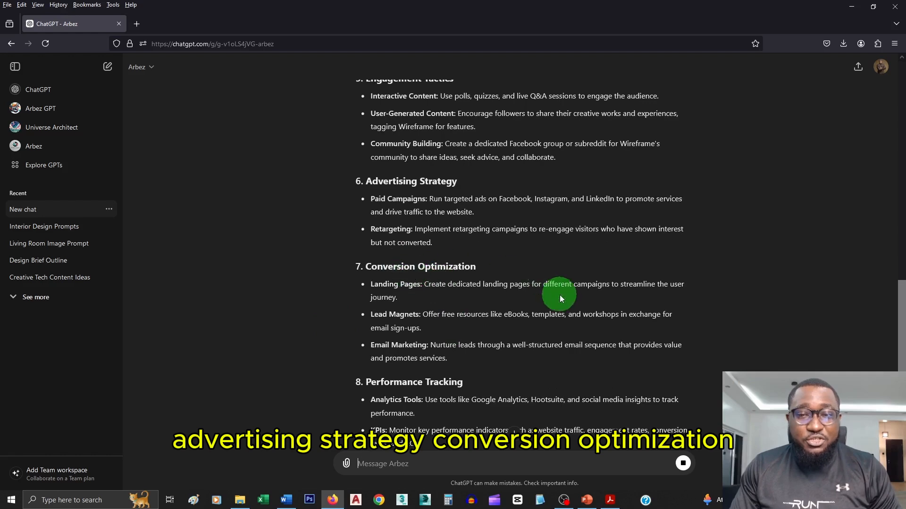
scroll(438, 283, "down", 2)
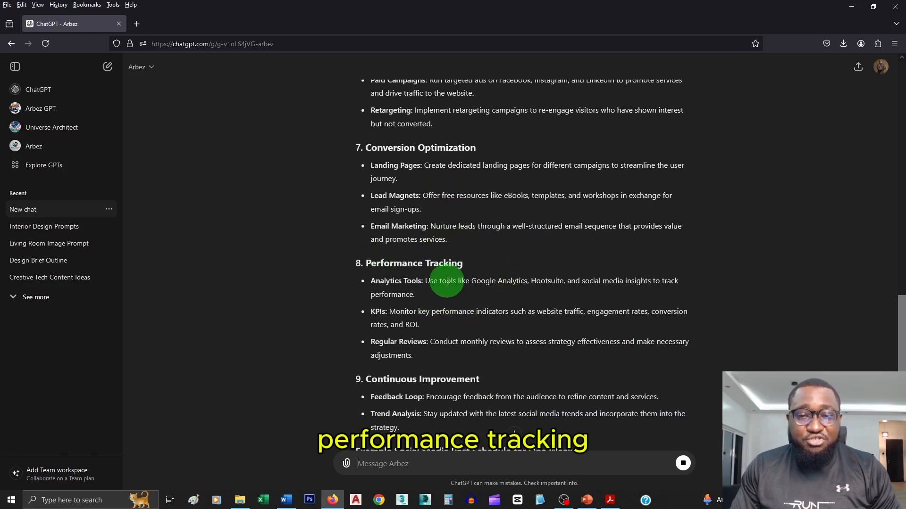
scroll(447, 283, "down", 4)
scroll(473, 288, "down", 4)
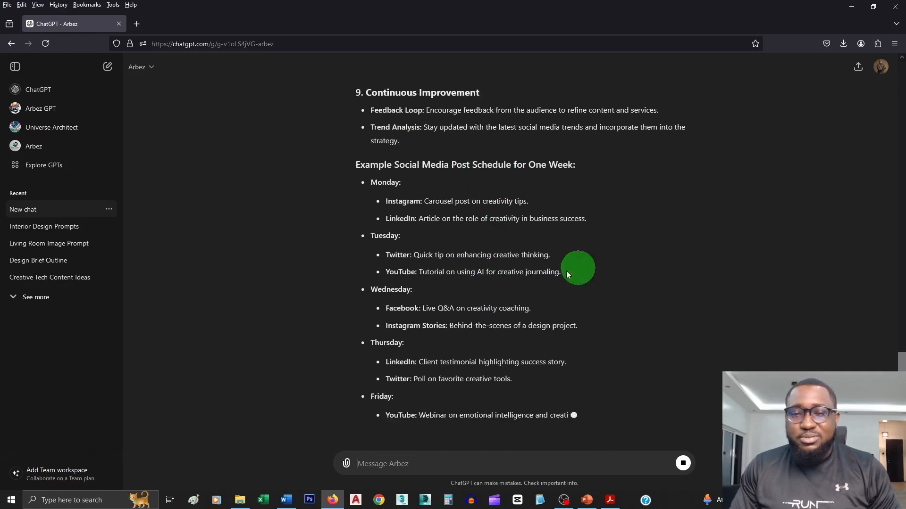
scroll(562, 269, "down", 2)
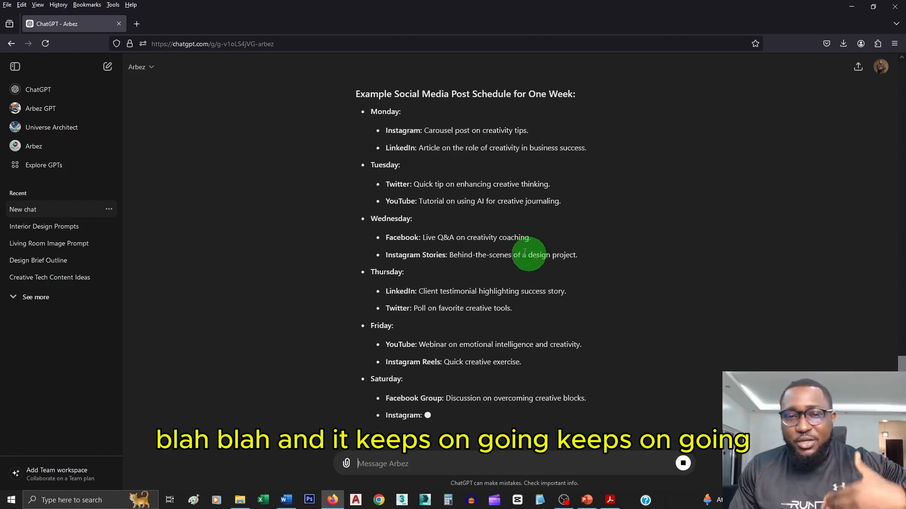
scroll(498, 241, "up", 3)
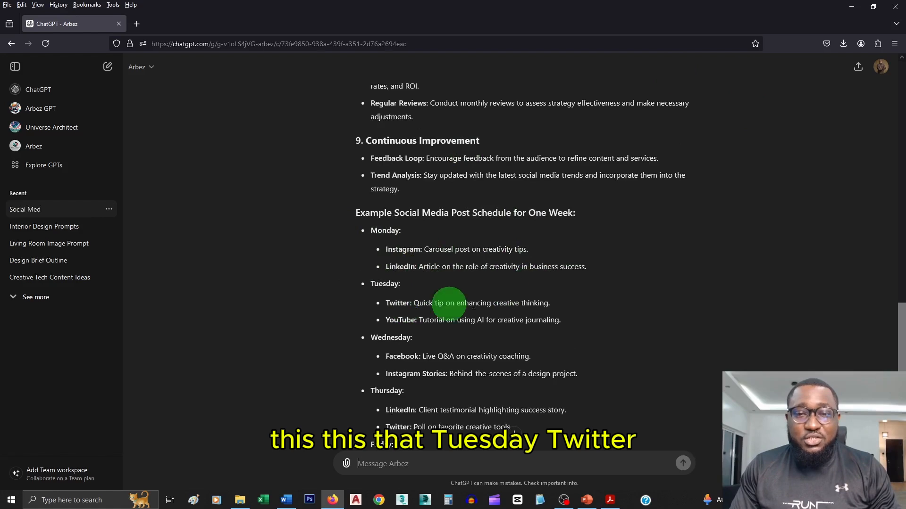
scroll(459, 259, "down", 6)
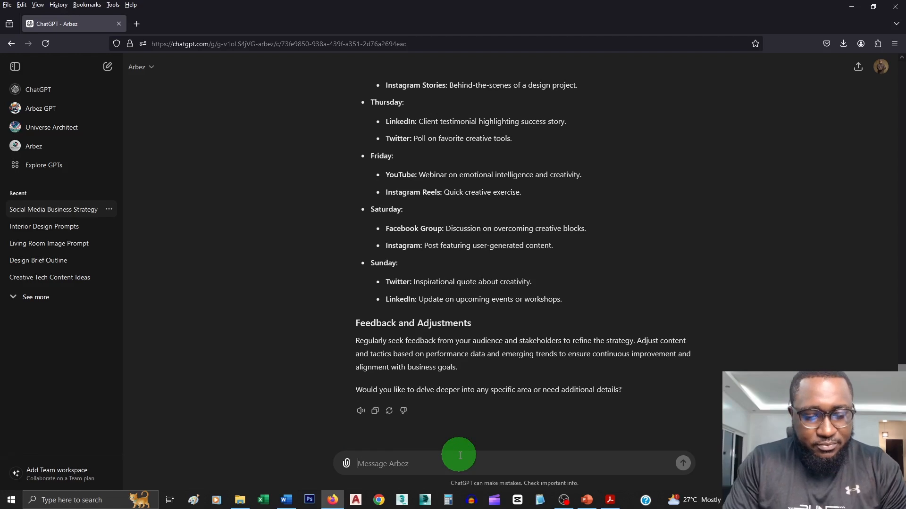
Step: Thank Arbez and request an audience profile showing Wireframe's ideal audience based on the type of content it creates, and send the message
type("A")
type("Tha")
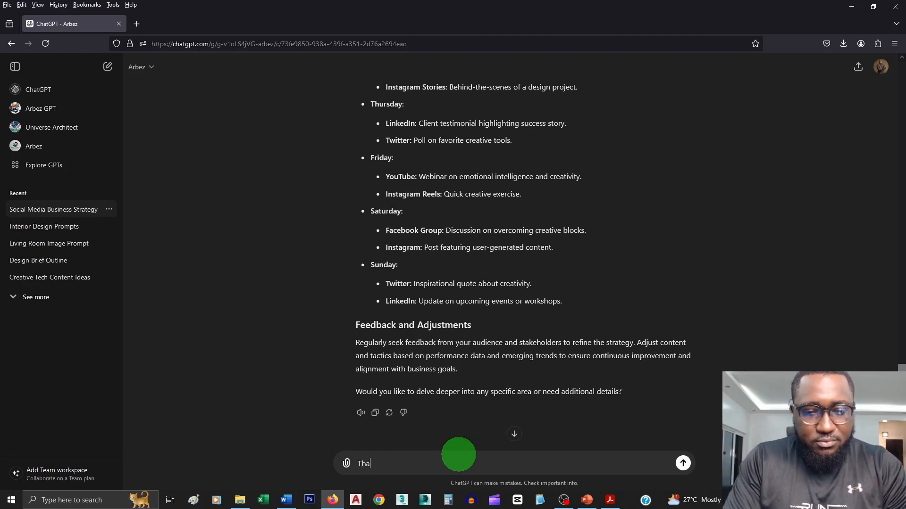
type("nks for this. I will work with this.  But first i want you to draft an audience profile for me. I want to know the ideal audience of Wireframe based on the type of content that wireframe crea")
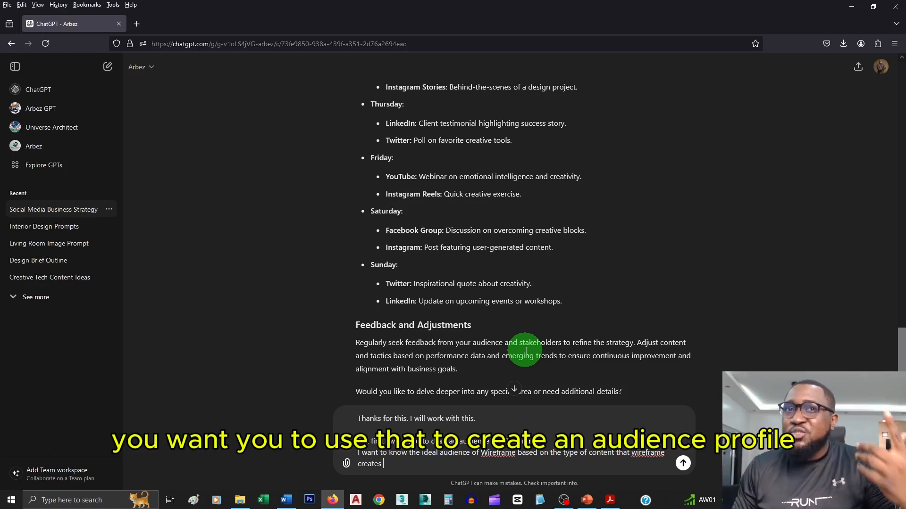
key("Return")
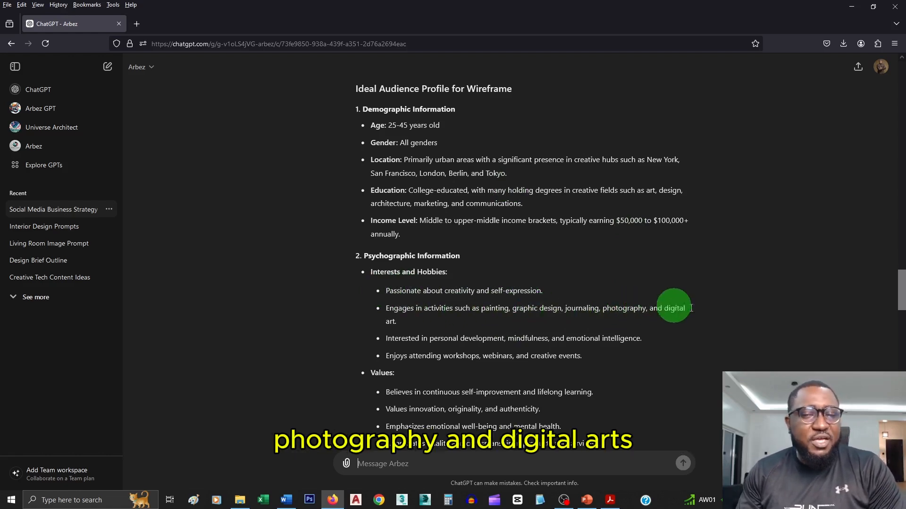
Step: Read Wireframe's ideal audience profile from Psychographic and Behavioral Information through Challenges, Goals and Aspirations to the three example personas
scroll(441, 318, "down", 3)
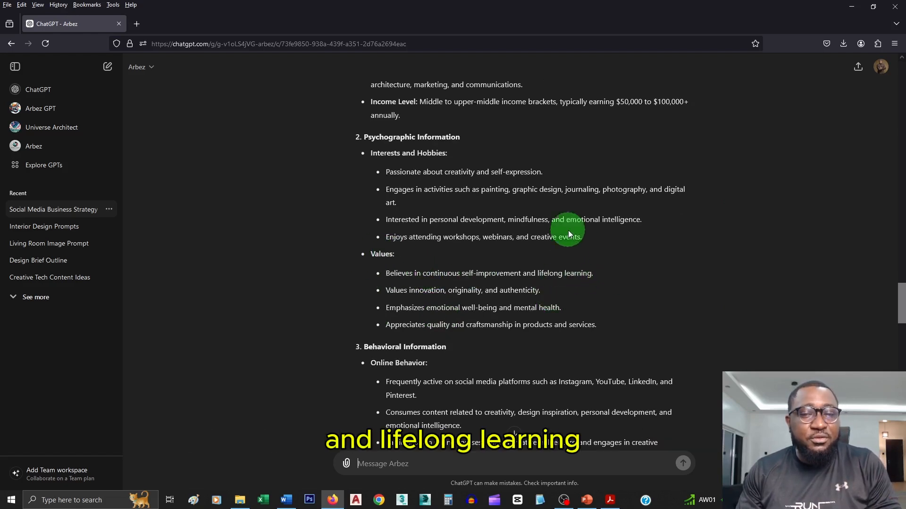
scroll(519, 264, "down", 4)
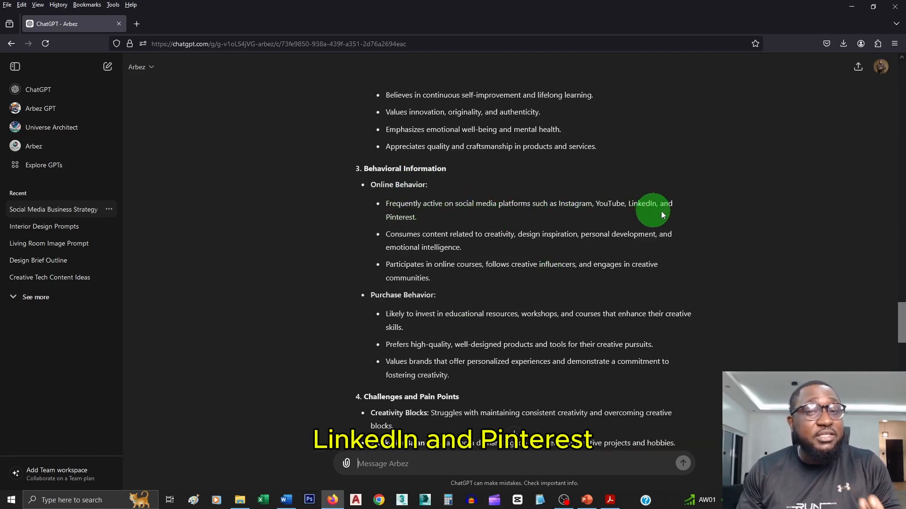
scroll(373, 245, "down", 2)
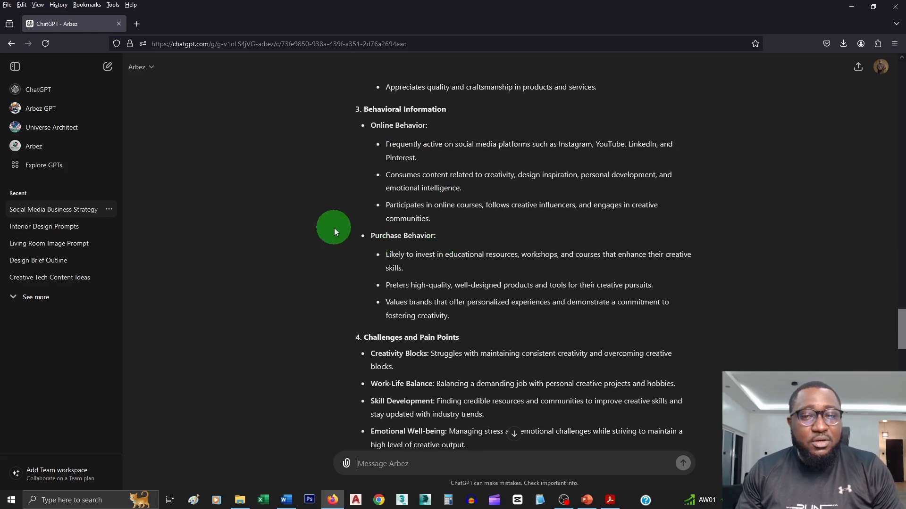
scroll(477, 299, "down", 2)
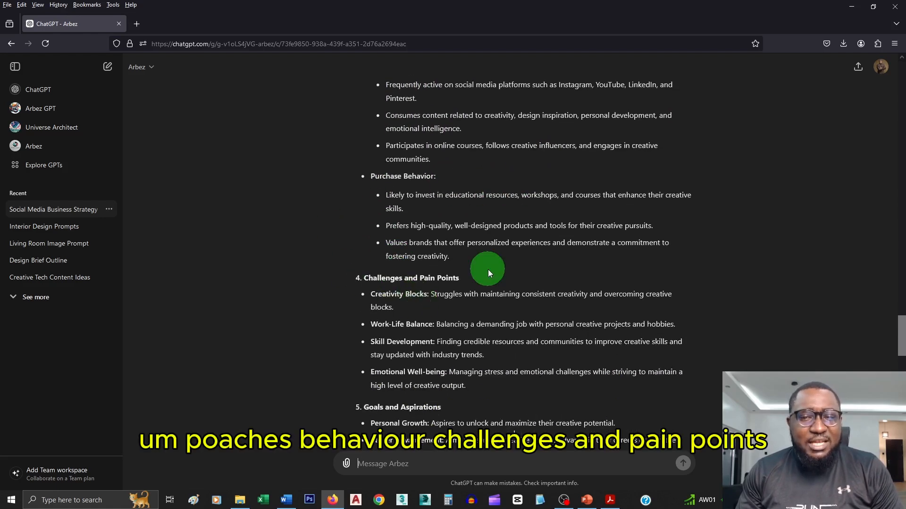
scroll(514, 295, "down", 4)
scroll(486, 283, "down", 5)
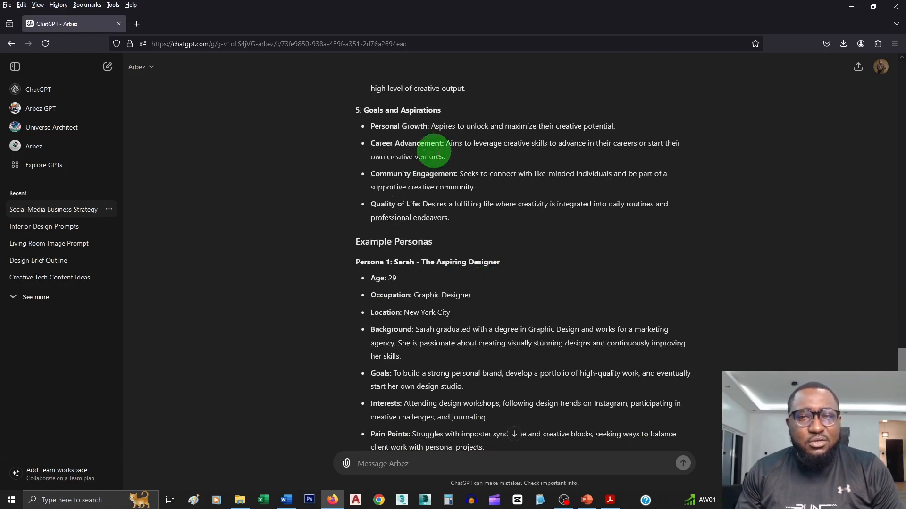
scroll(534, 248, "down", 3)
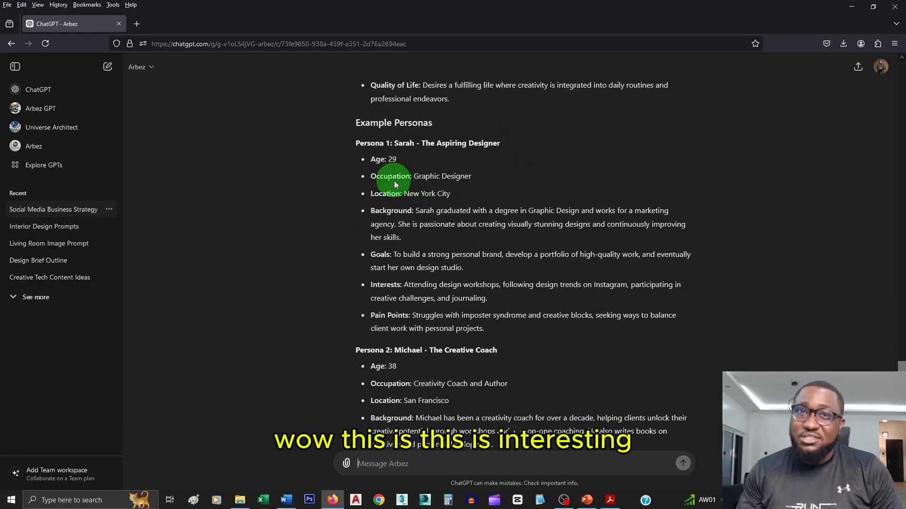
scroll(476, 211, "down", 4)
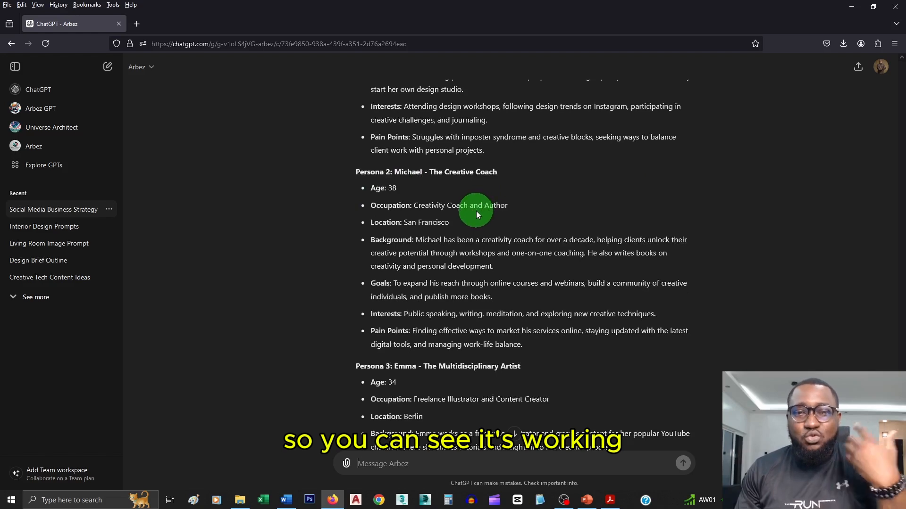
scroll(477, 211, "down", 4)
scroll(476, 211, "up", 5)
scroll(477, 220, "down", 6)
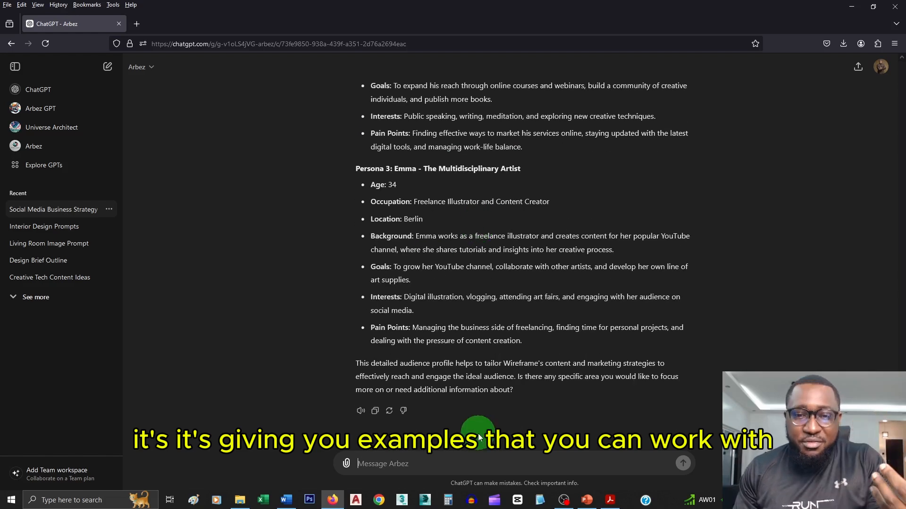
Step: Begin a reply to Arbez with the feedback "i love this." and "This works" on separate lines
left_click(483, 464)
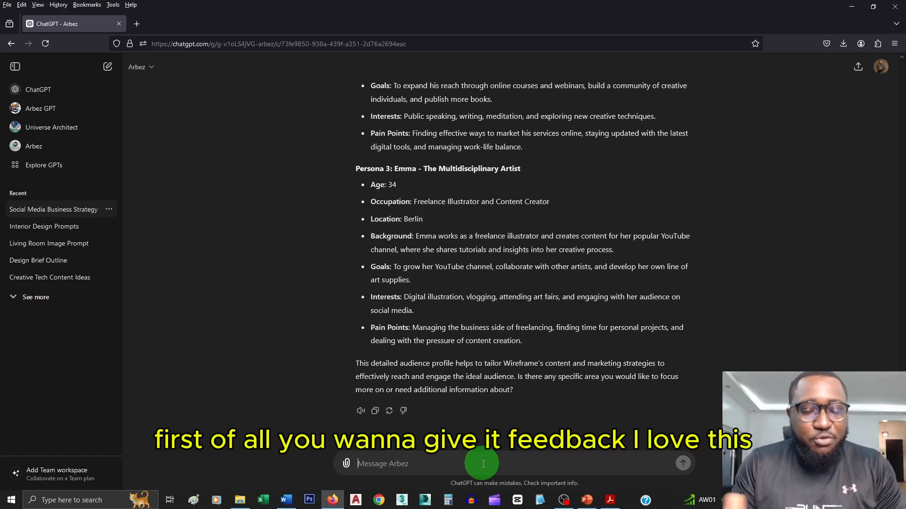
type("i love this.")
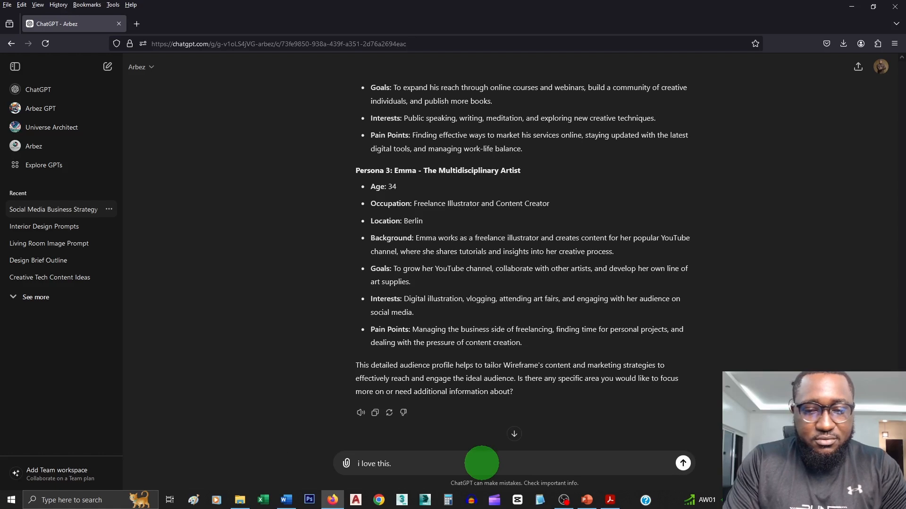
key("shift+Return")
type("Th")
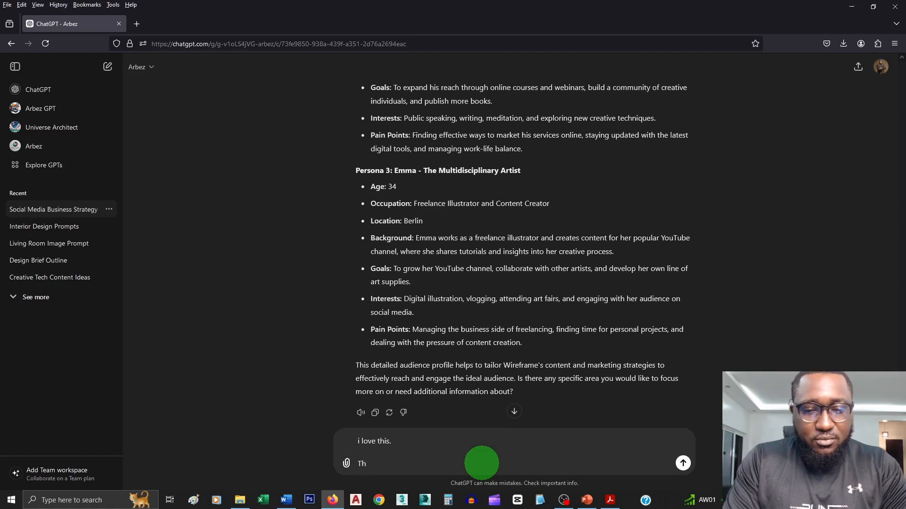
type("siwors")
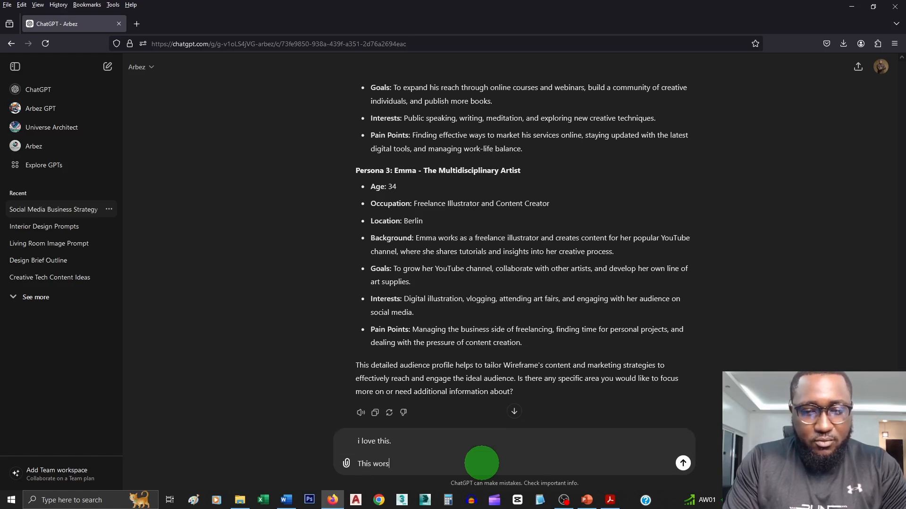
key("BackSpace")
type("ks")
key("shift+Return")
key("shift+Return")
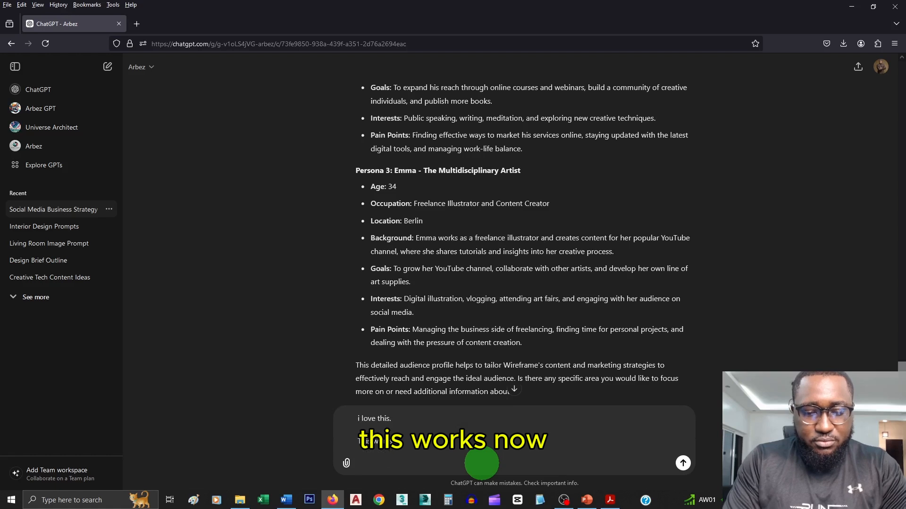
Step: Ask what the ideal audience is searching for online, for creating Youtube content, with ideas in a form of a list, and send the message
type("Now lets find out  what our ideal audience is searching for online.")
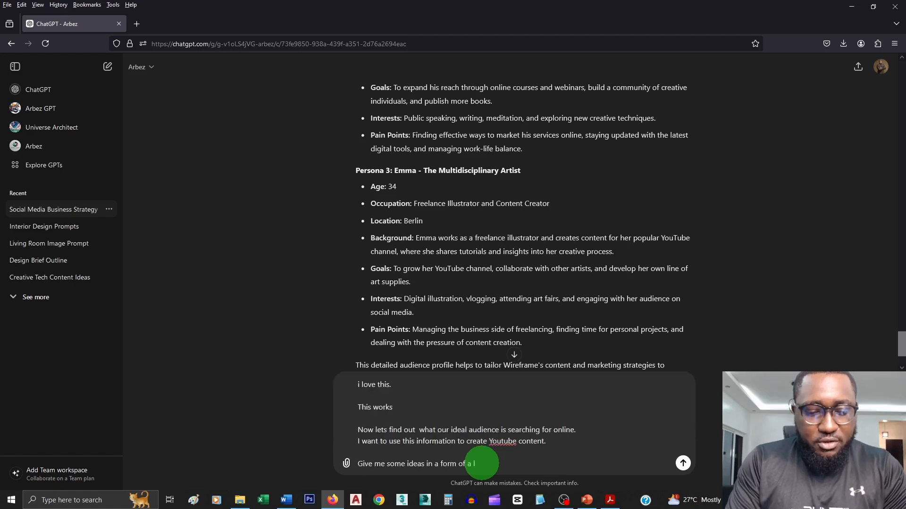
type("st")
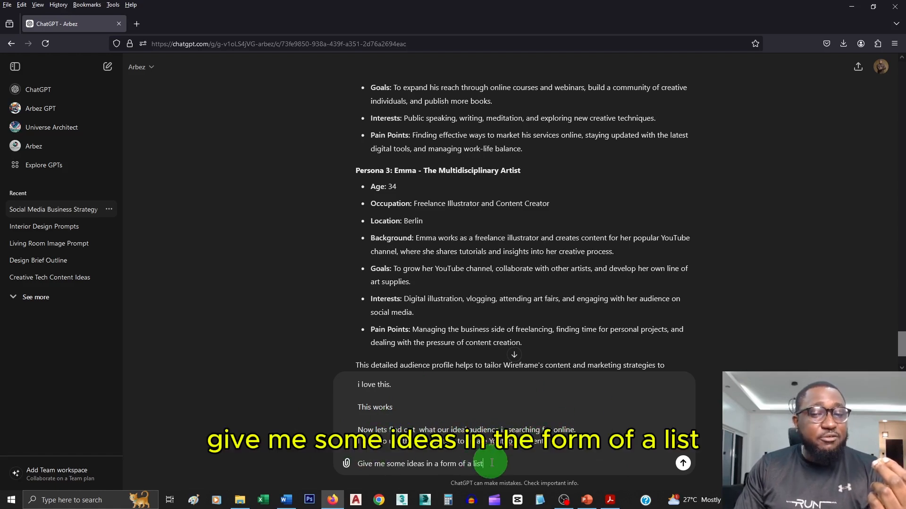
left_click_drag(491, 464, 362, 384)
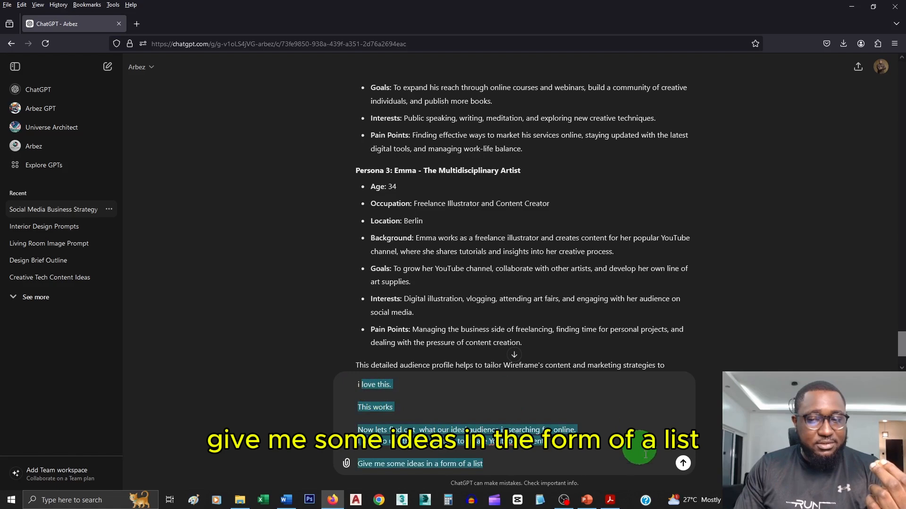
left_click(677, 465)
left_click(677, 466)
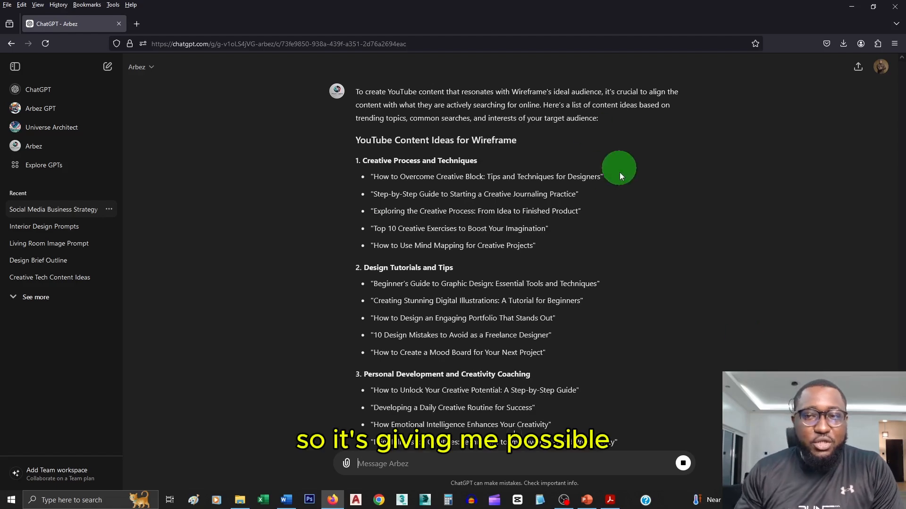
Step: Review the suggested YouTube content ideas for Wireframe, from Creative Process and Techniques through Freelancing and Career Growth to Tool Tutorials and Reviews
scroll(619, 176, "up", 3)
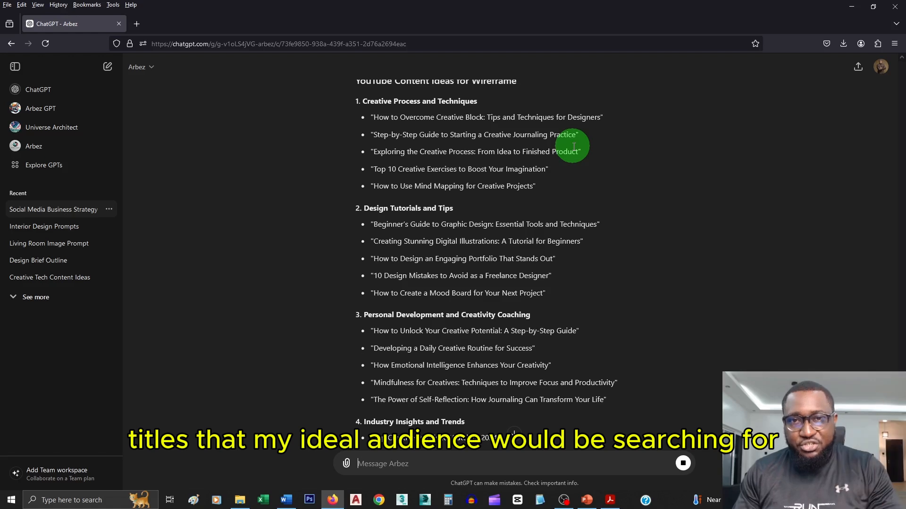
scroll(536, 175, "up", 3)
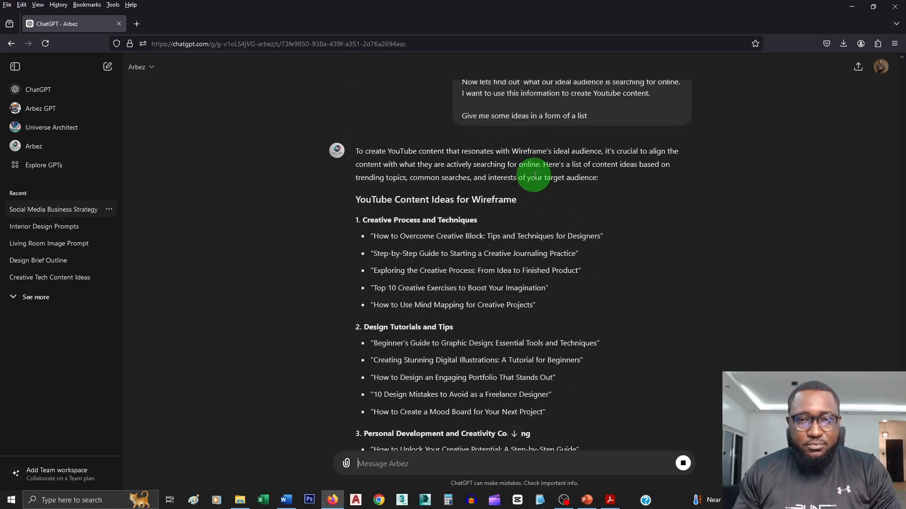
scroll(403, 213, "down", 10)
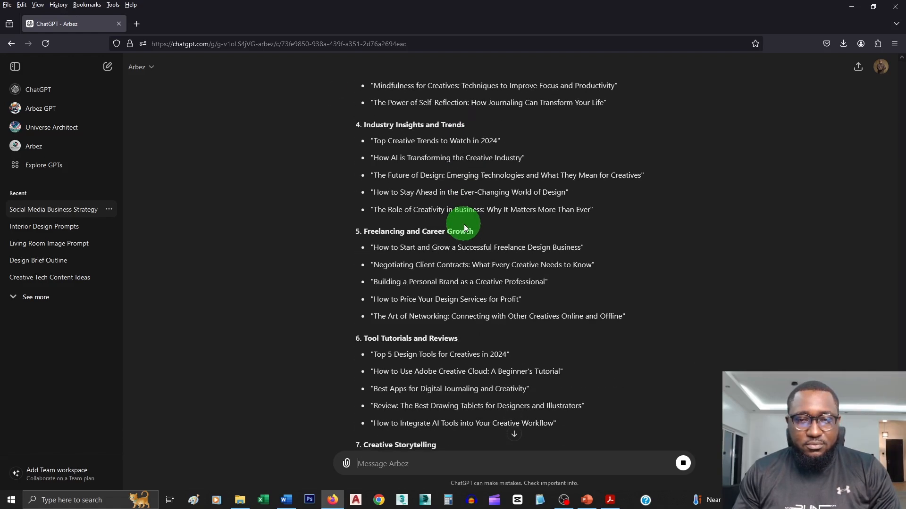
scroll(464, 227, "up", 12)
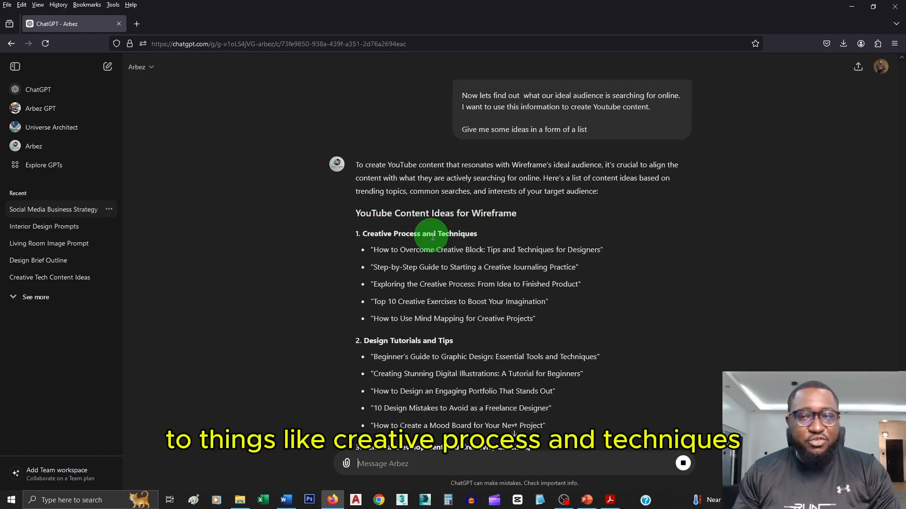
scroll(456, 235, "down", 3)
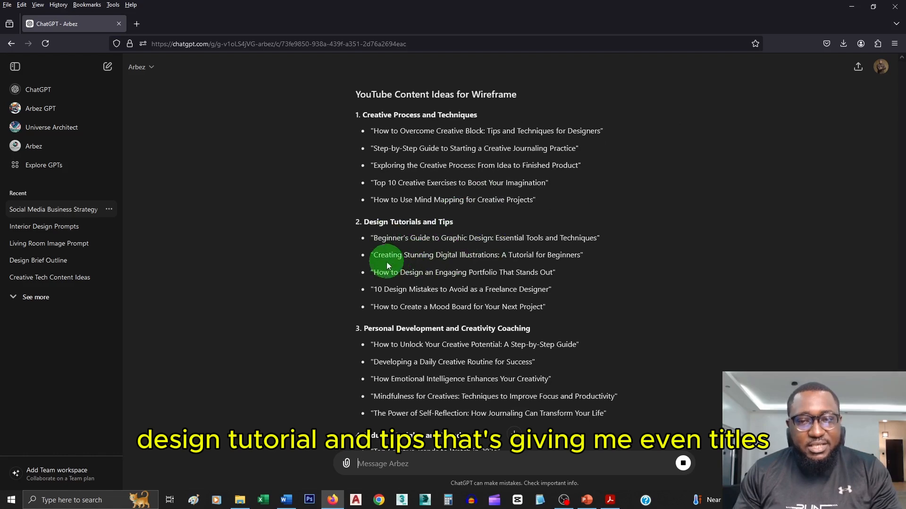
left_click_drag(374, 255, 612, 264)
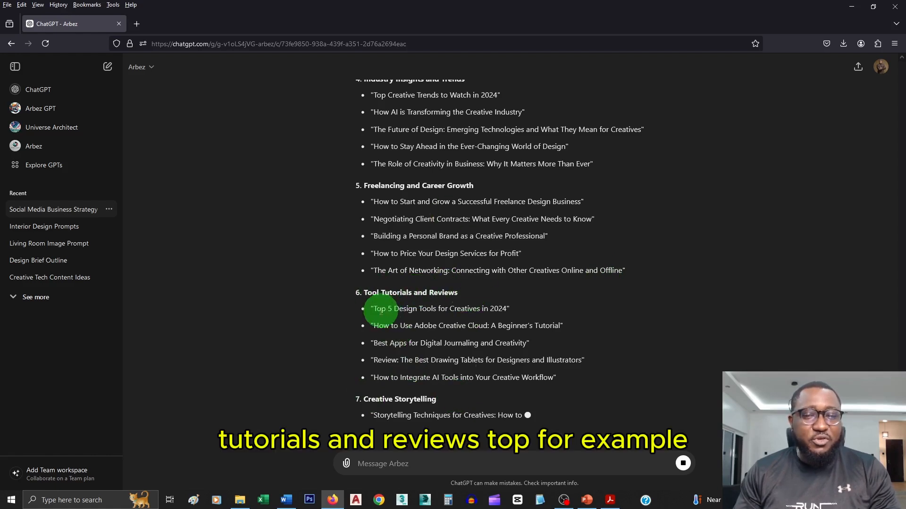
left_click_drag(376, 308, 518, 311)
left_click(519, 309)
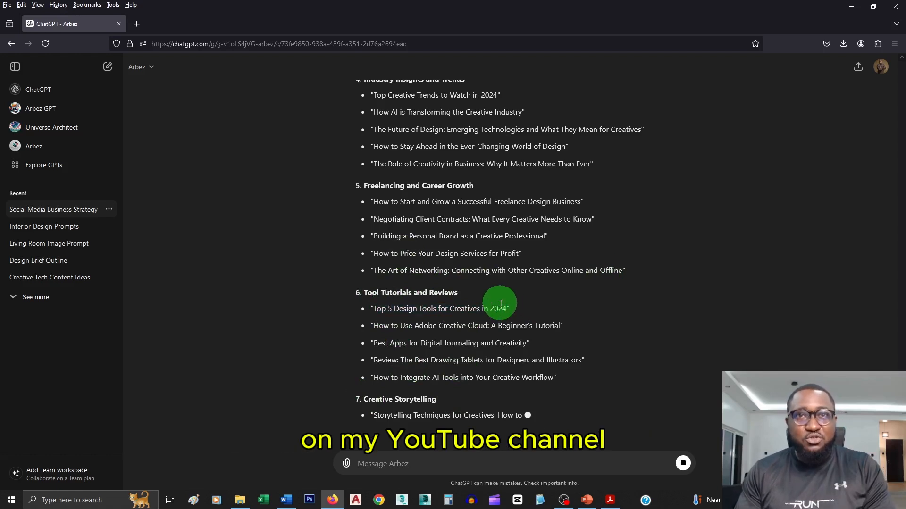
scroll(489, 305, "up", 1)
scroll(488, 304, "up", 2)
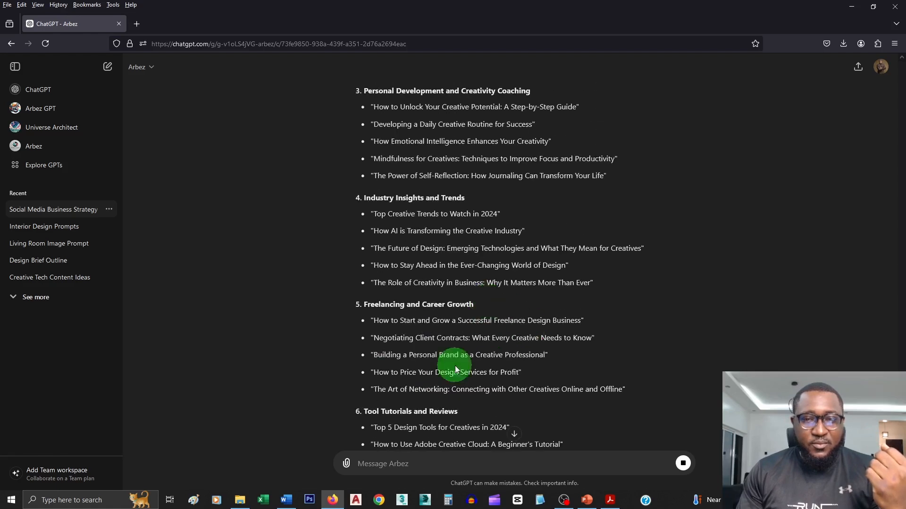
scroll(436, 315, "down", 1)
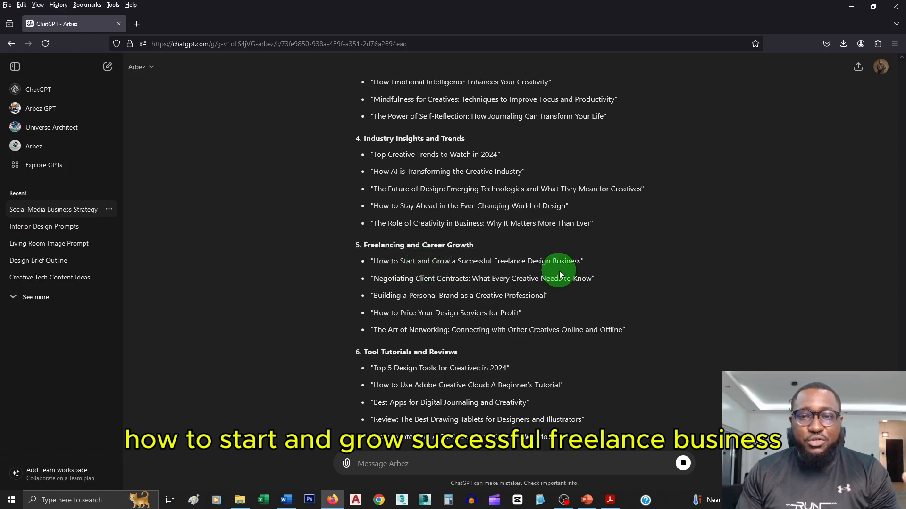
scroll(559, 283, "down", 1)
scroll(558, 285, "up", 5)
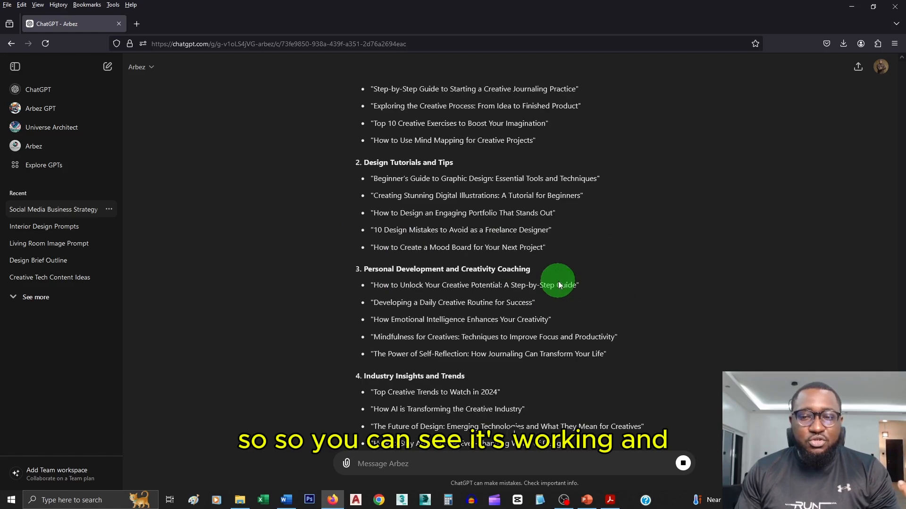
scroll(559, 285, "down", 2)
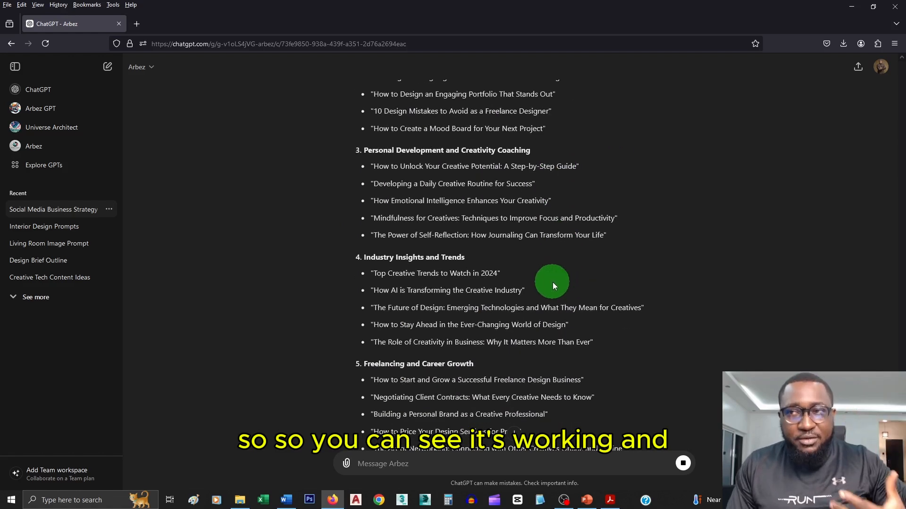